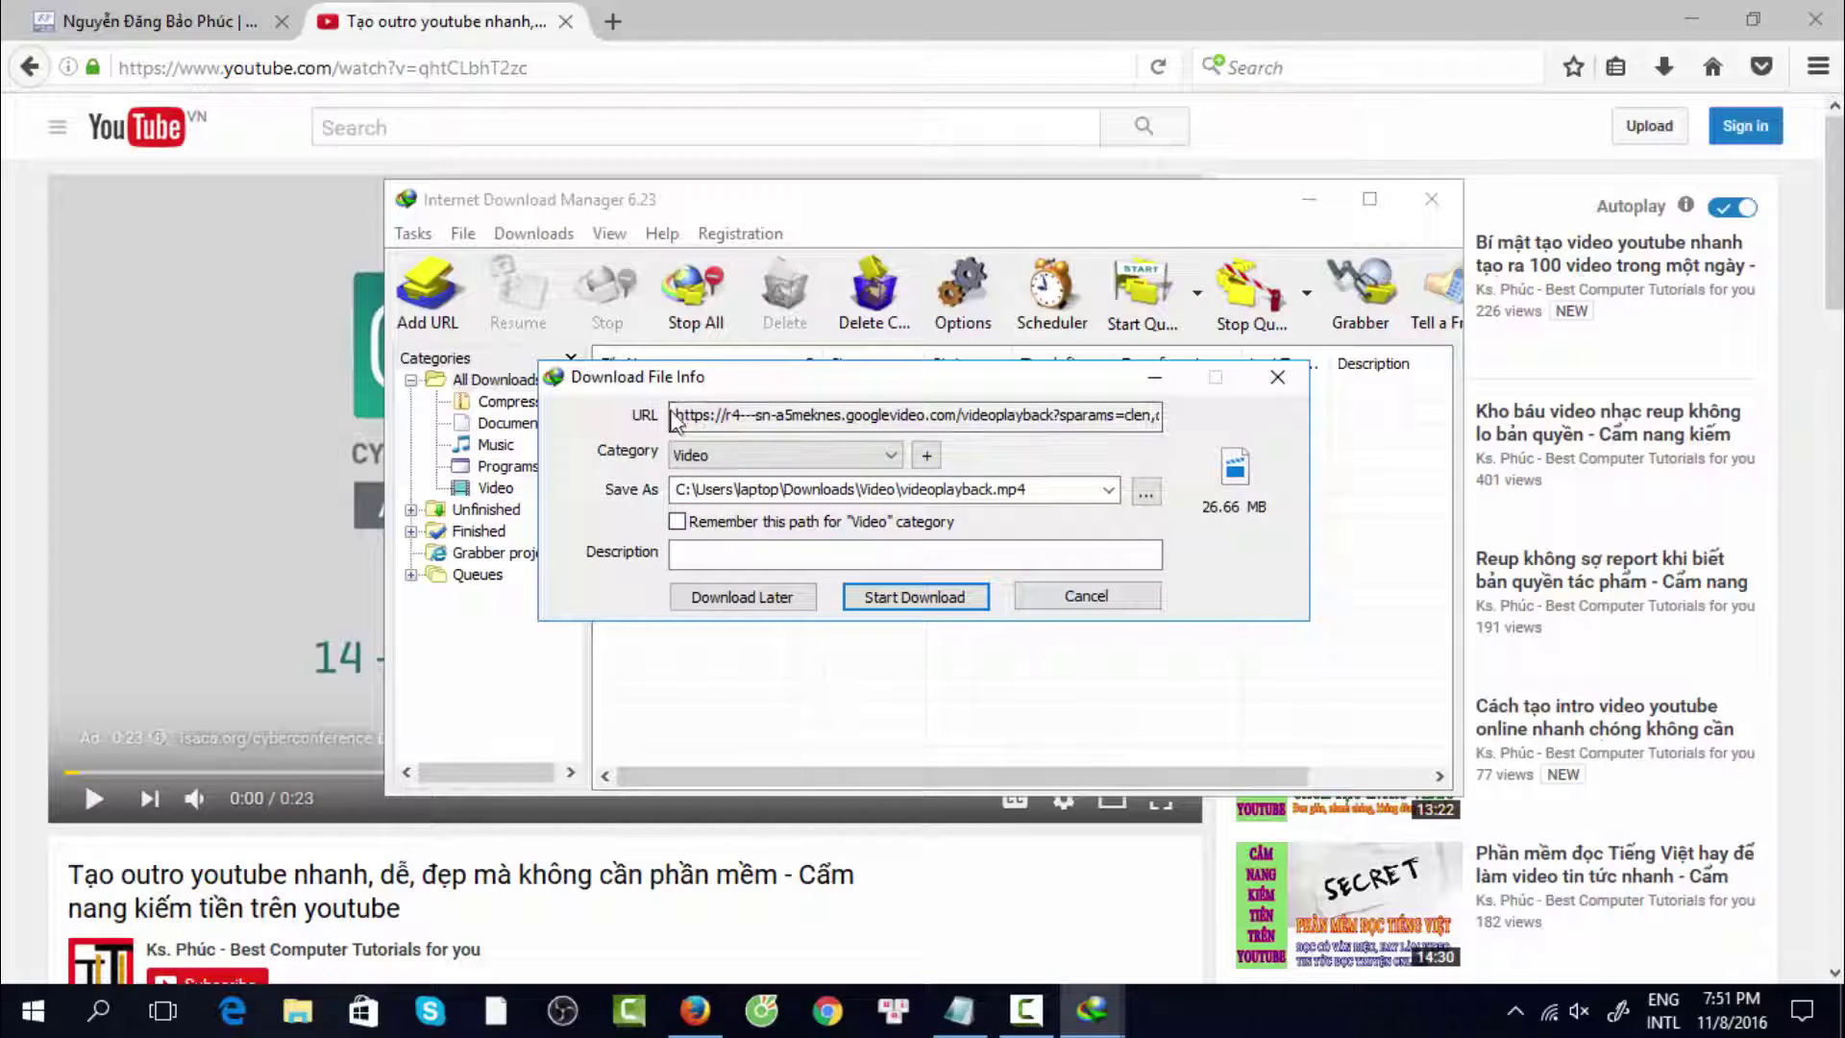
Set the video to save on the Desktop as videoplayback.mp4 and start the download.
left_click_drag(675, 420, 1338, 411)
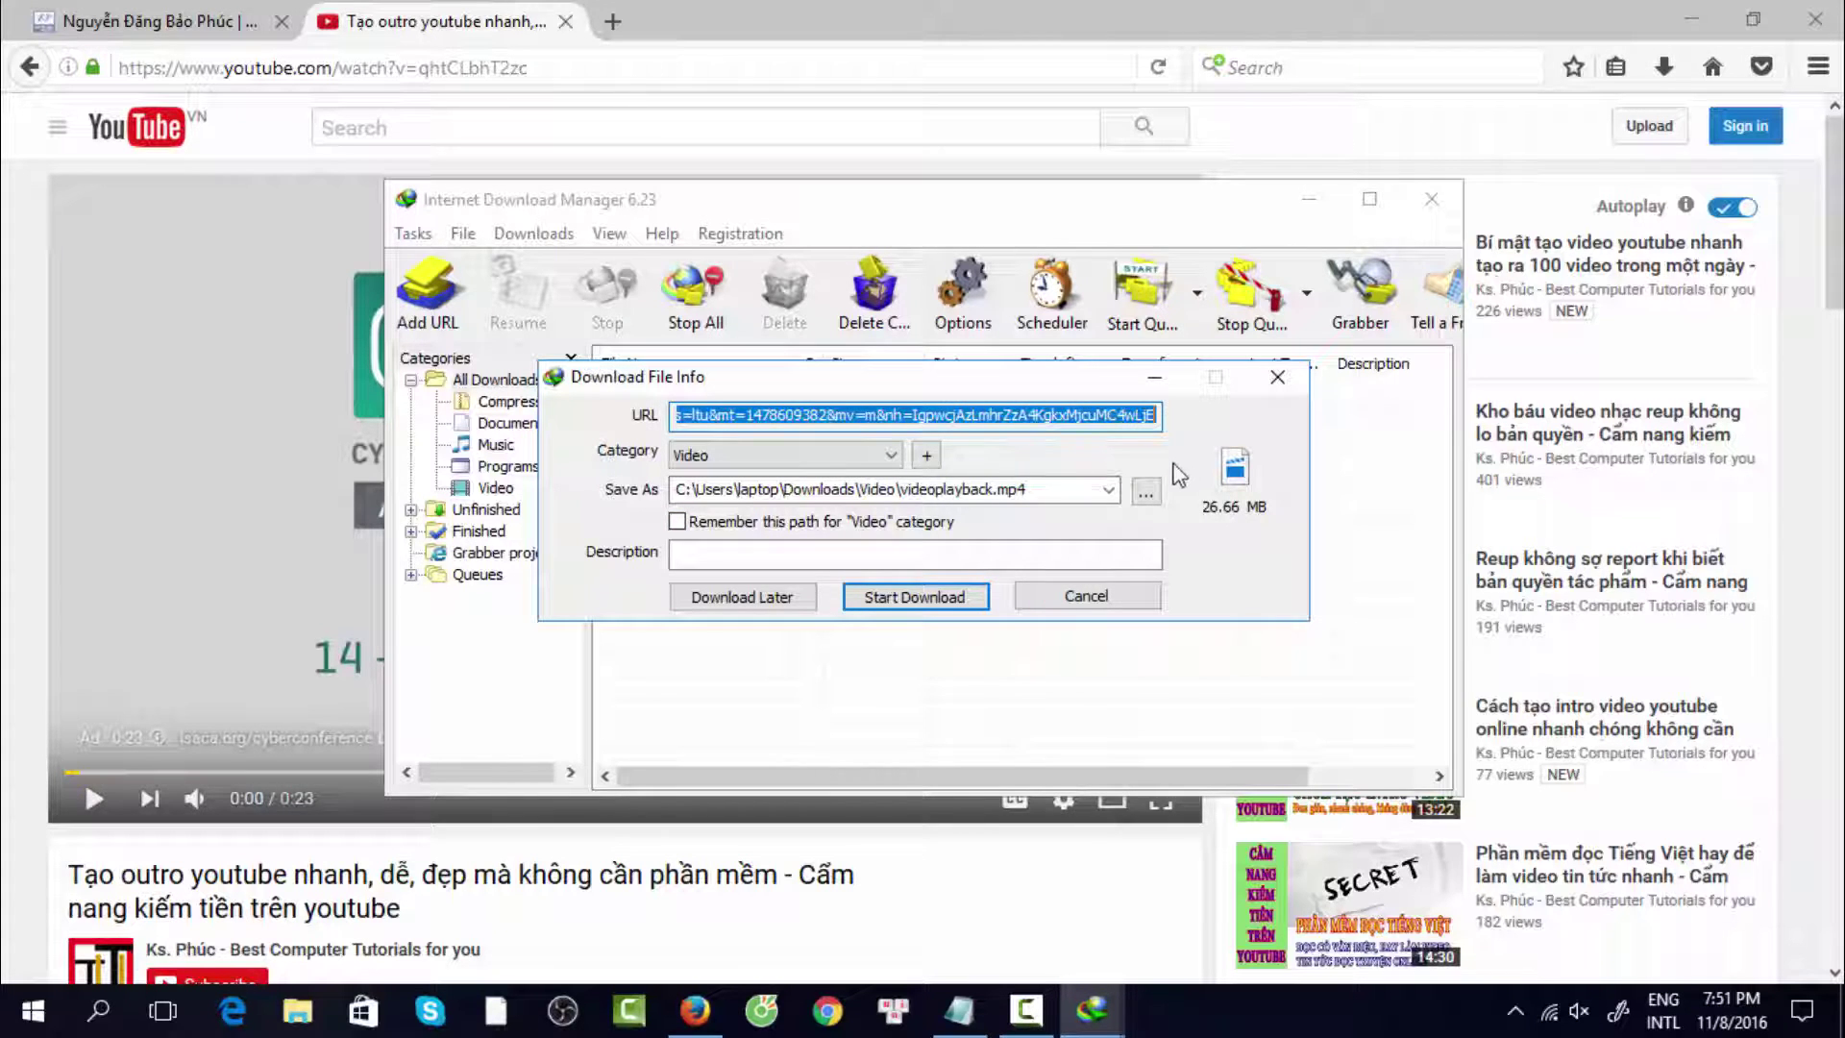
left_click(1153, 493)
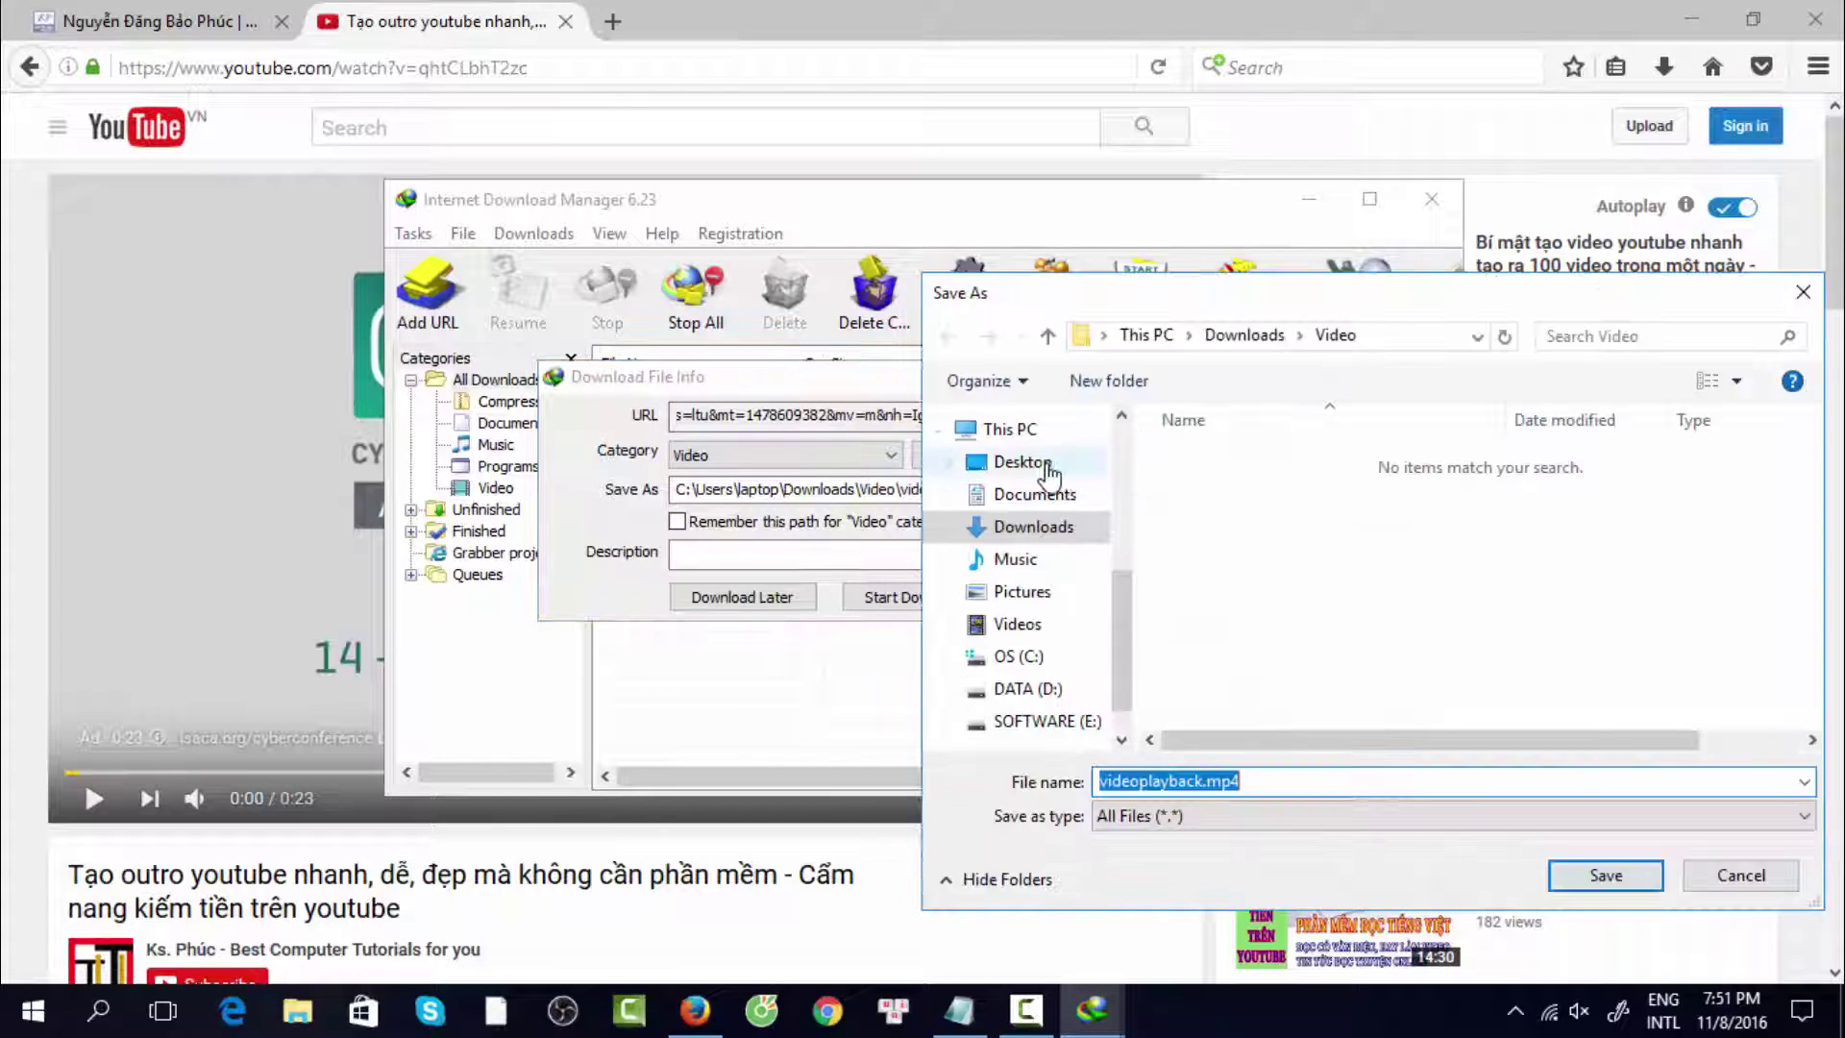
double_click(1189, 781)
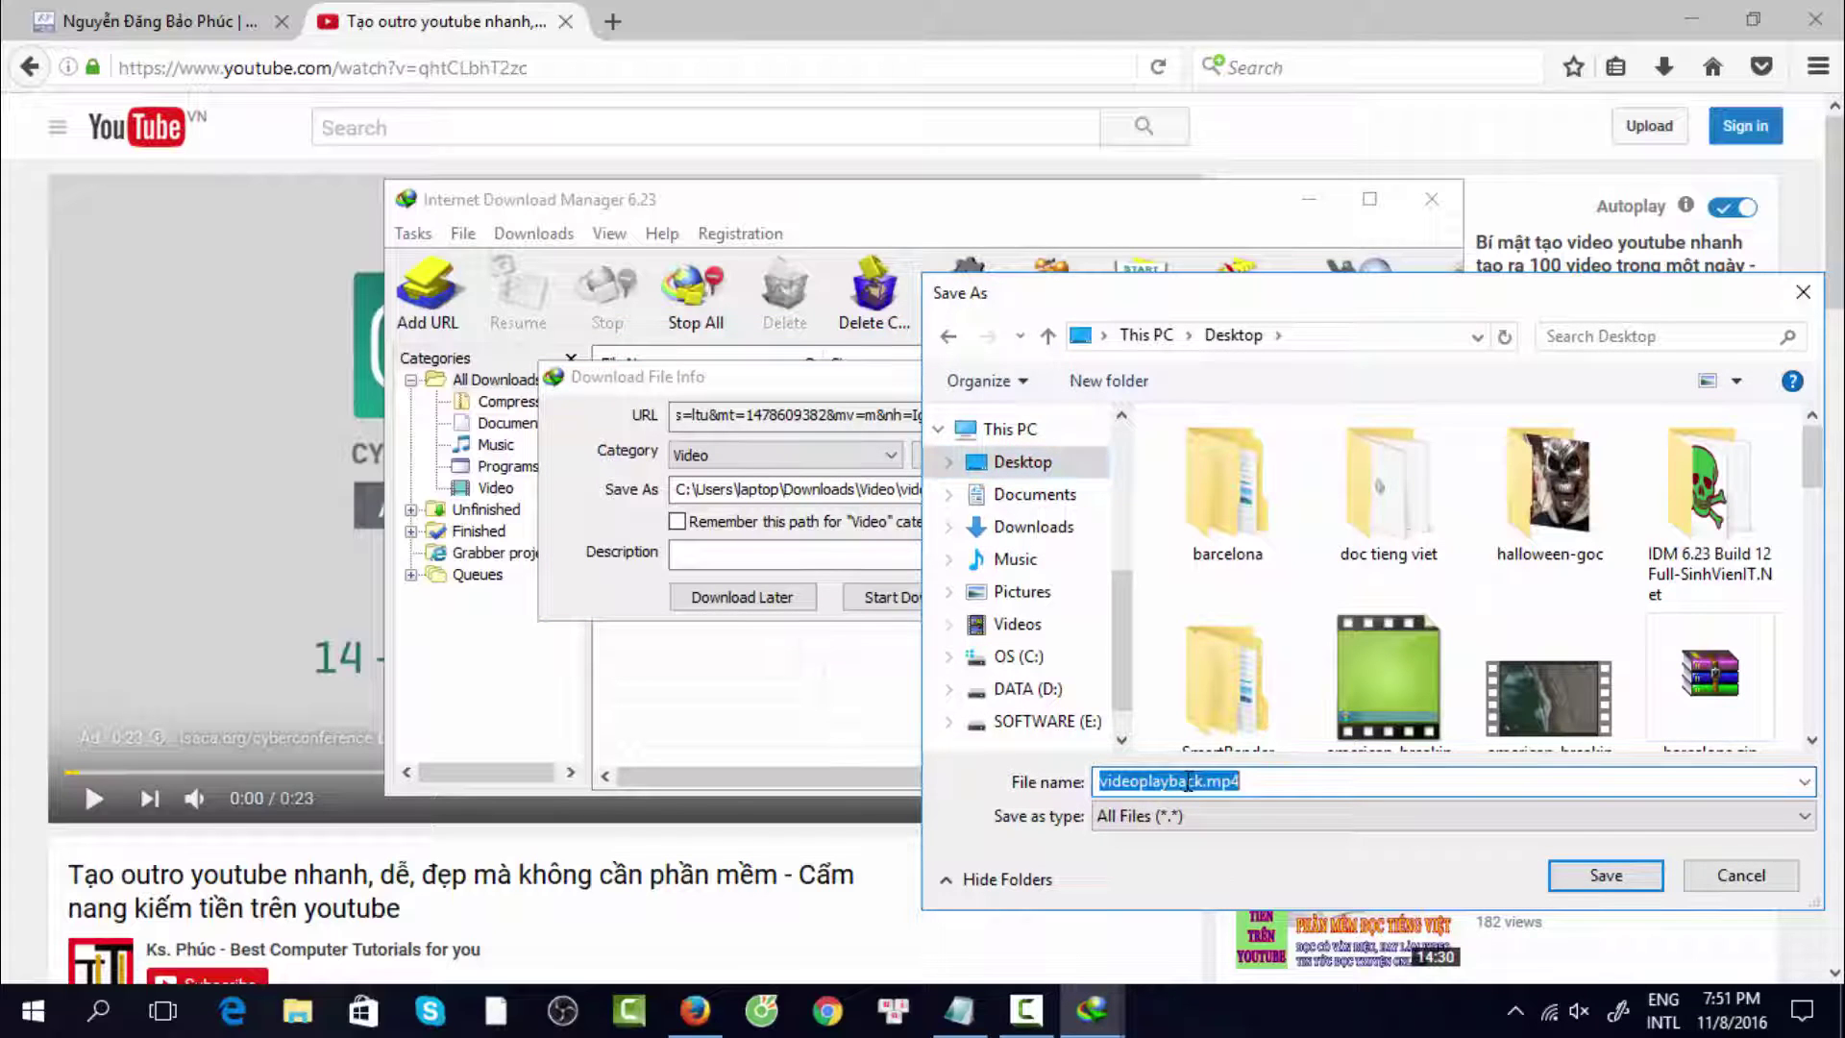
left_click(1602, 874)
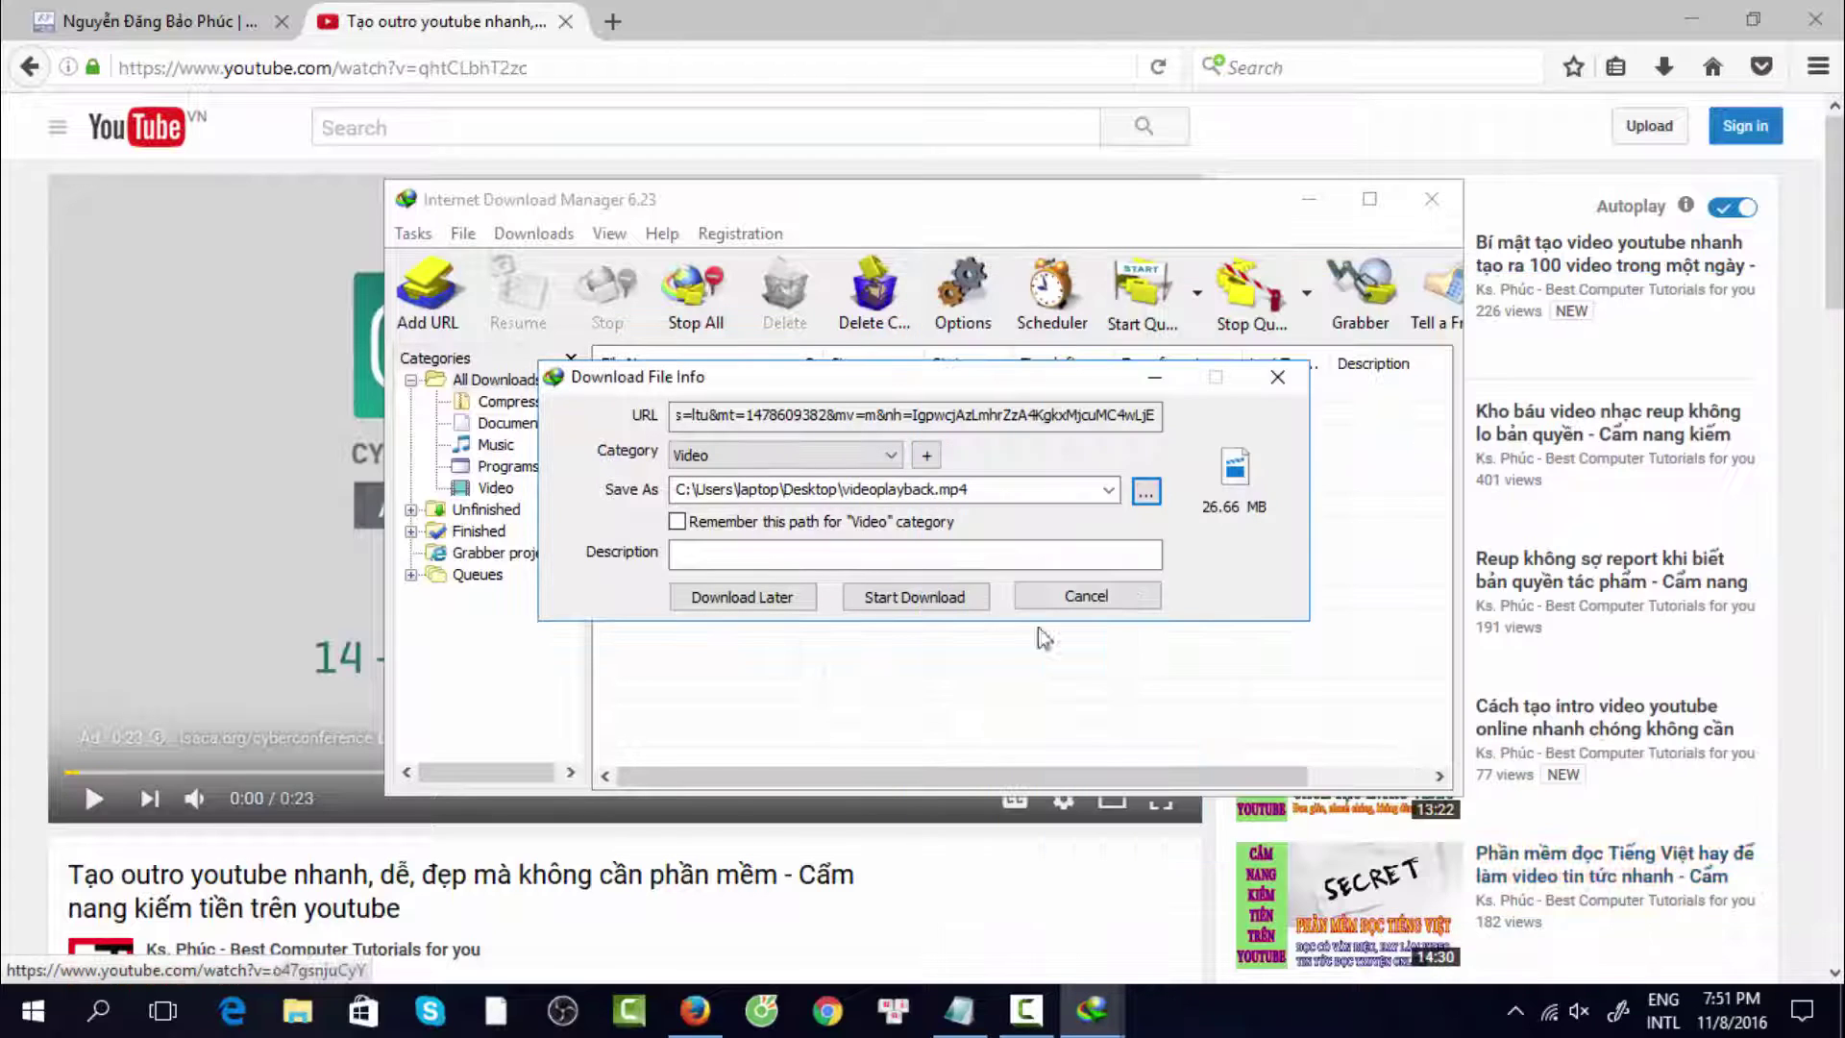
left_click(946, 597)
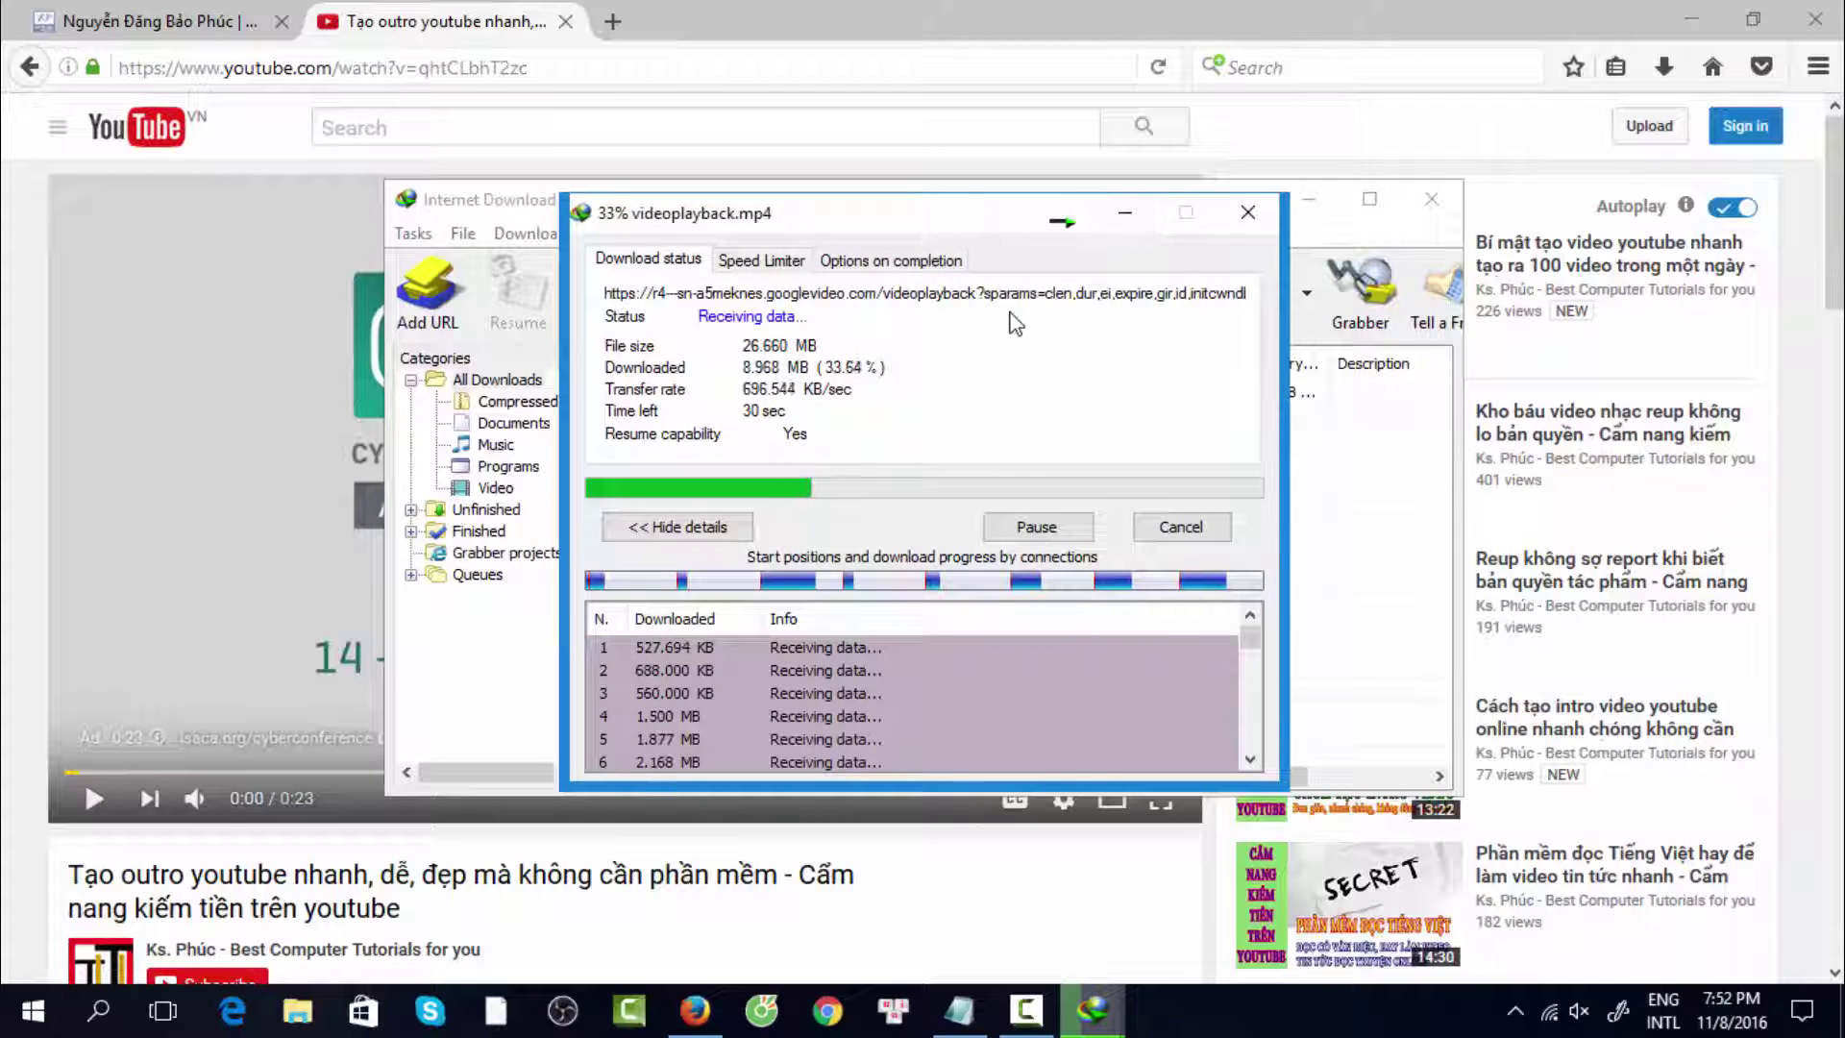
Examine the progress of the download's individual connections, and close the progress window and the download manager.
mouse_move(1247, 638)
left_mouse_down()
mouse_move(1252, 680)
mouse_move(1250, 655)
left_mouse_up()
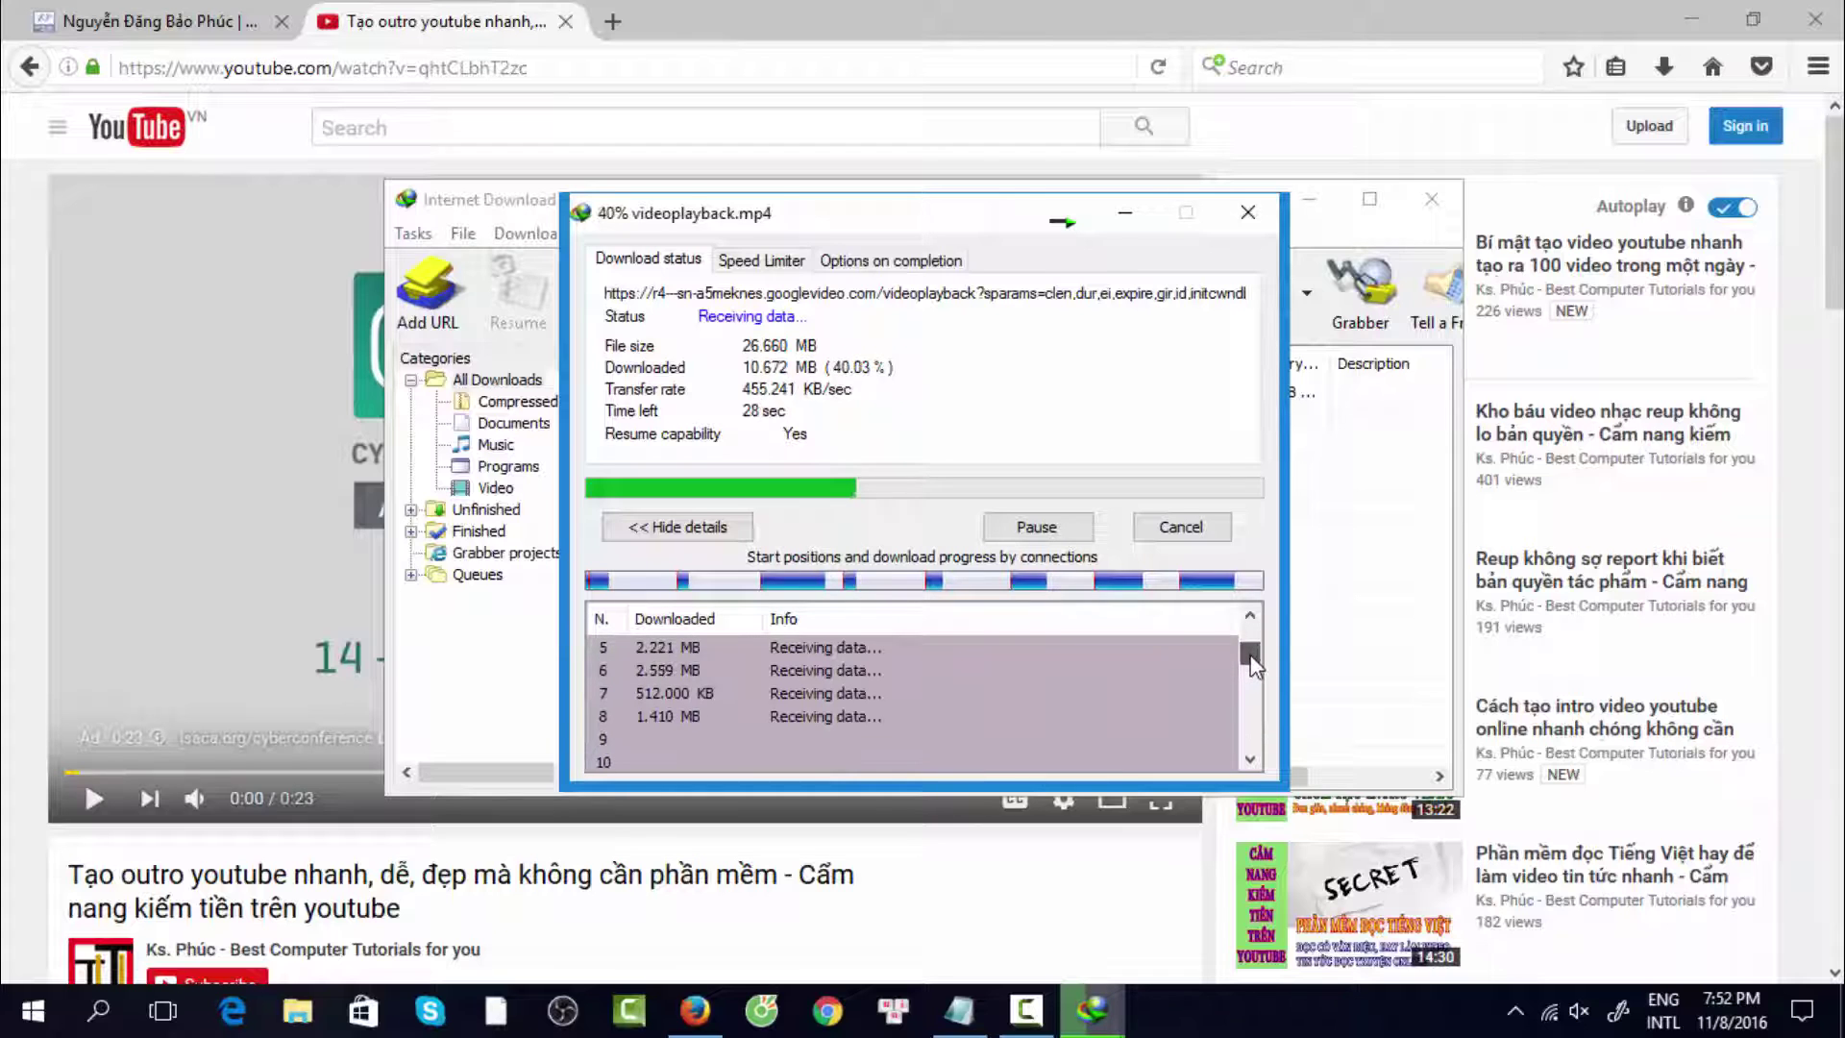
scroll(669, 753, "up", 2)
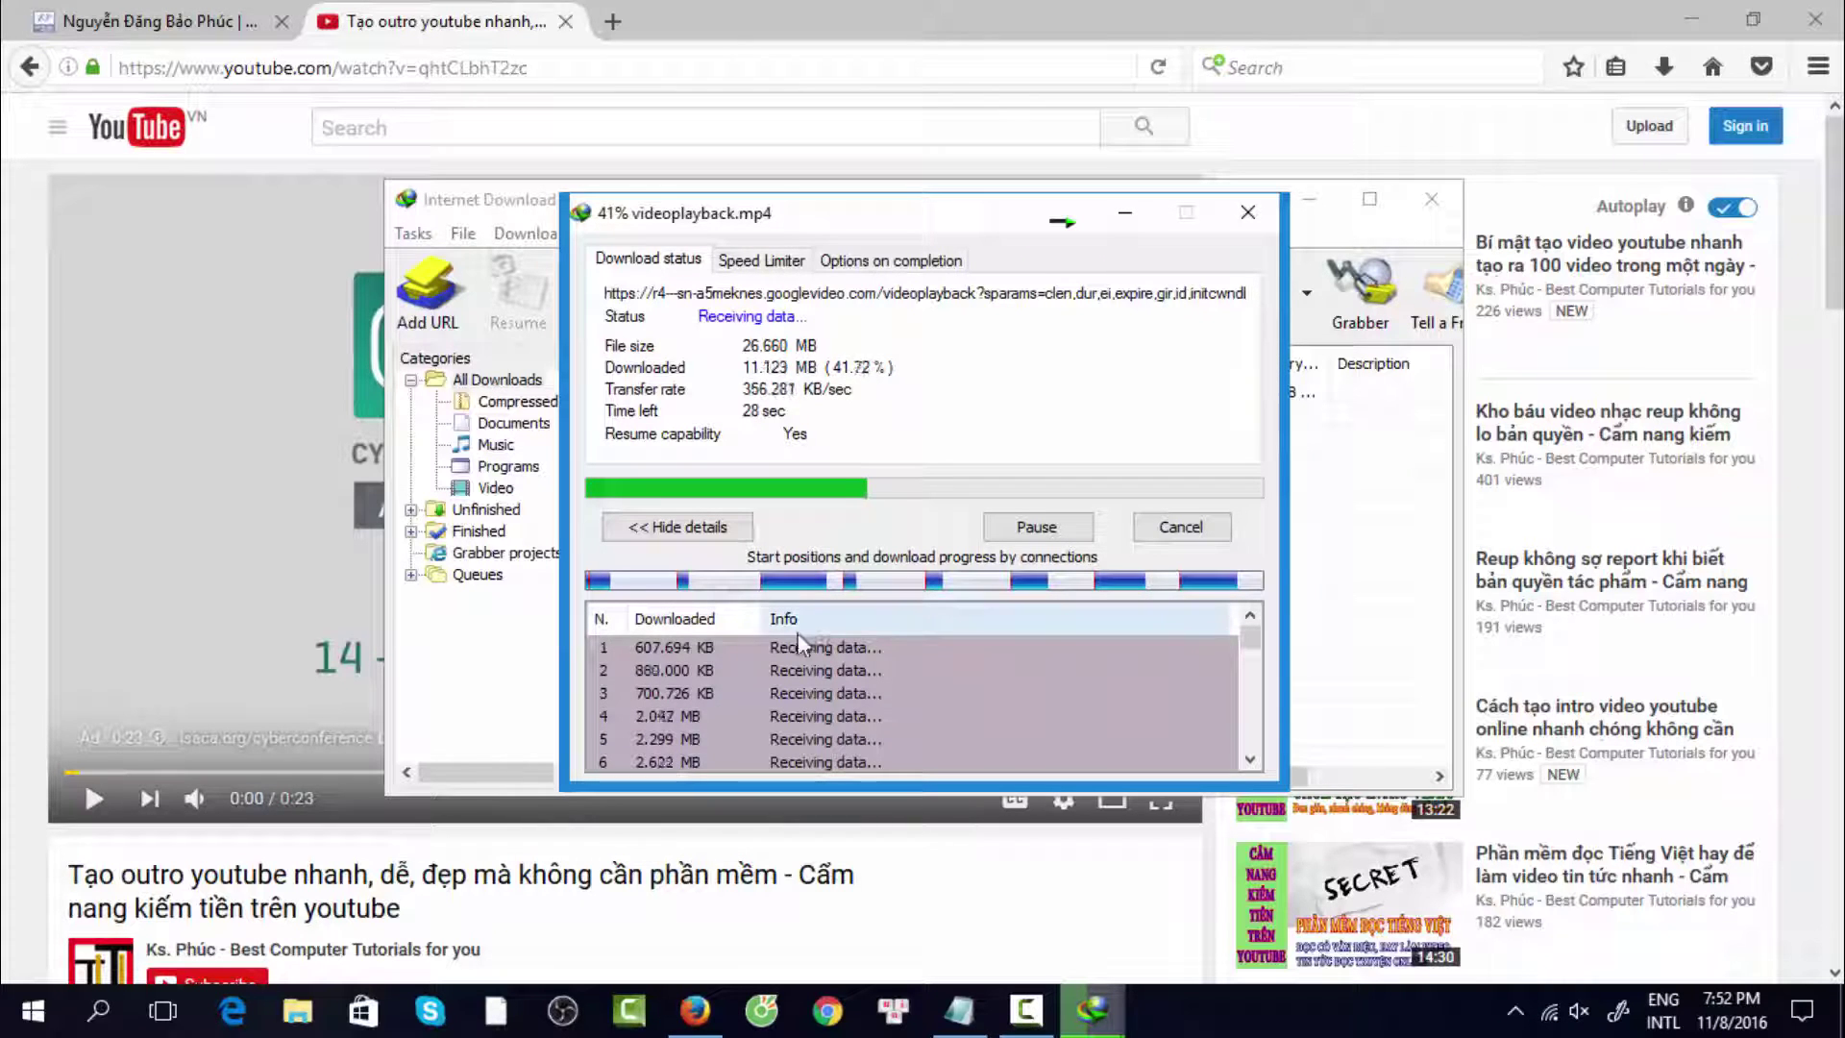
scroll(1084, 612, "down", 3)
scroll(982, 725, "up", 3)
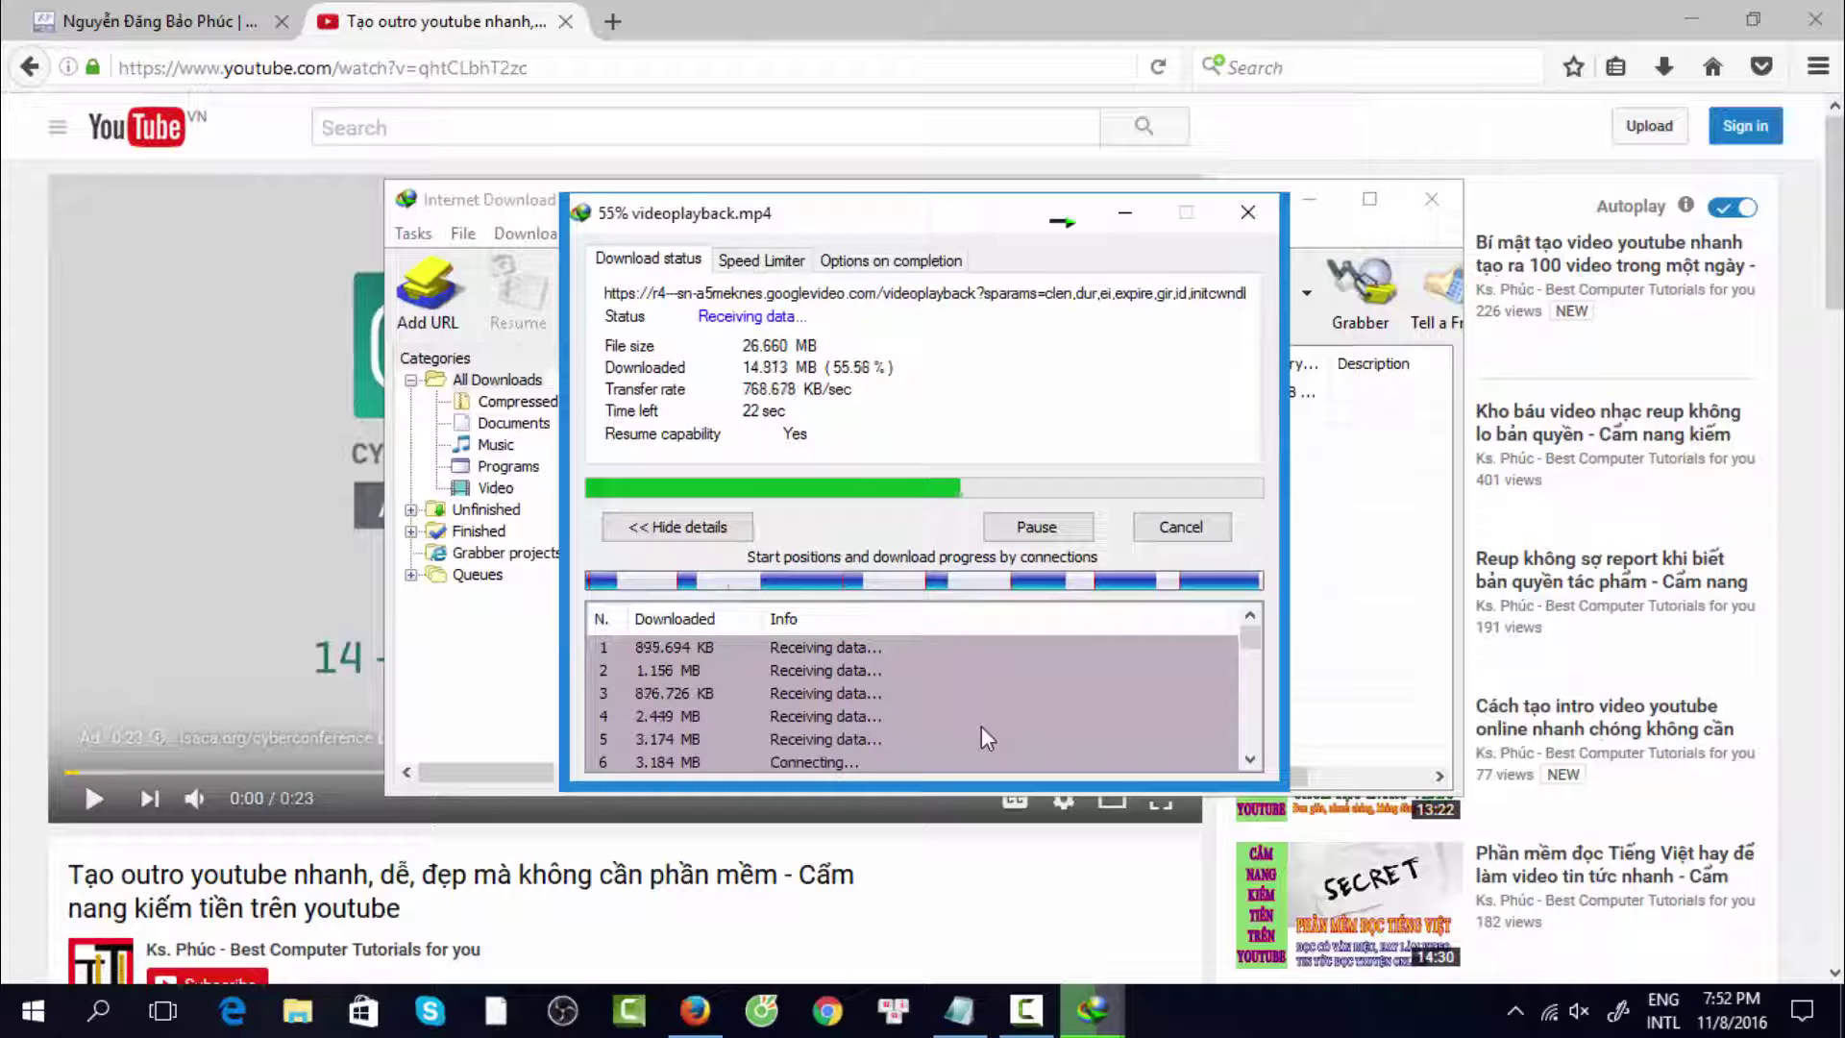
left_click(1248, 213)
left_click(1431, 199)
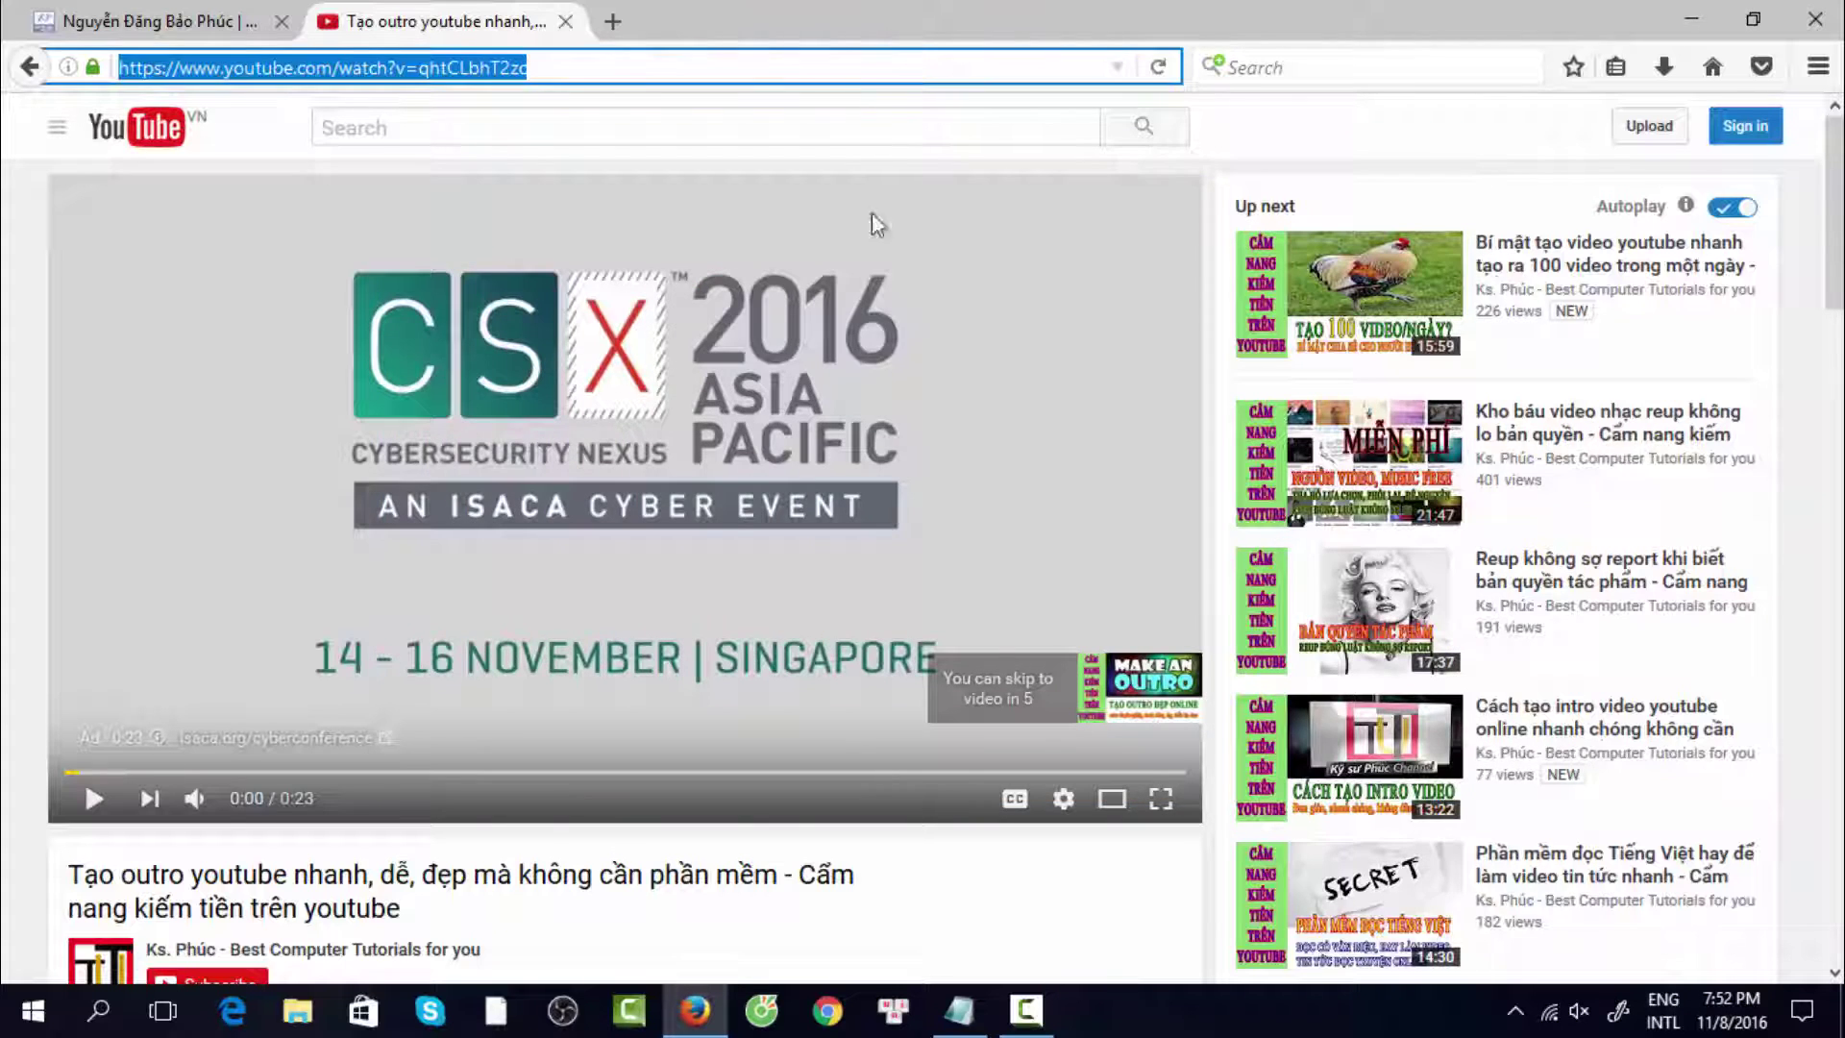
scroll(868, 486, "down", 10)
scroll(642, 596, "down", 3)
scroll(638, 597, "up", 3)
scroll(585, 588, "up", 8)
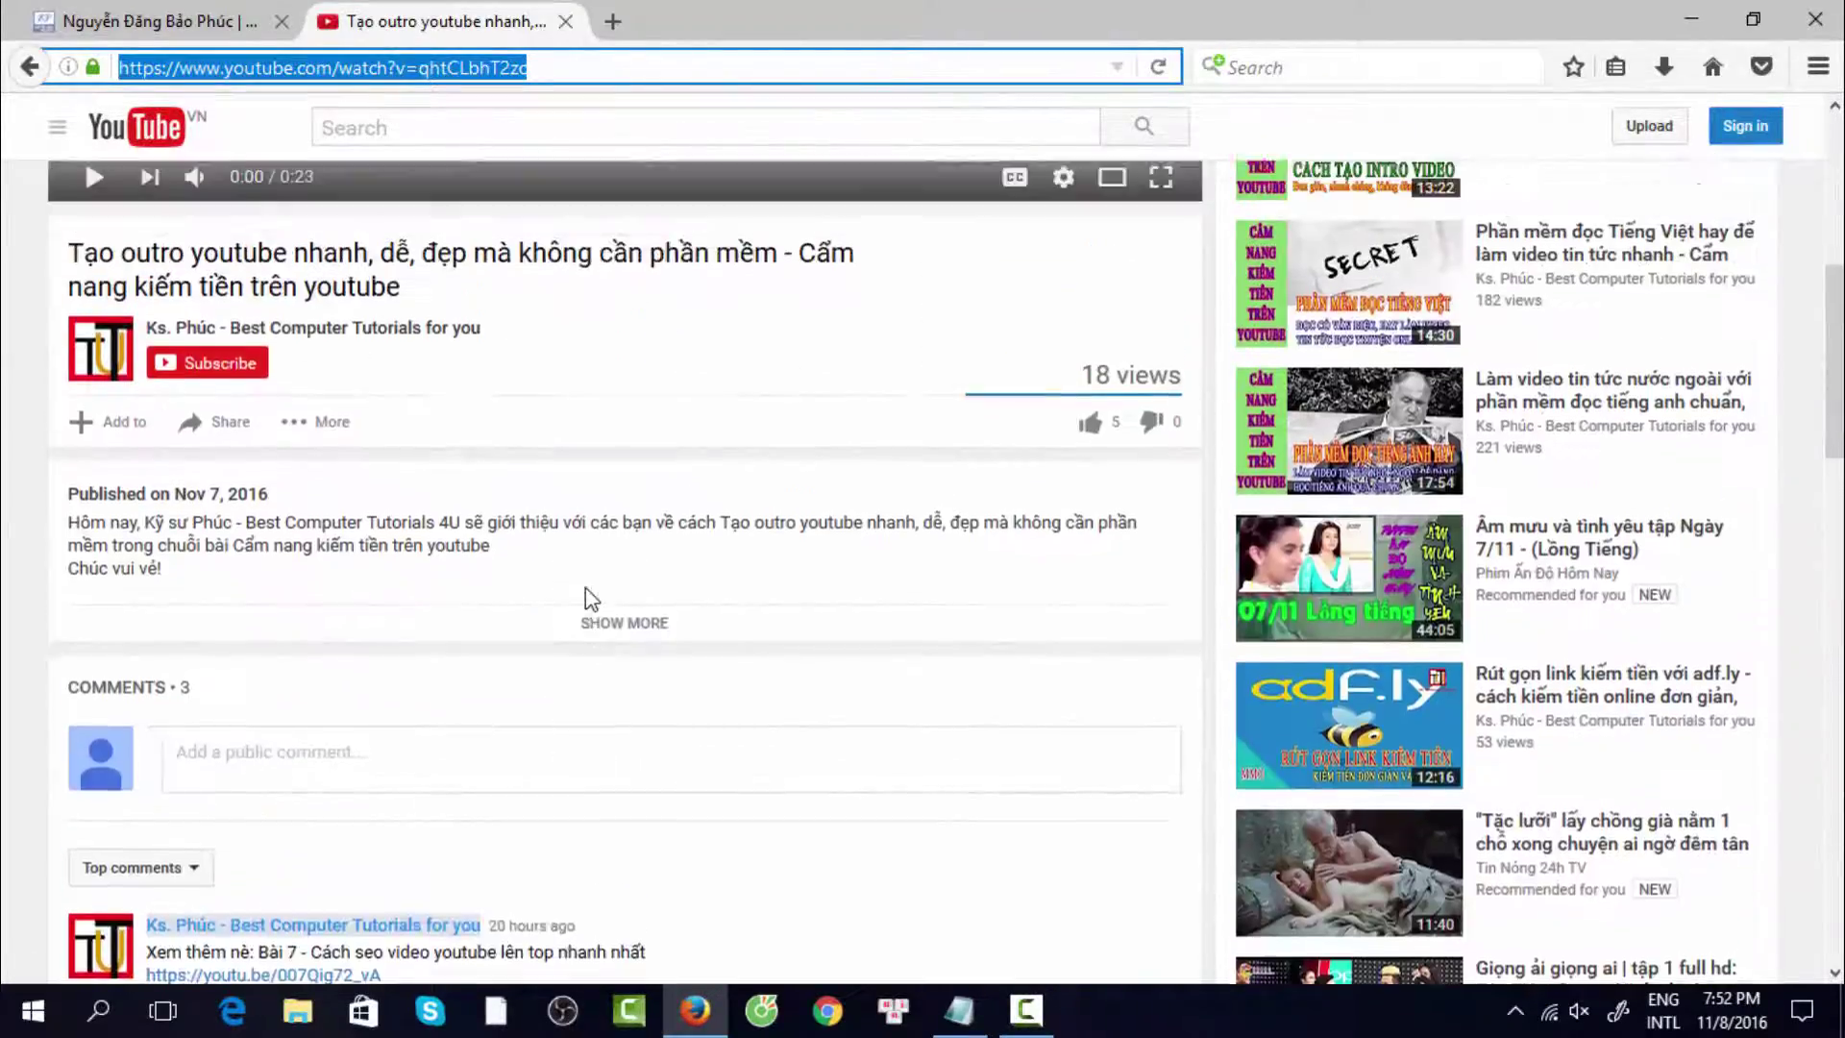
scroll(585, 588, "down", 8)
scroll(585, 586, "up", 10)
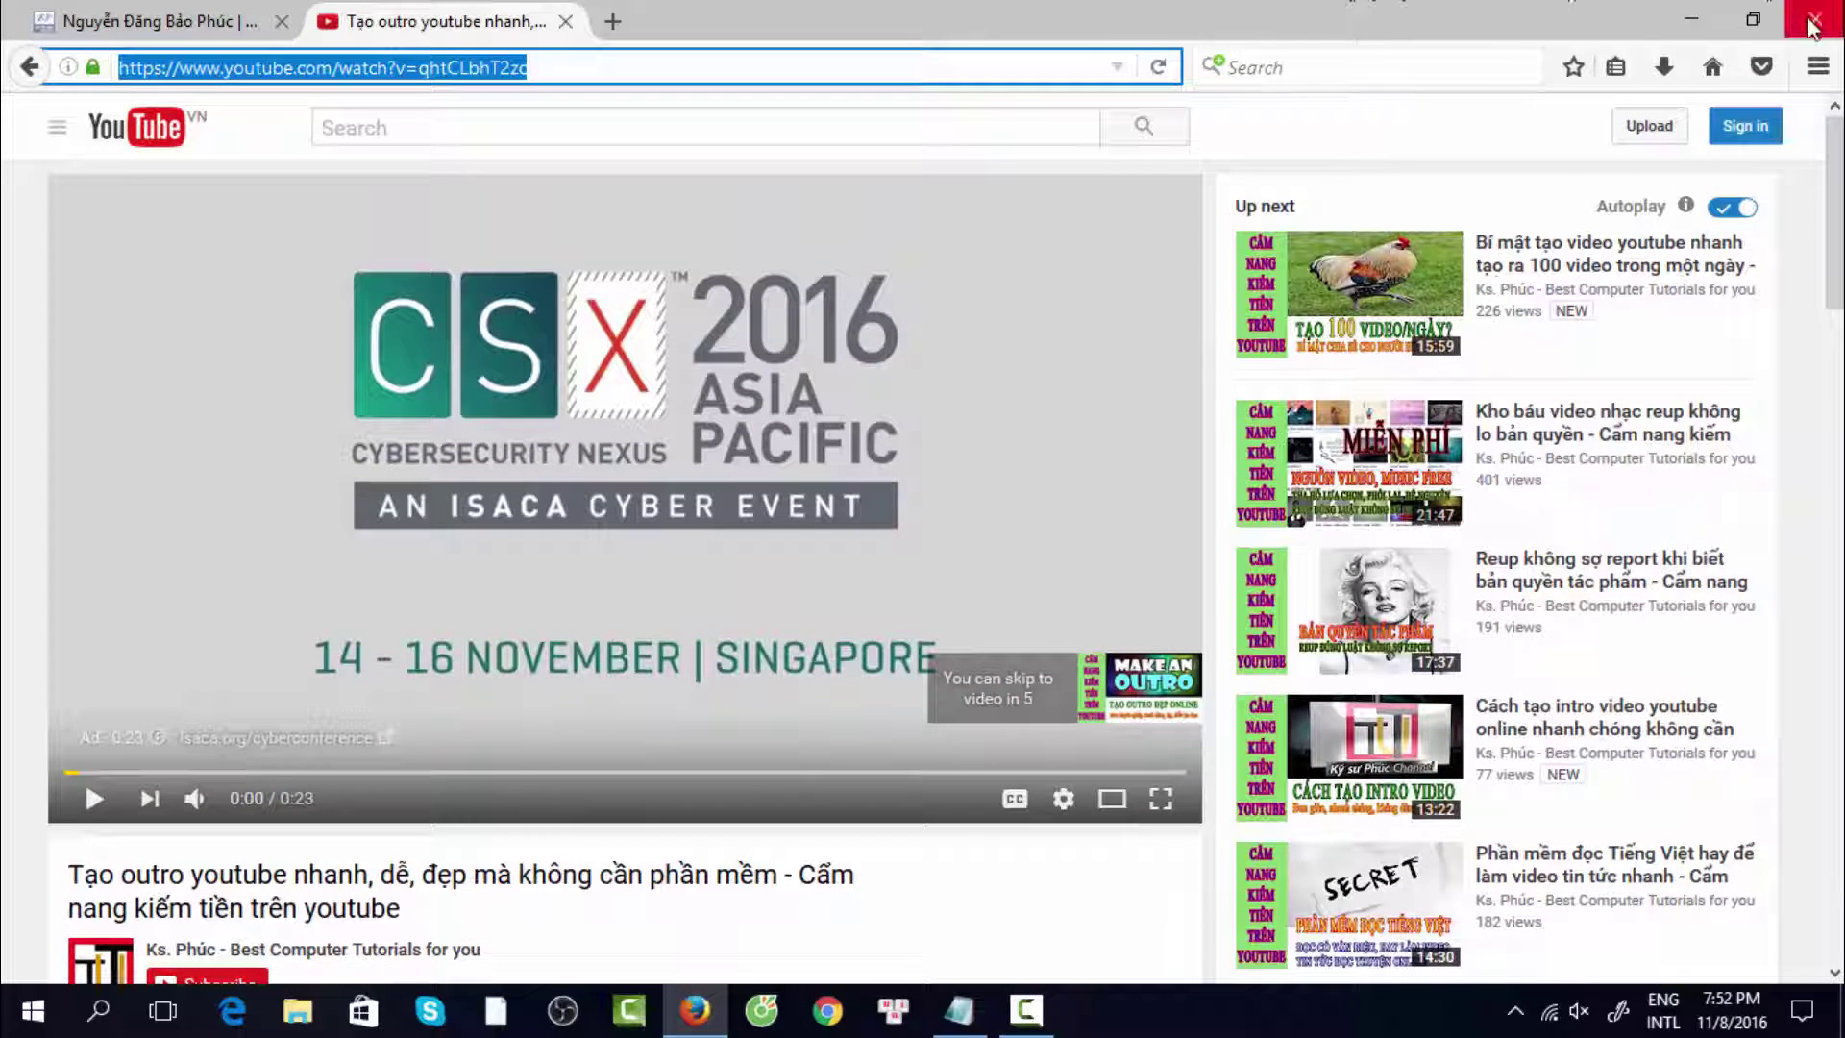
Minimize the browser and Notepad windows and reopen Internet Download Manager.
left_click(1688, 23)
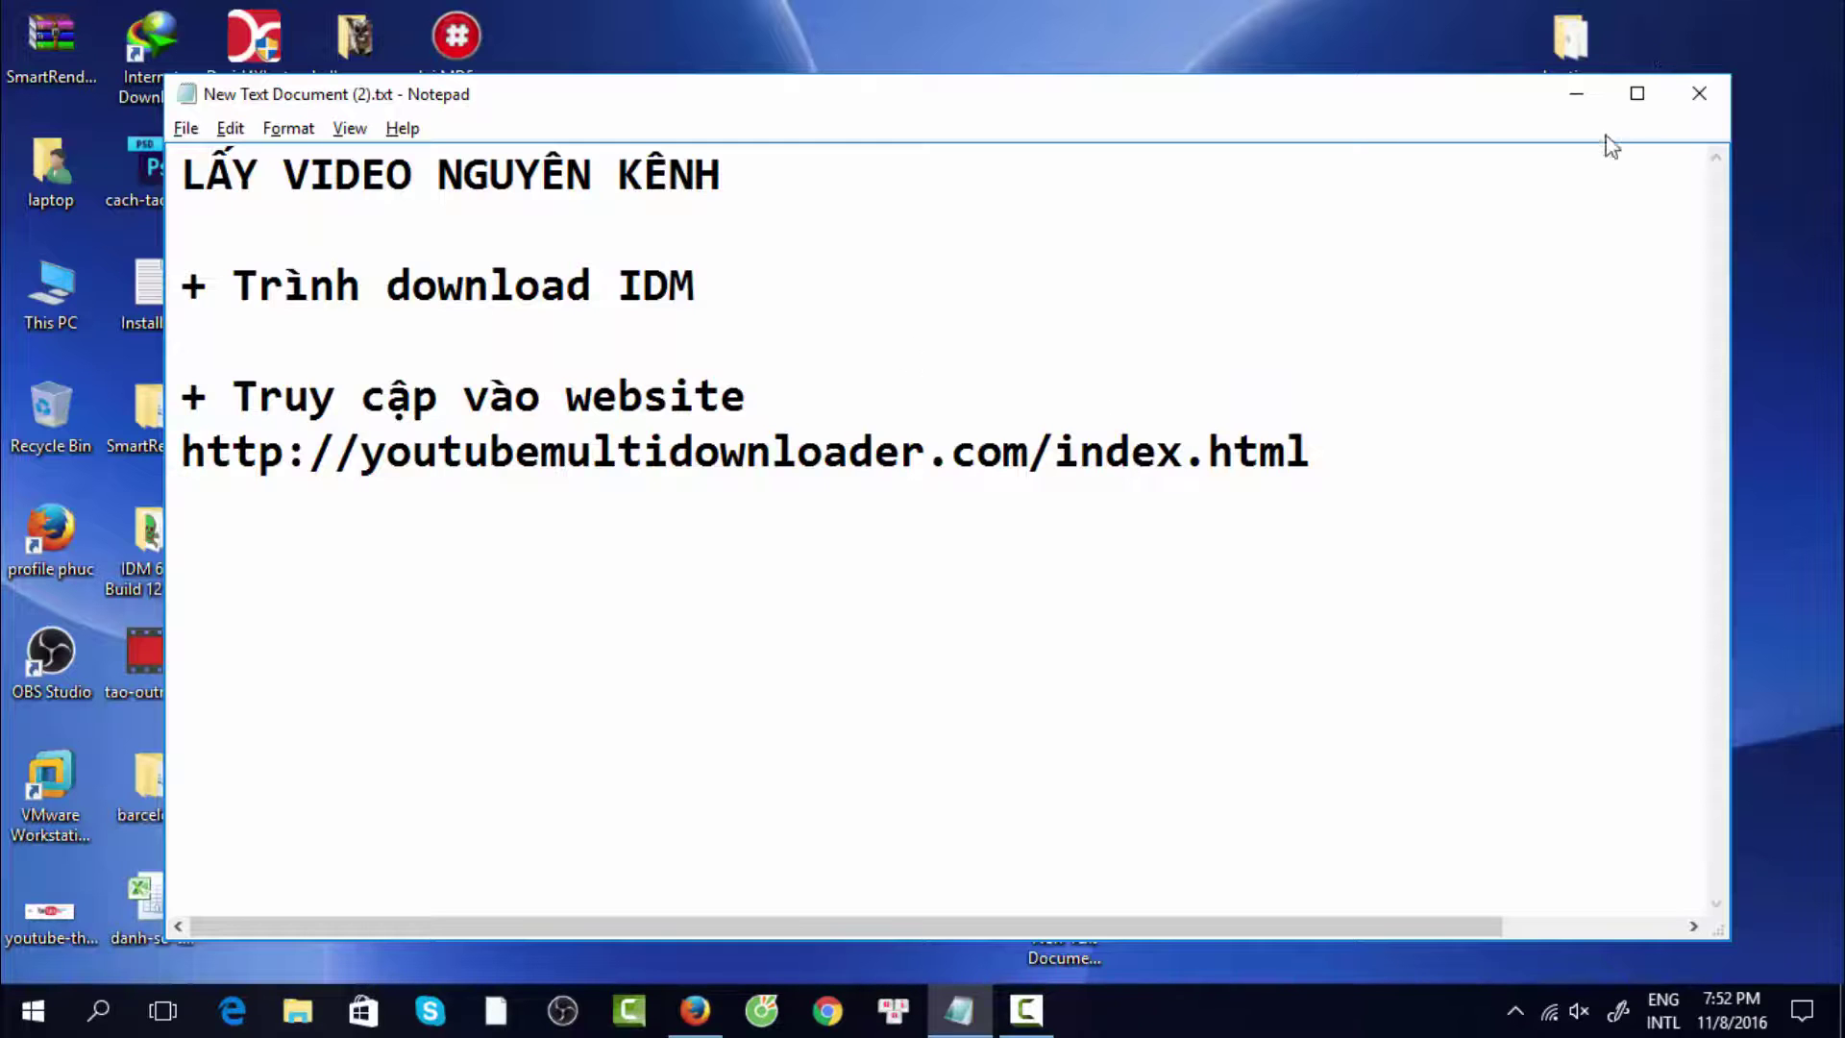
left_click(1576, 96)
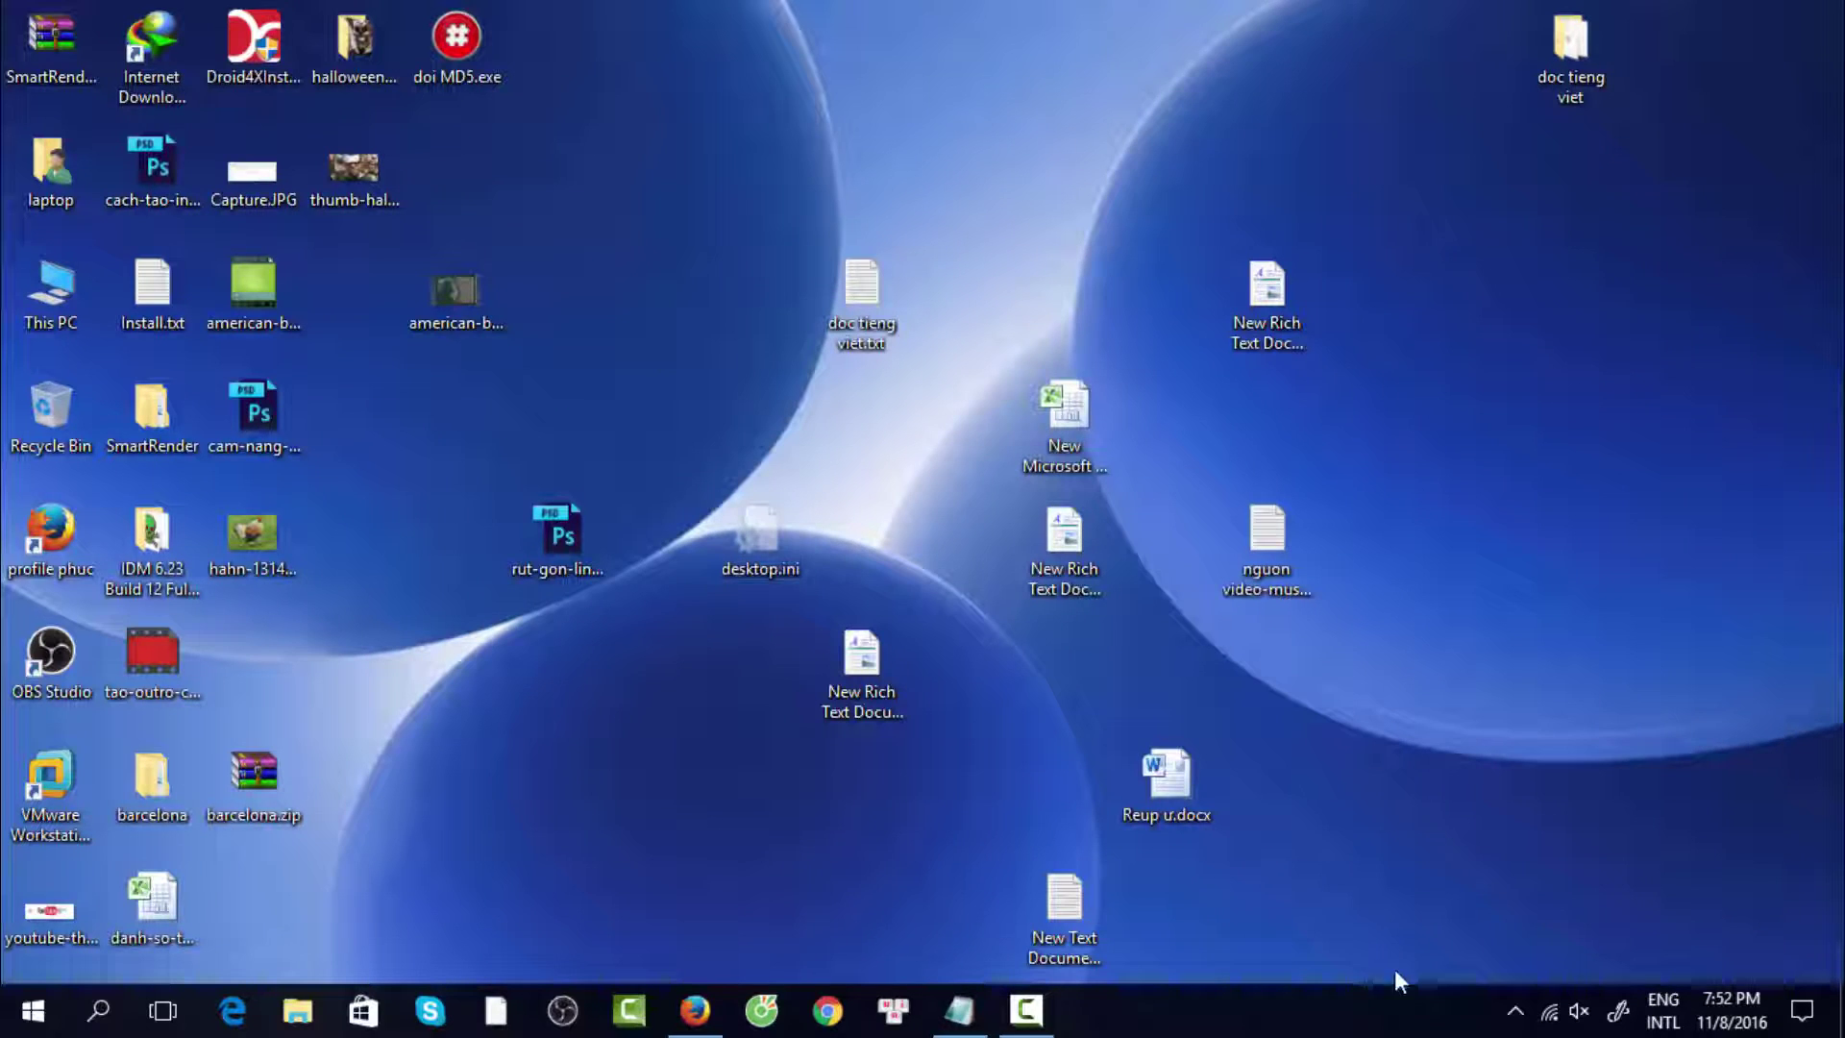
left_click(1515, 1013)
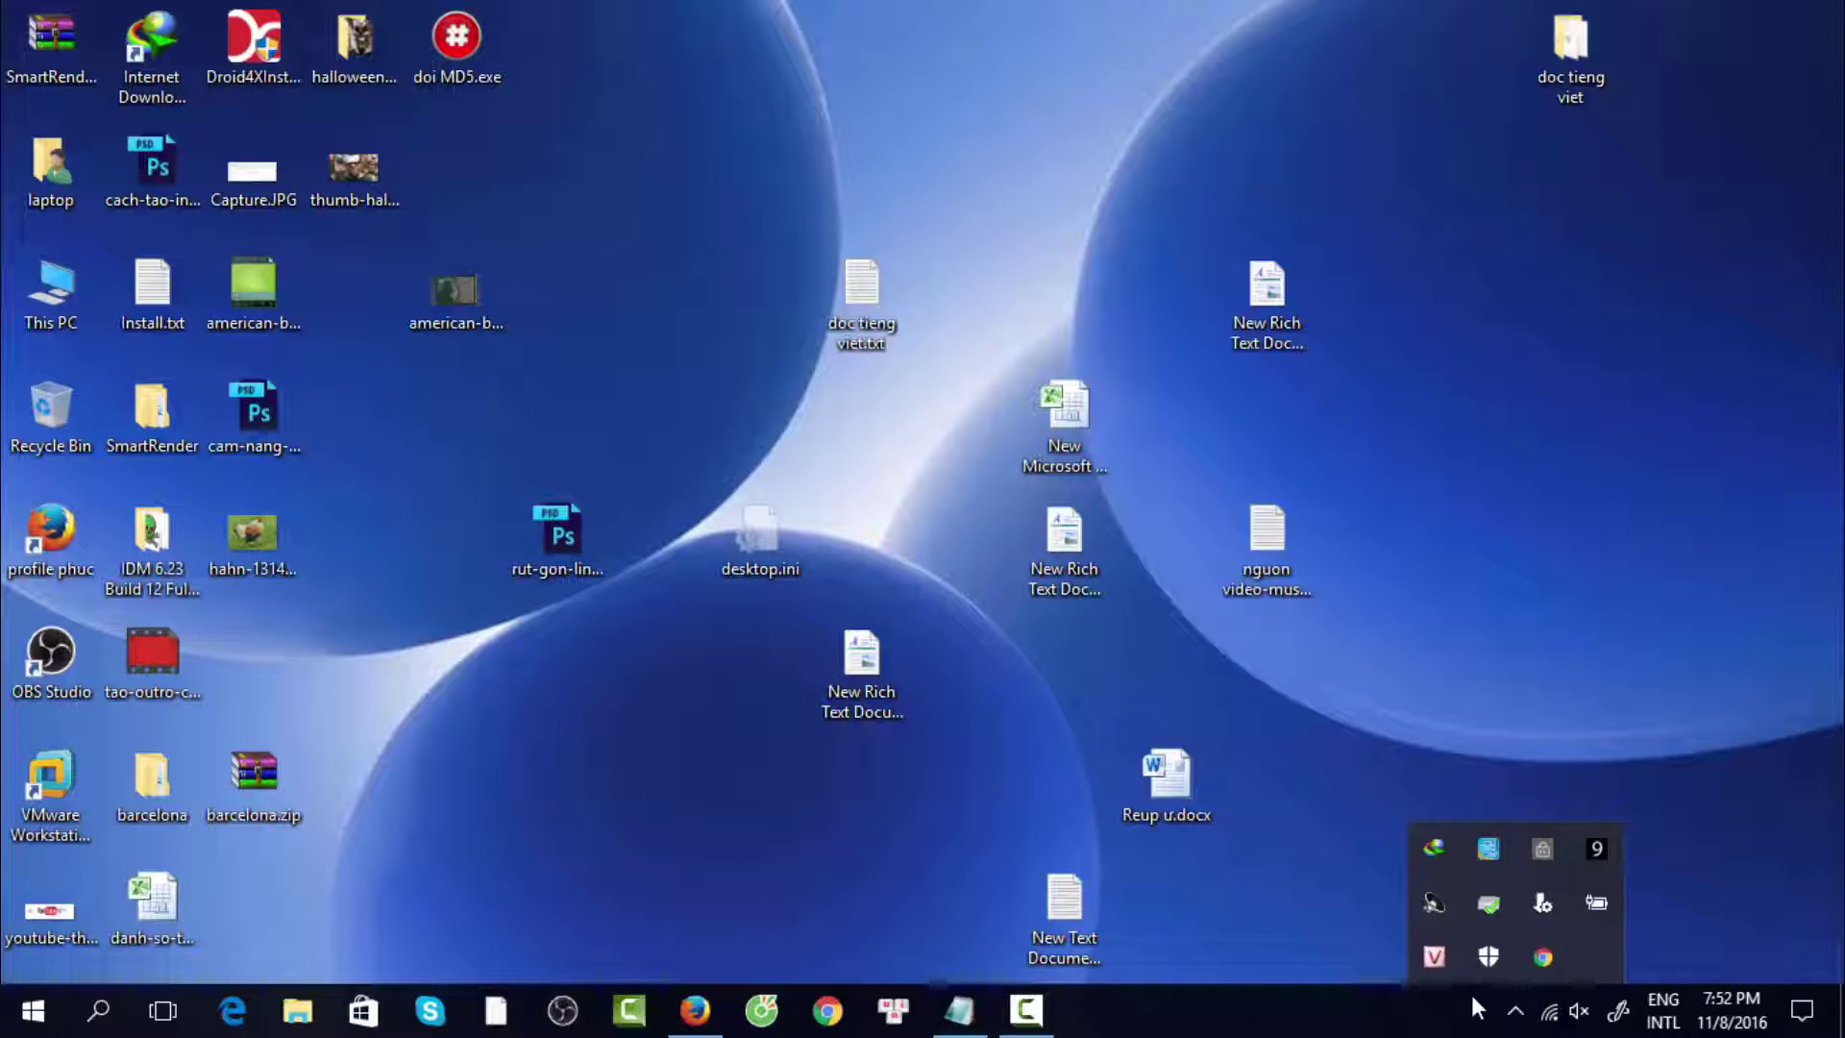
double_click(1436, 853)
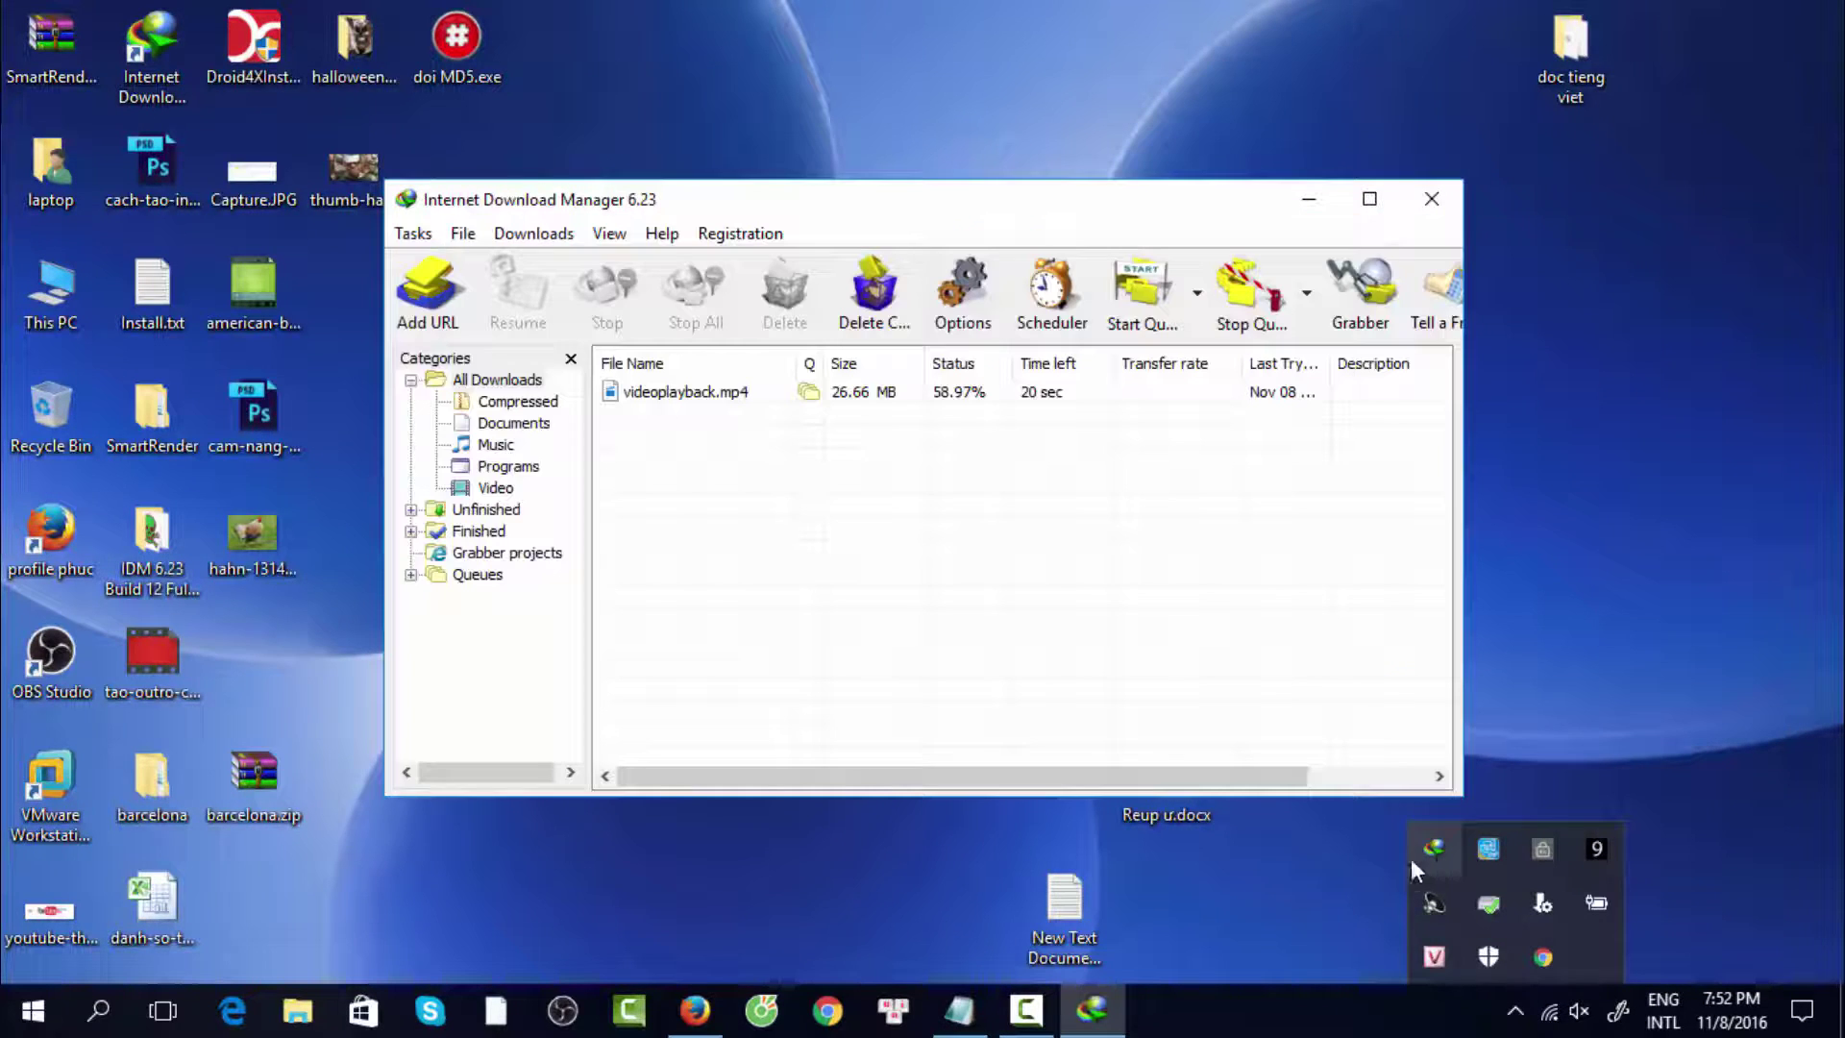
Check the properties of videoplayback.mp4, resume its download and minimize the progress window.
left_click(820, 394)
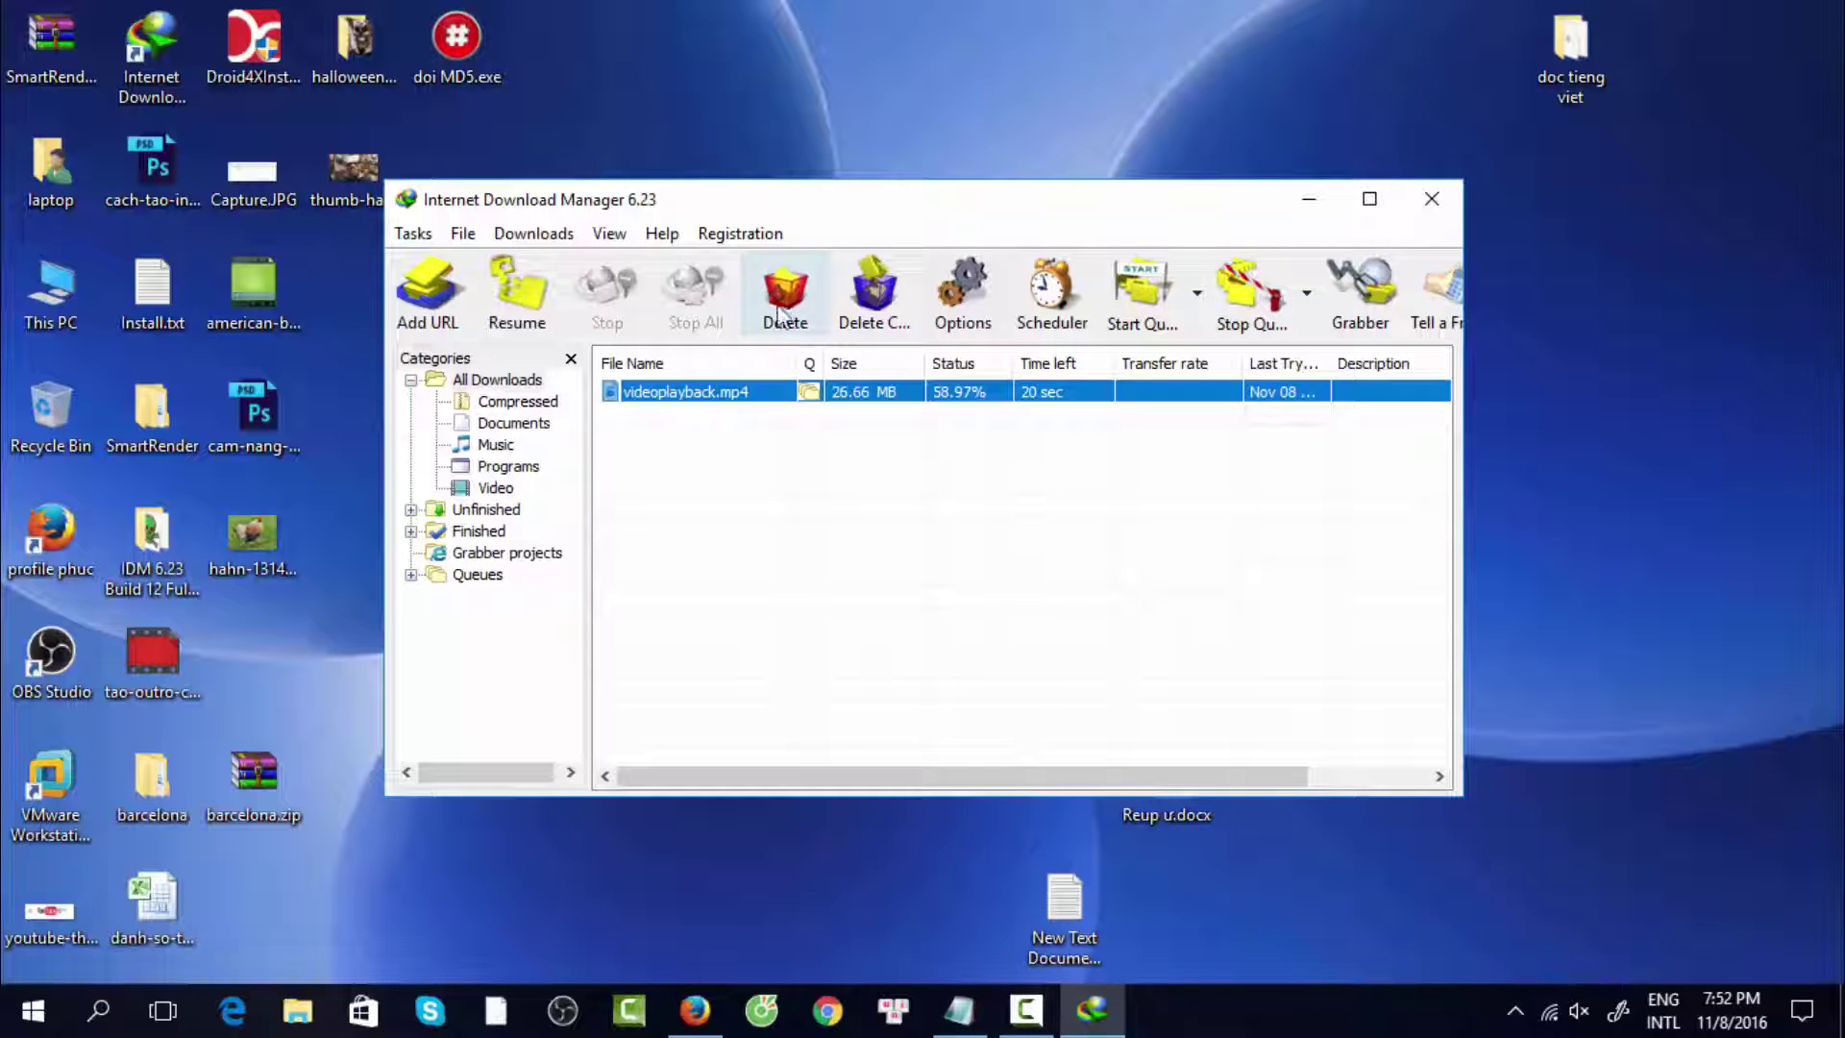
double_click(733, 391)
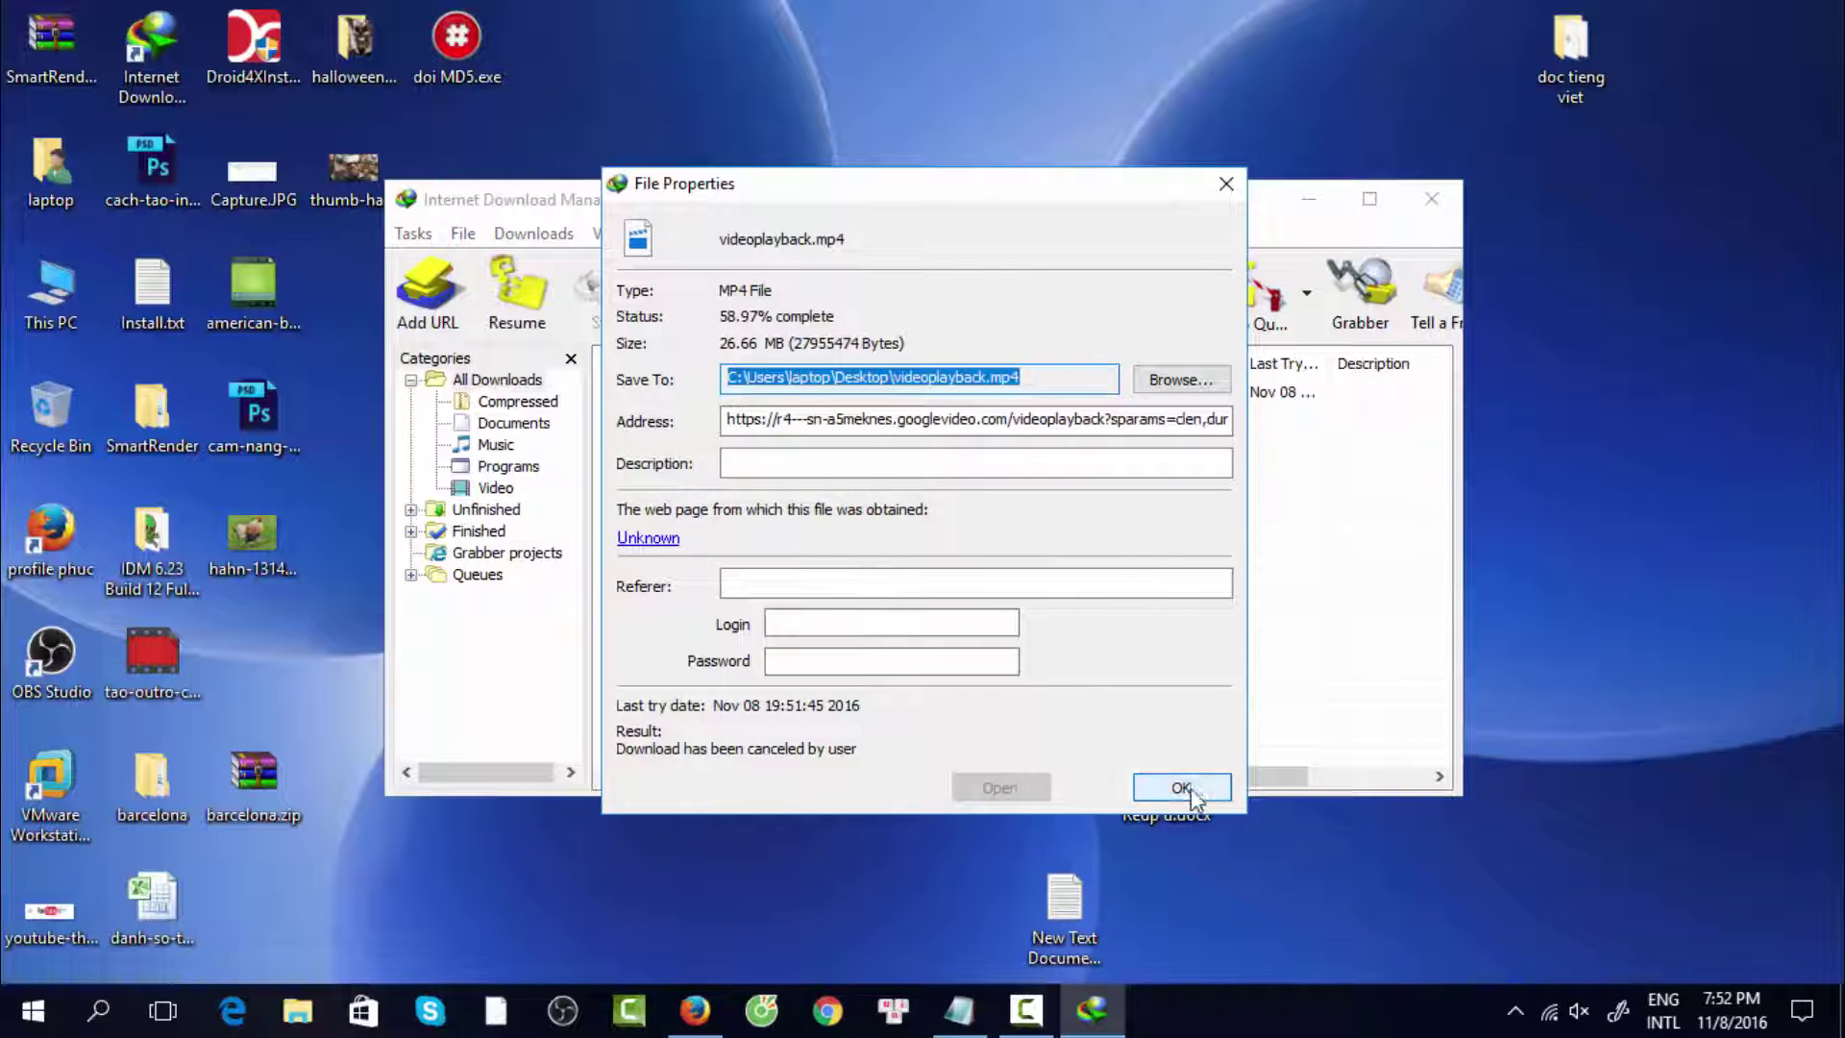
left_click(1182, 788)
right_click(735, 394)
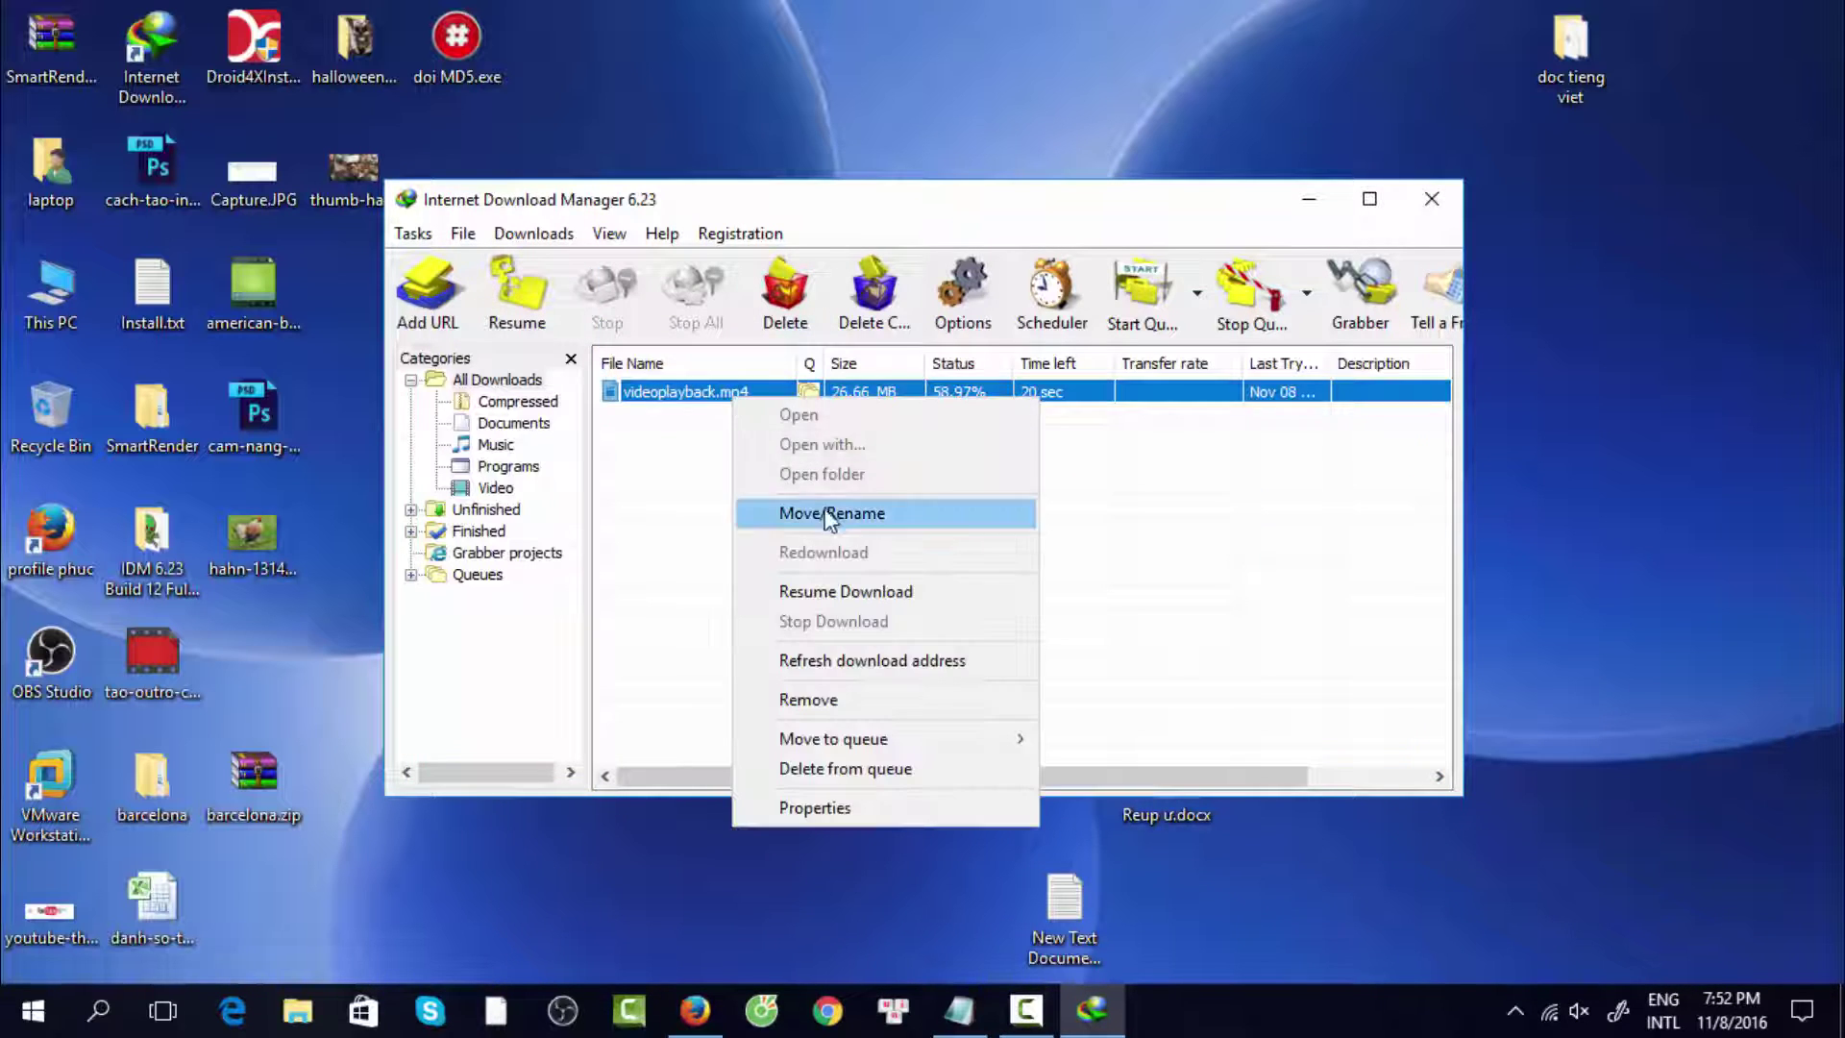
left_click(845, 591)
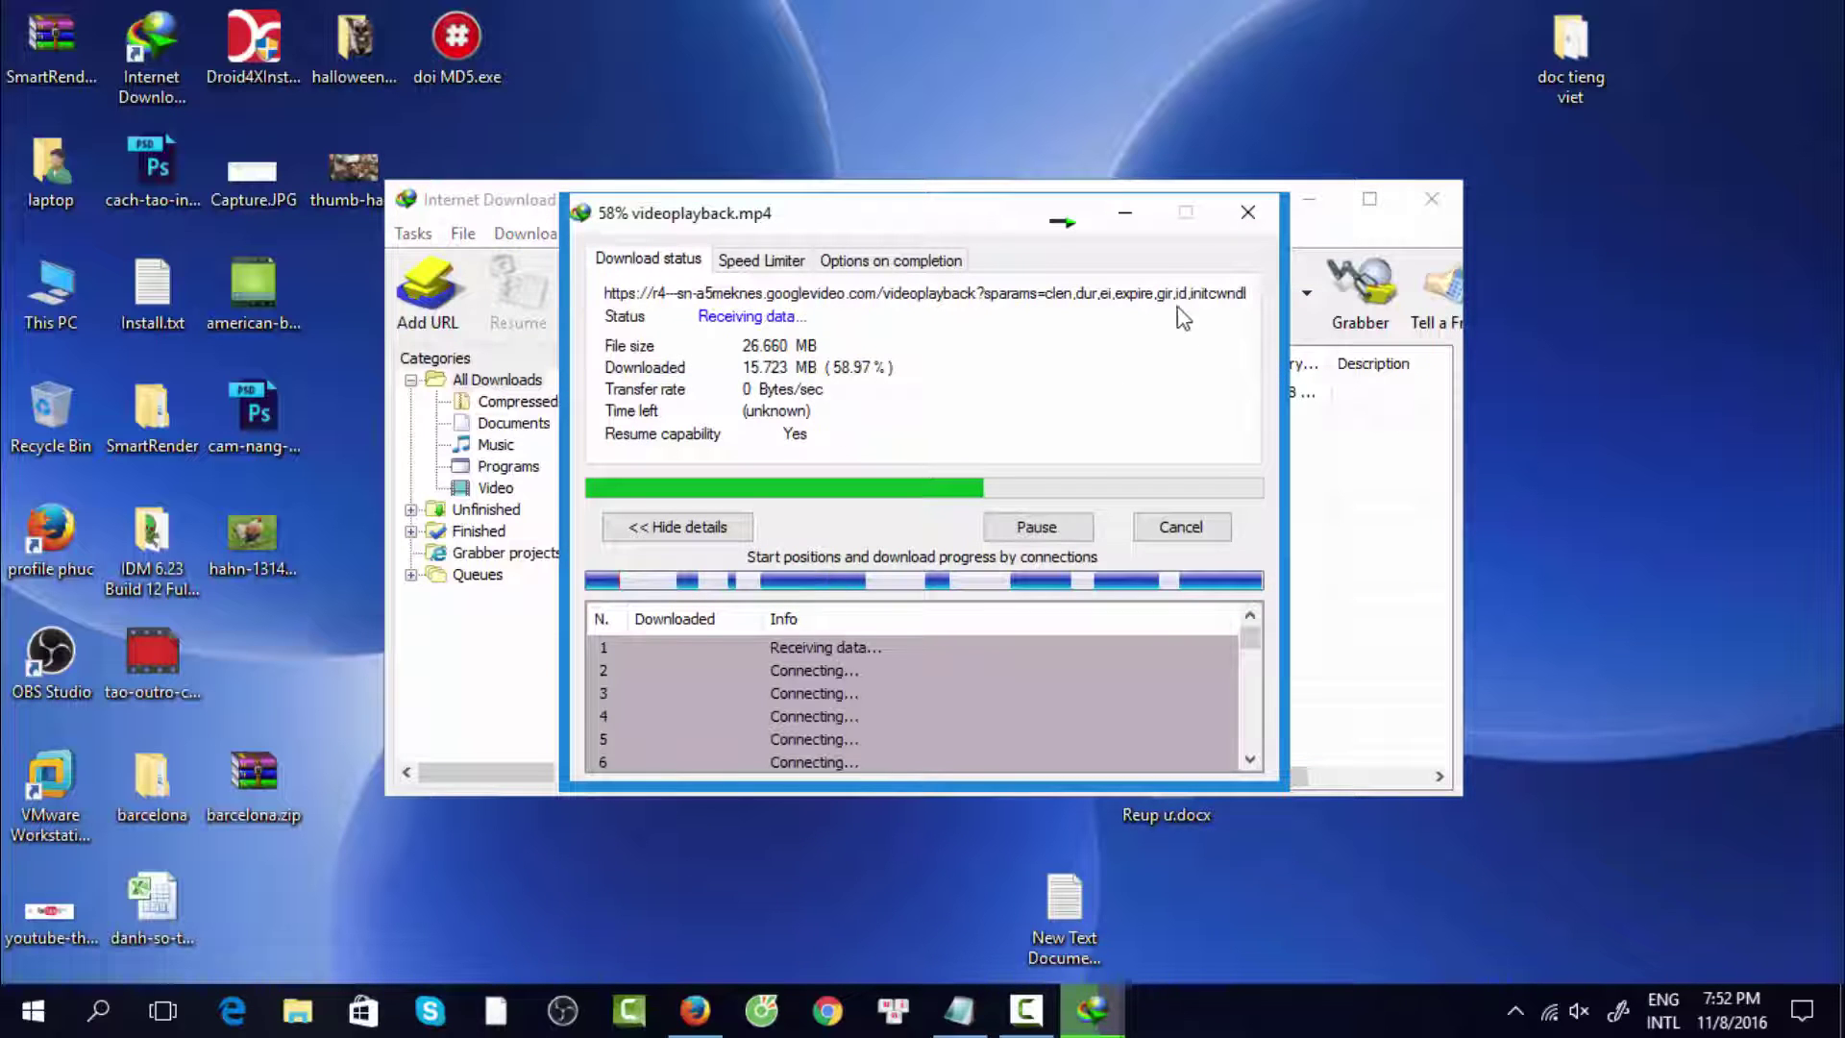
left_click(1124, 213)
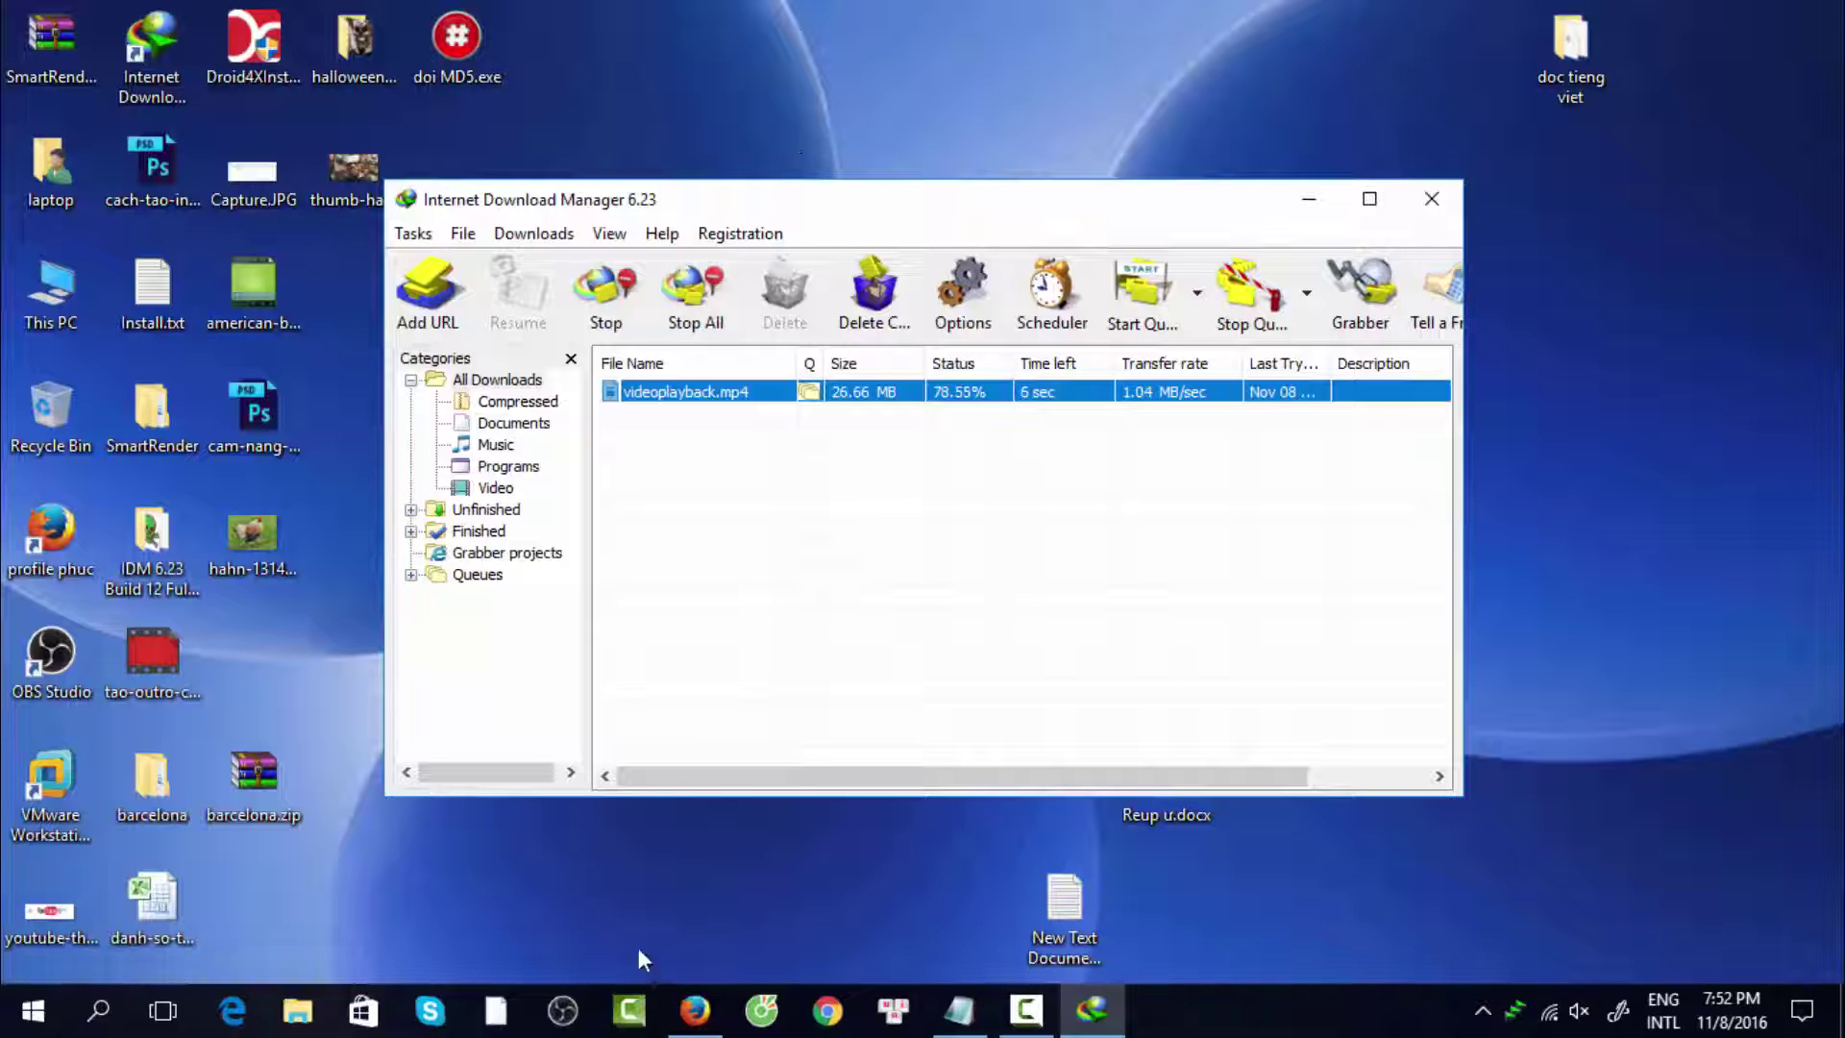
Switch to Firefox and look over the YouTube video page.
left_click(679, 1015)
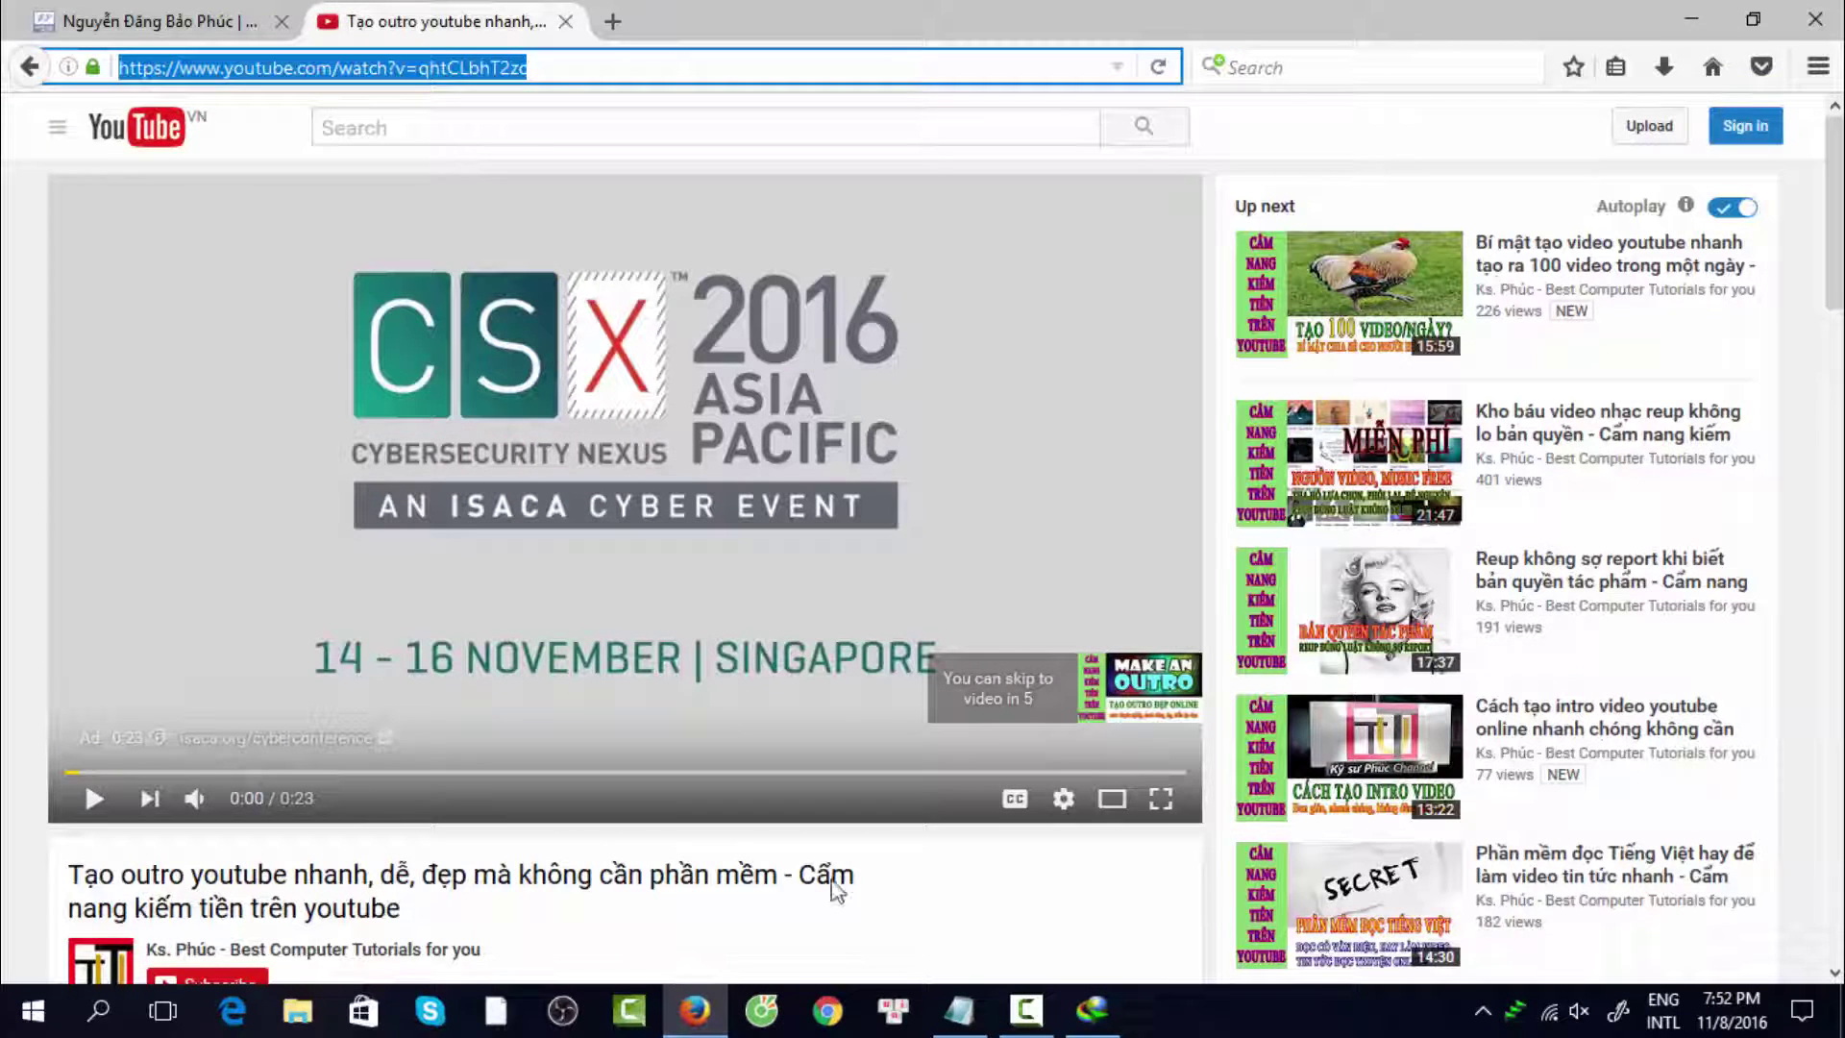
scroll(1456, 613, "down", 5)
scroll(1456, 613, "up", 2)
scroll(1456, 613, "up", 3)
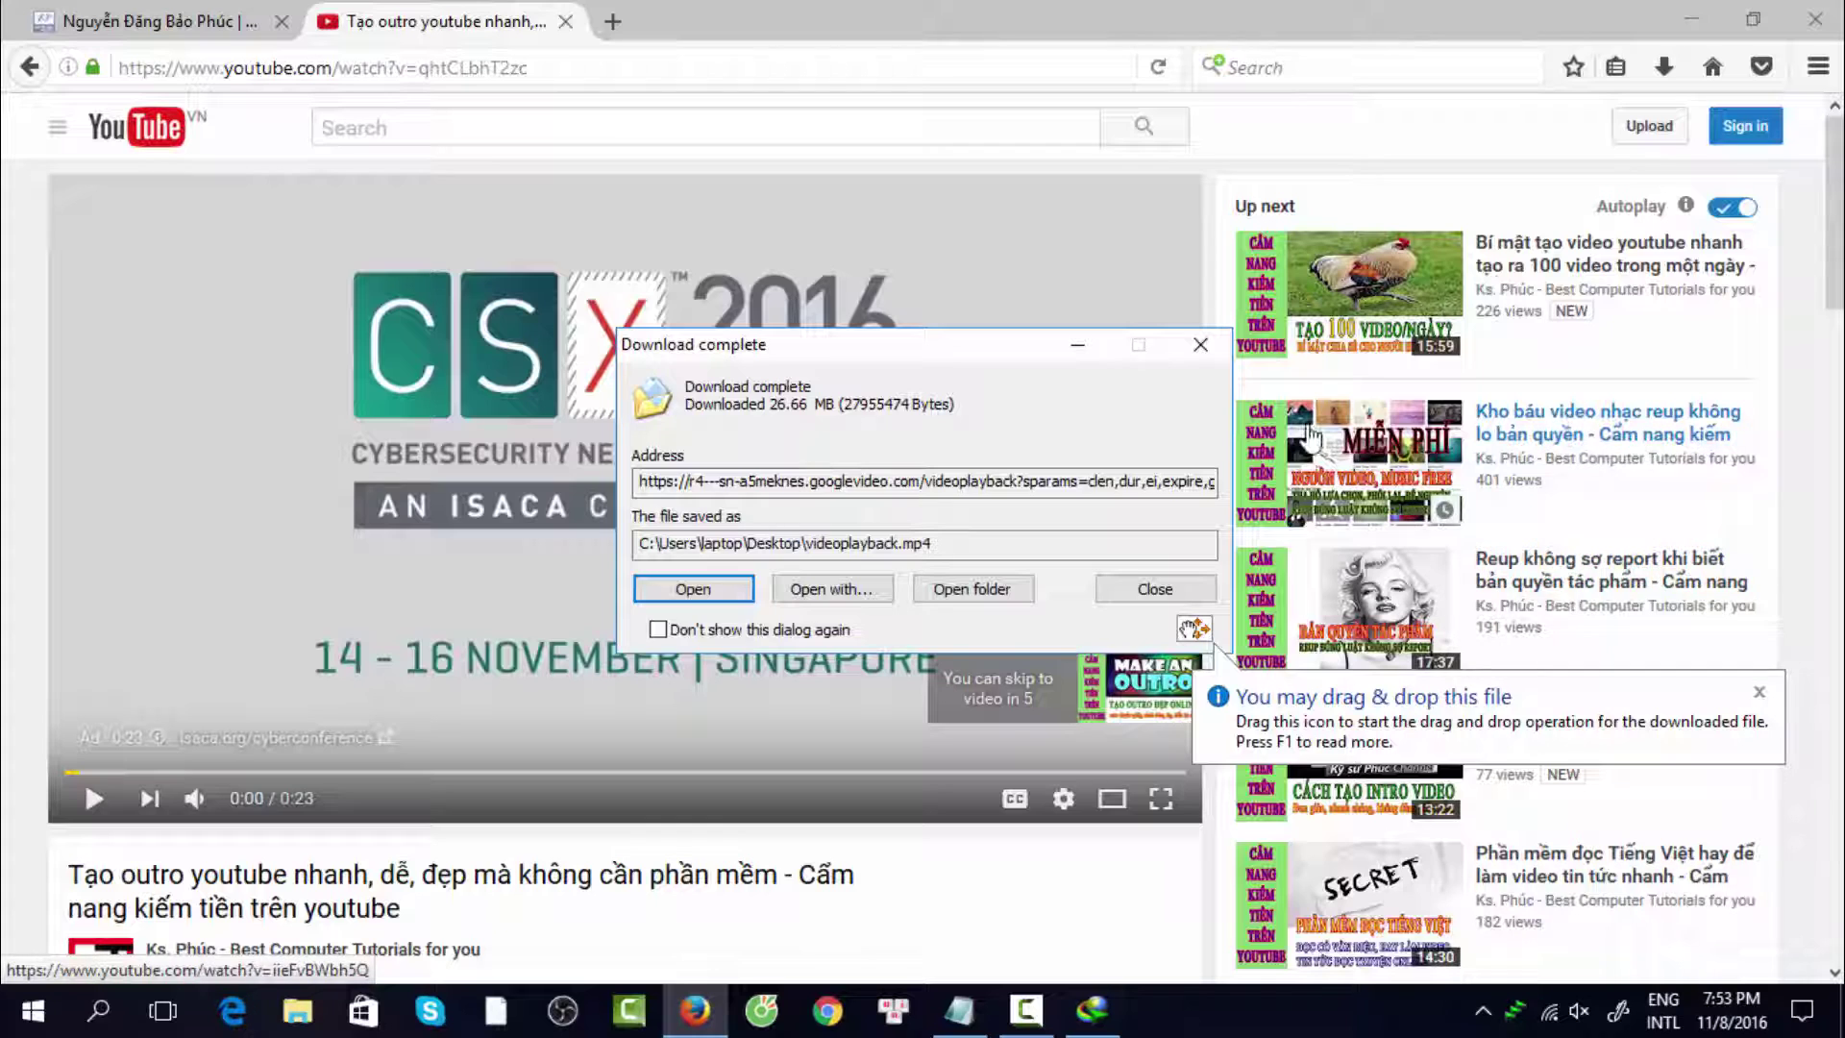
Play the downloaded videoplayback.mp4, skip to several points along its timeline and close the player.
left_click(693, 589)
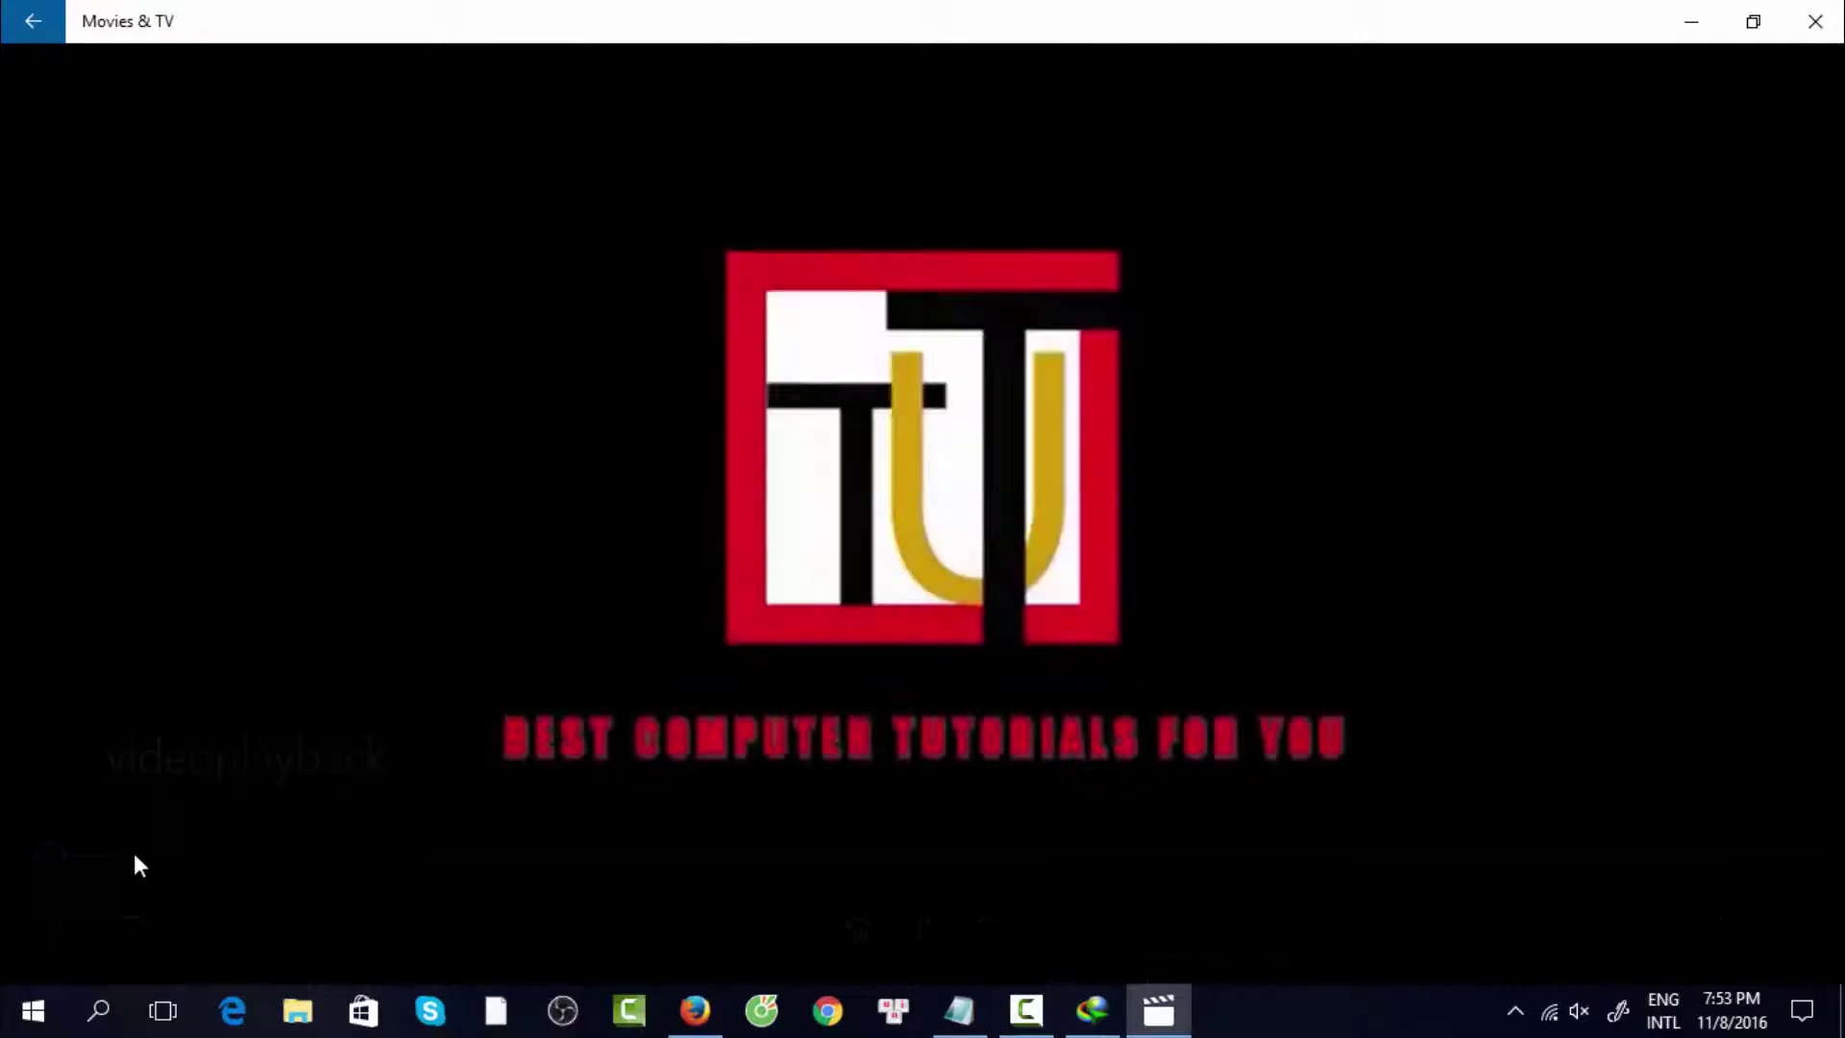
left_click(169, 854)
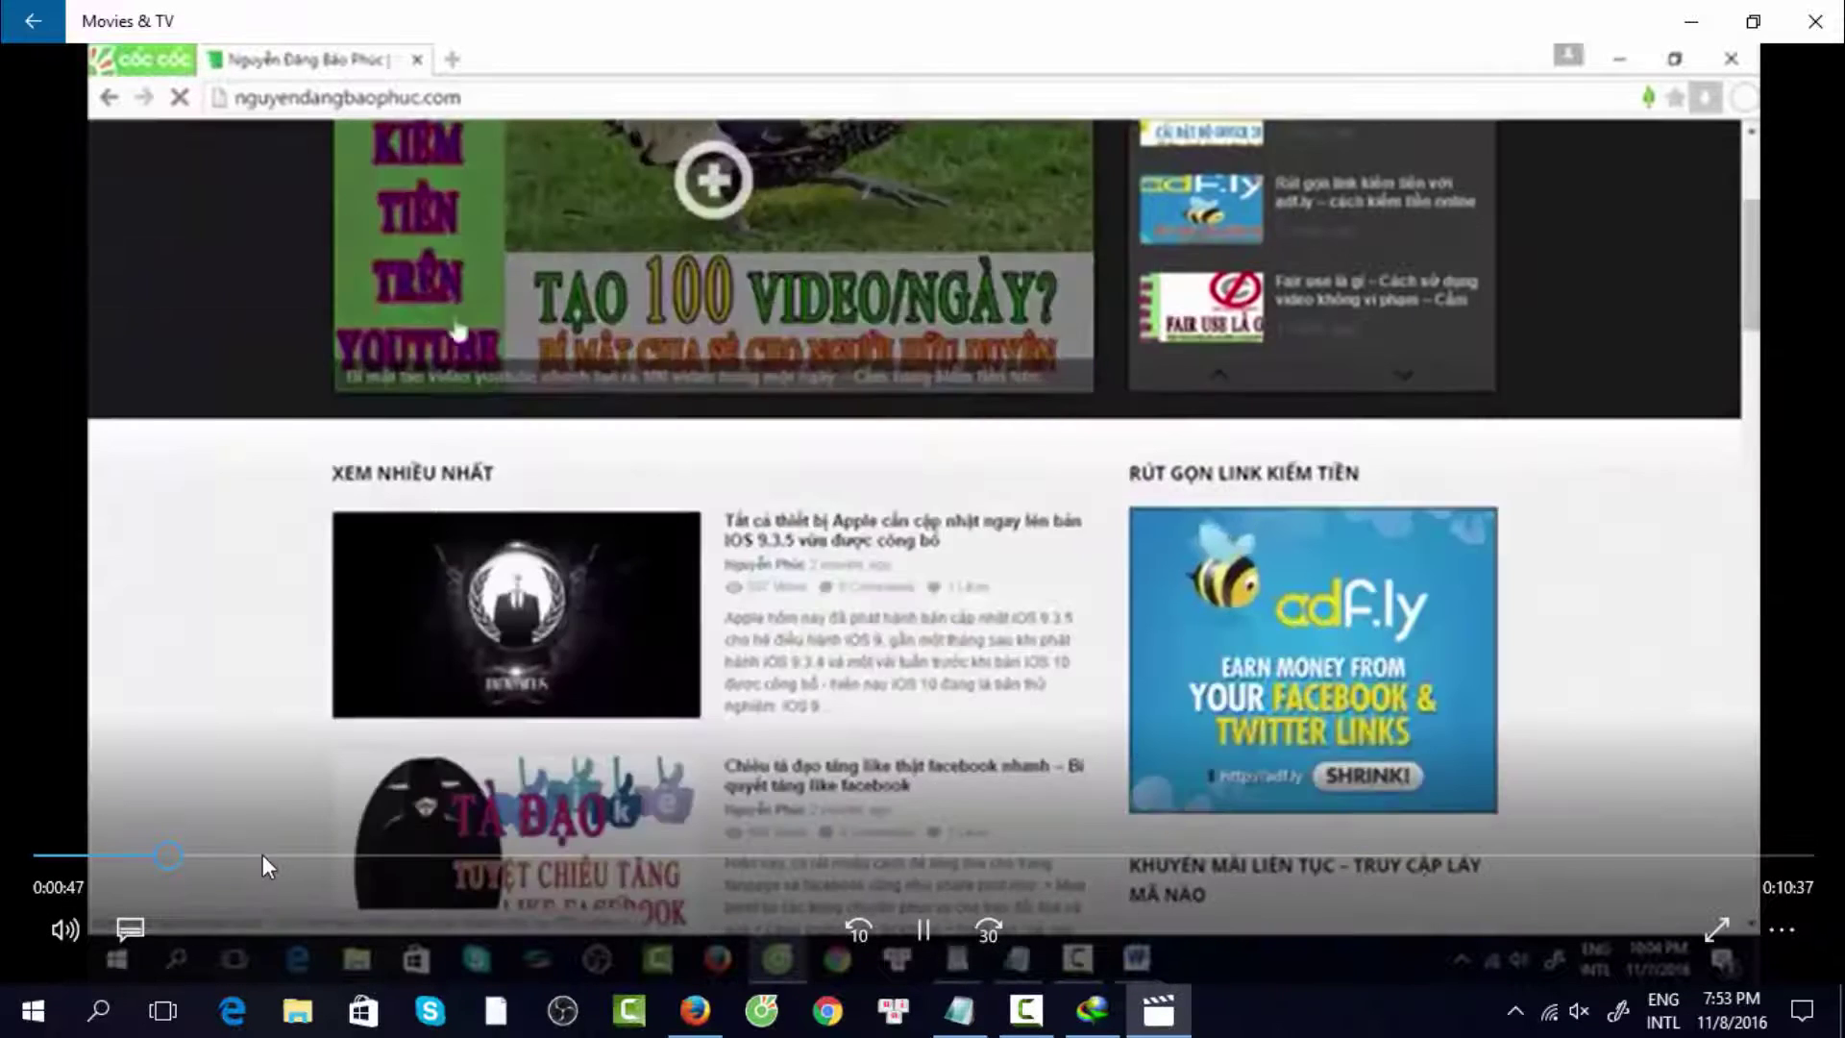
left_click(262, 854)
left_click(379, 854)
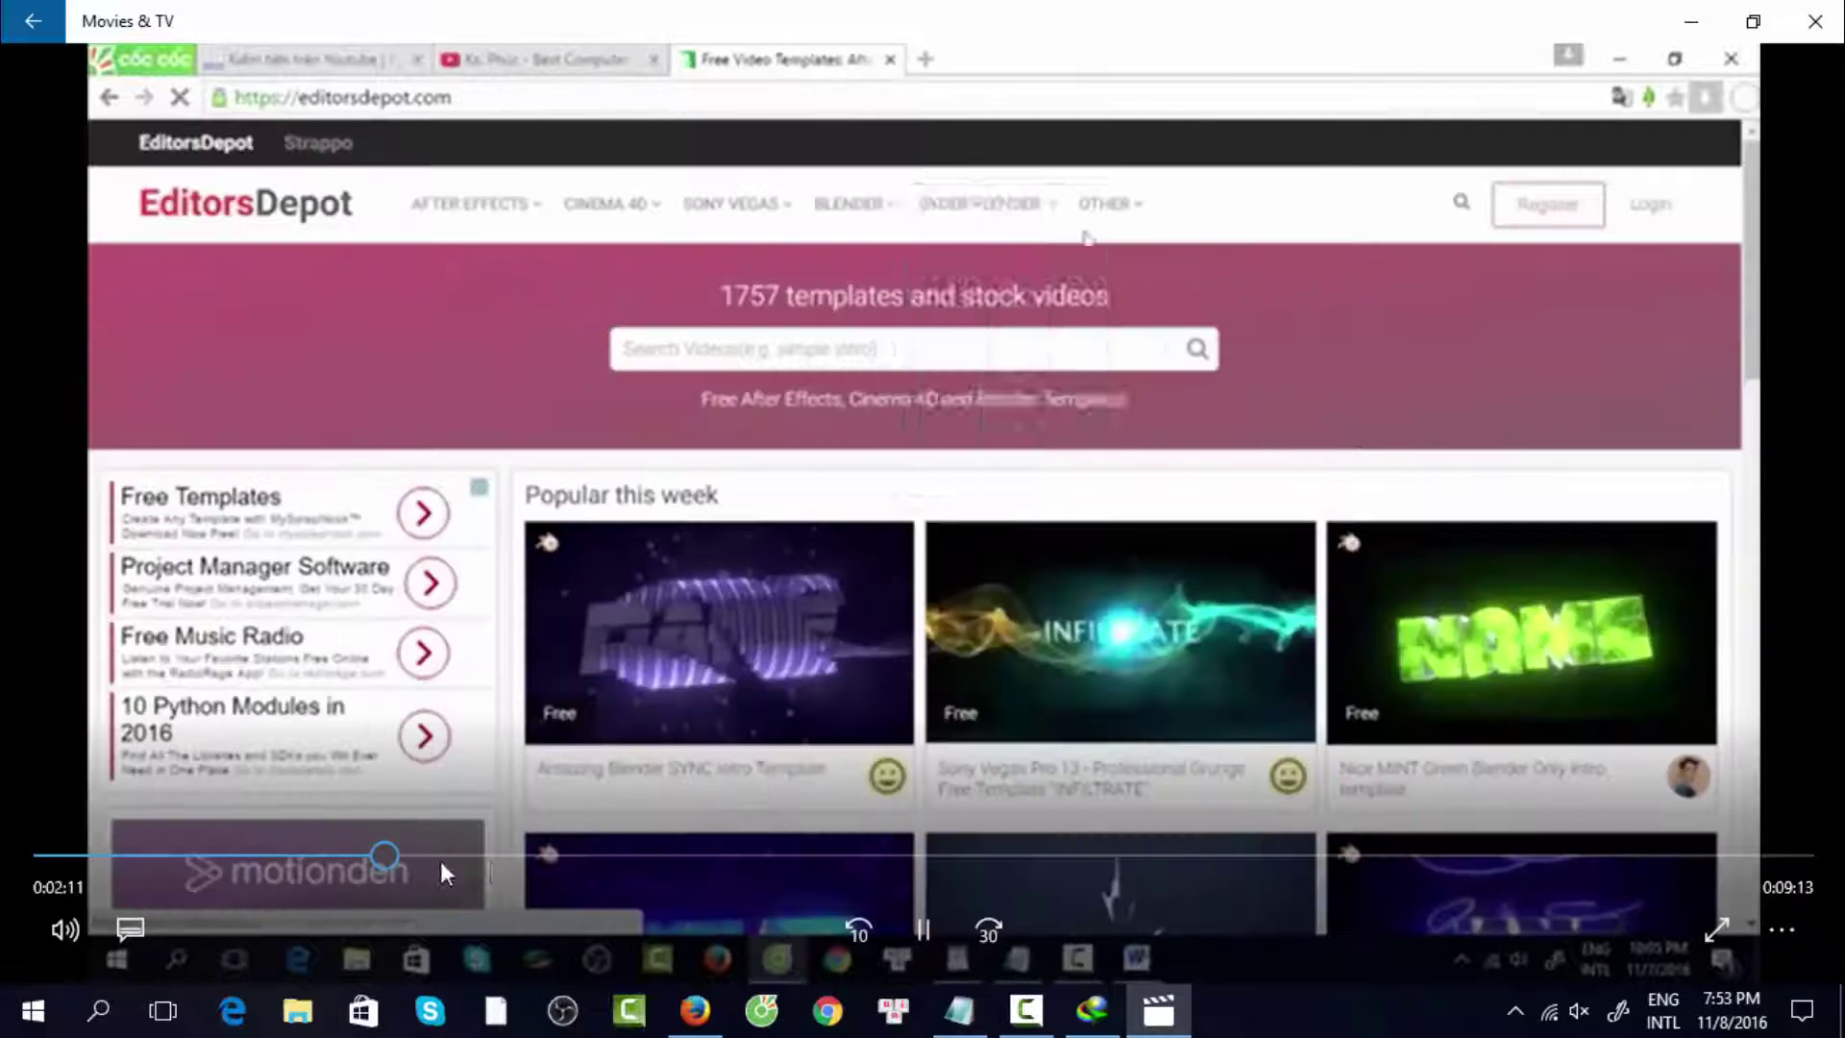
left_click(499, 855)
left_click(822, 845)
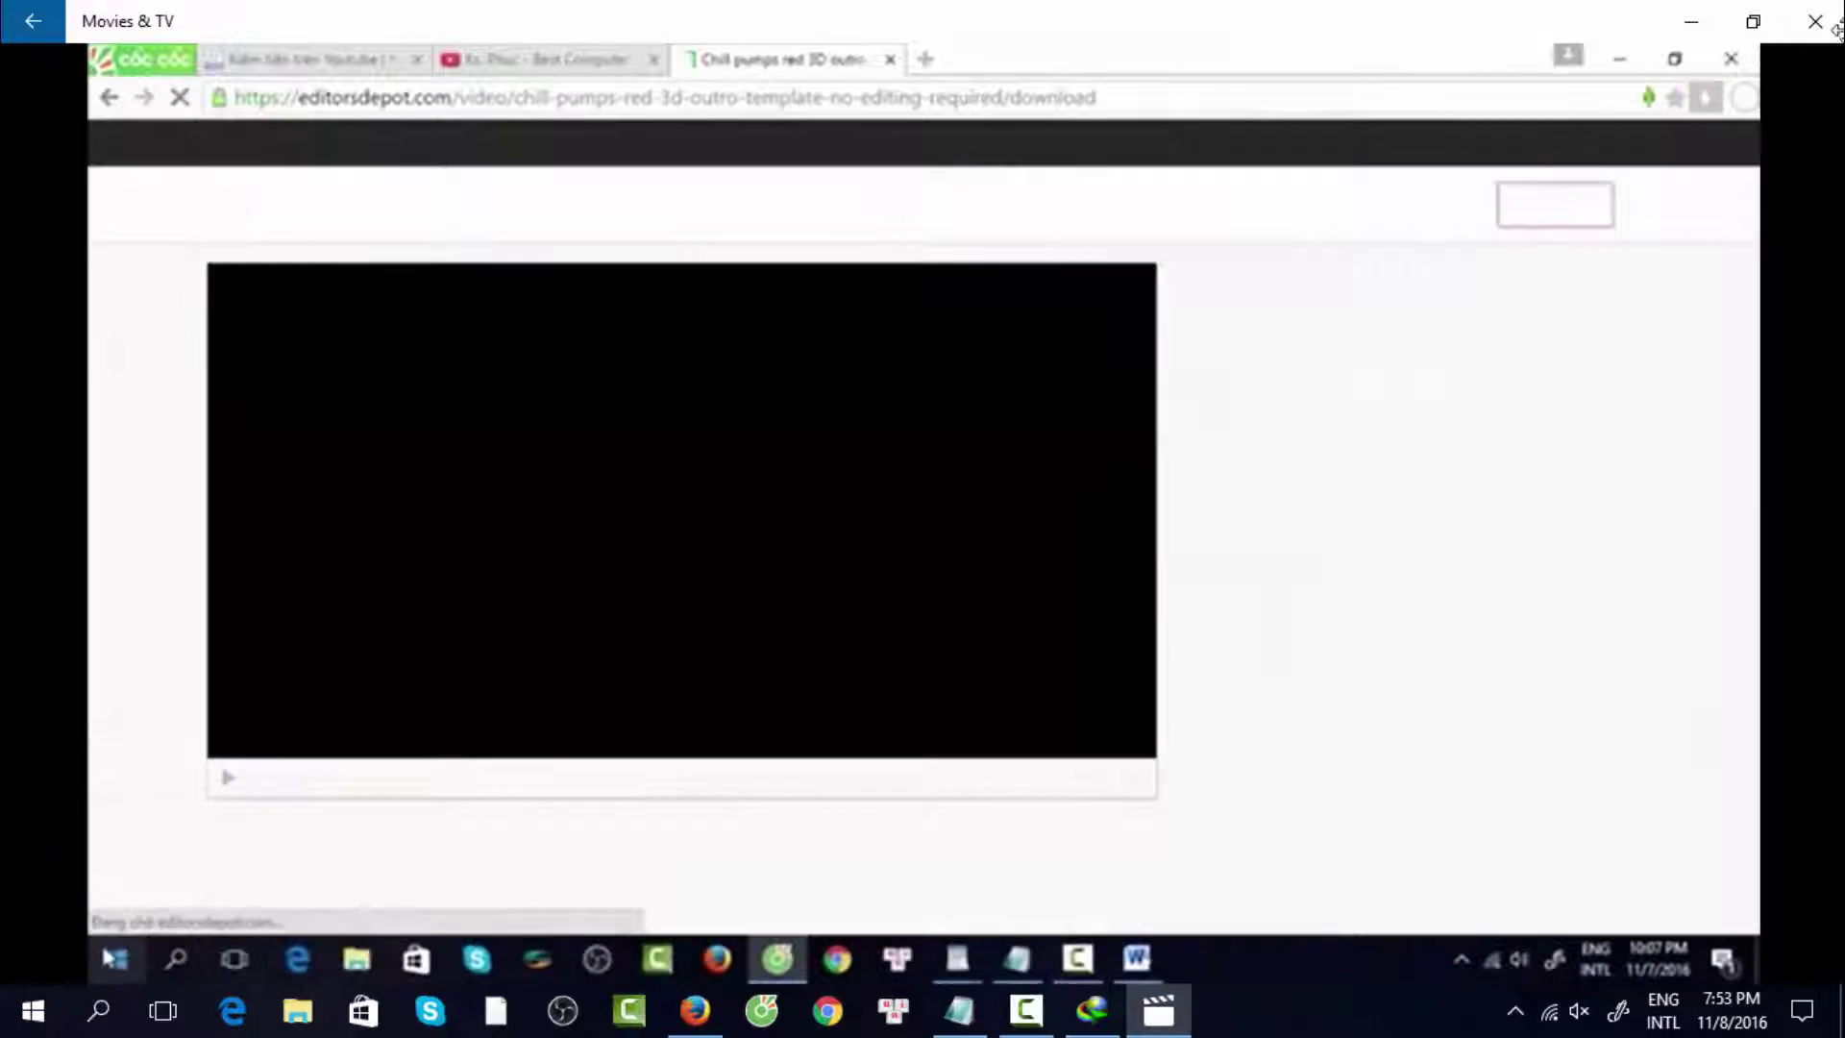
left_click(1825, 23)
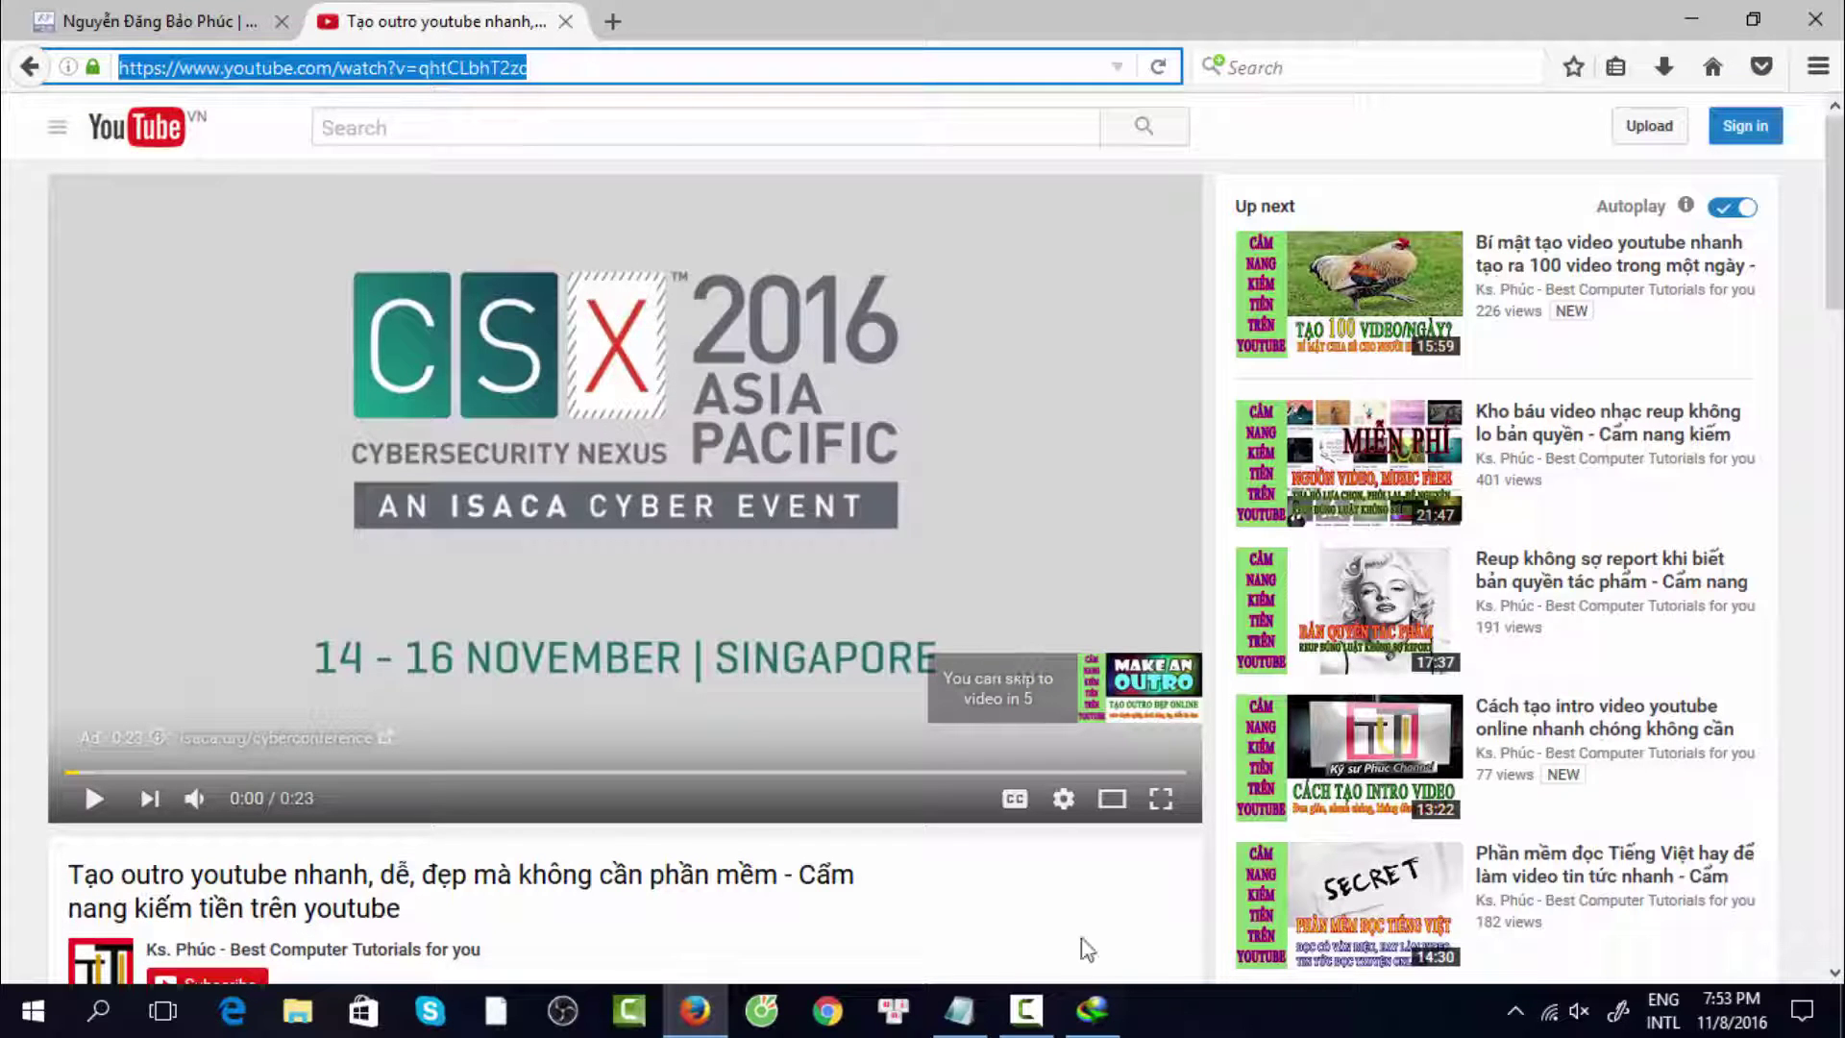
mouse_move(1106, 1027)
left_click(77, 27)
scroll(638, 415, "up", 5)
left_click(442, 21)
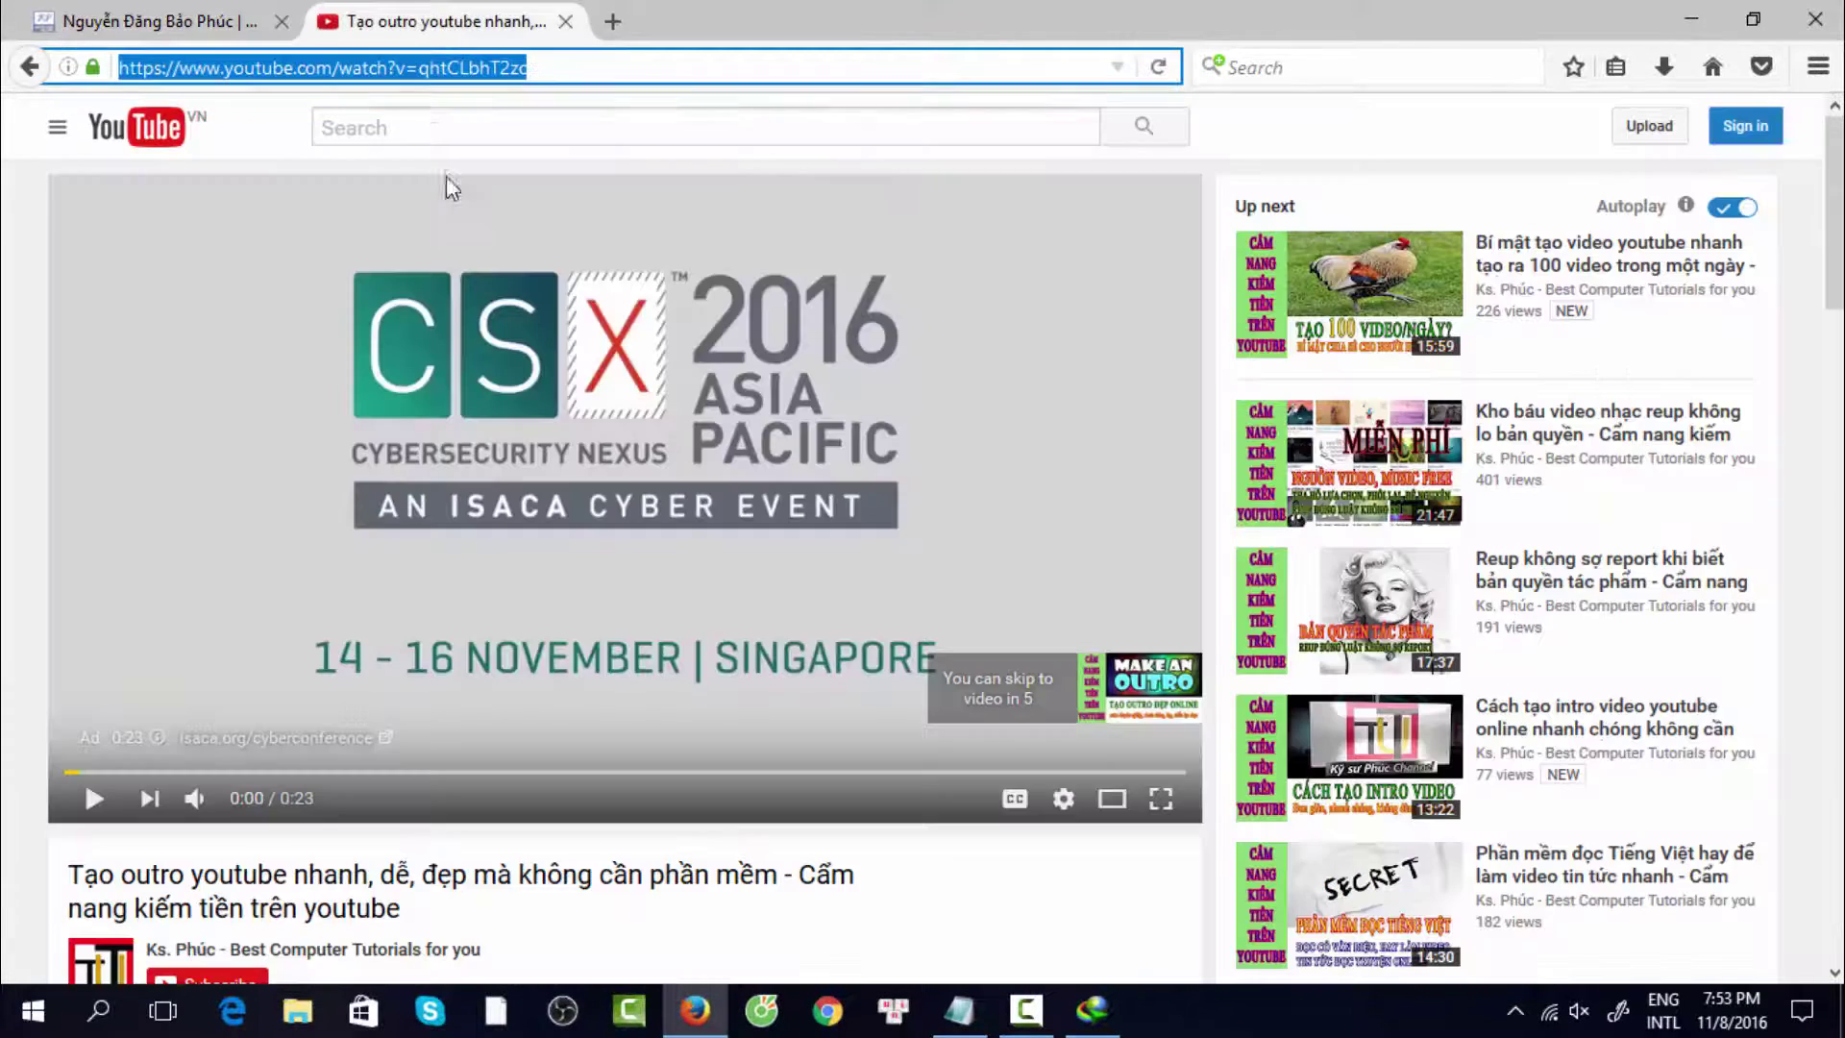
Open the Computer Tutorials playlist from the playlists of the channel that published the video.
scroll(285, 389, "down", 6)
left_click(289, 334)
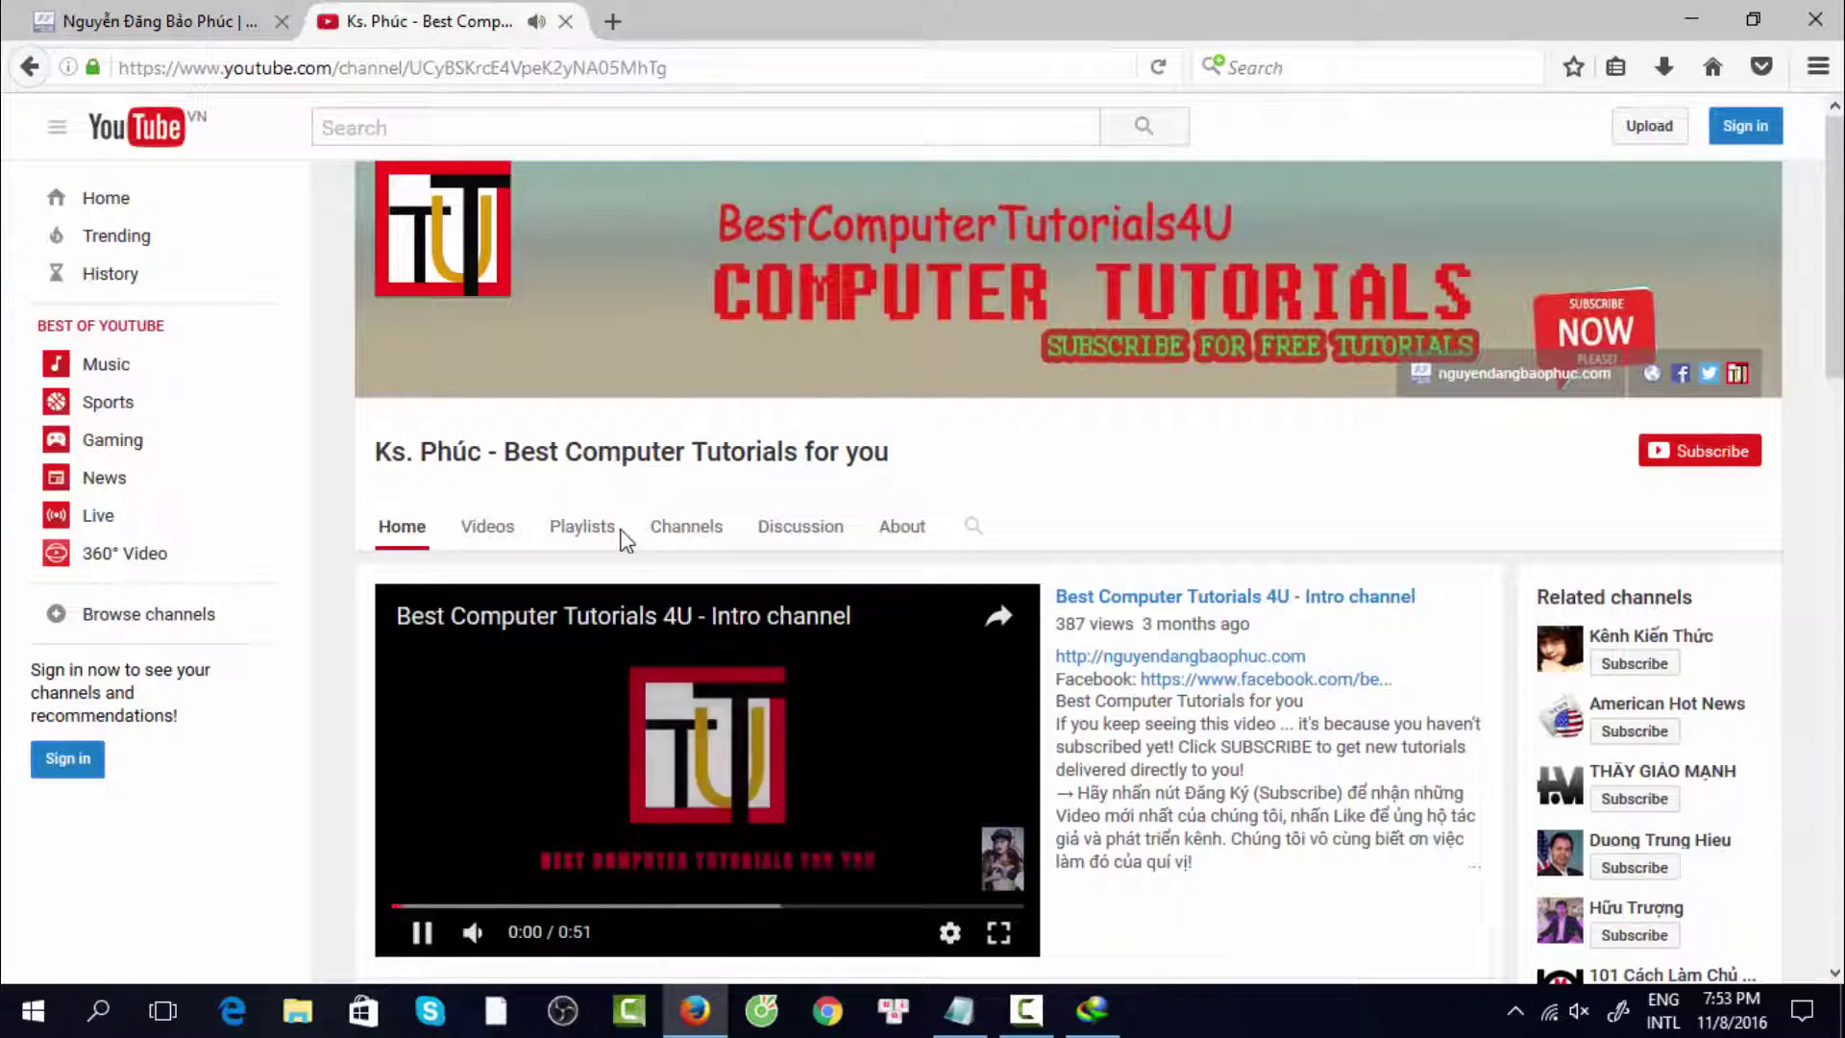
left_click(584, 526)
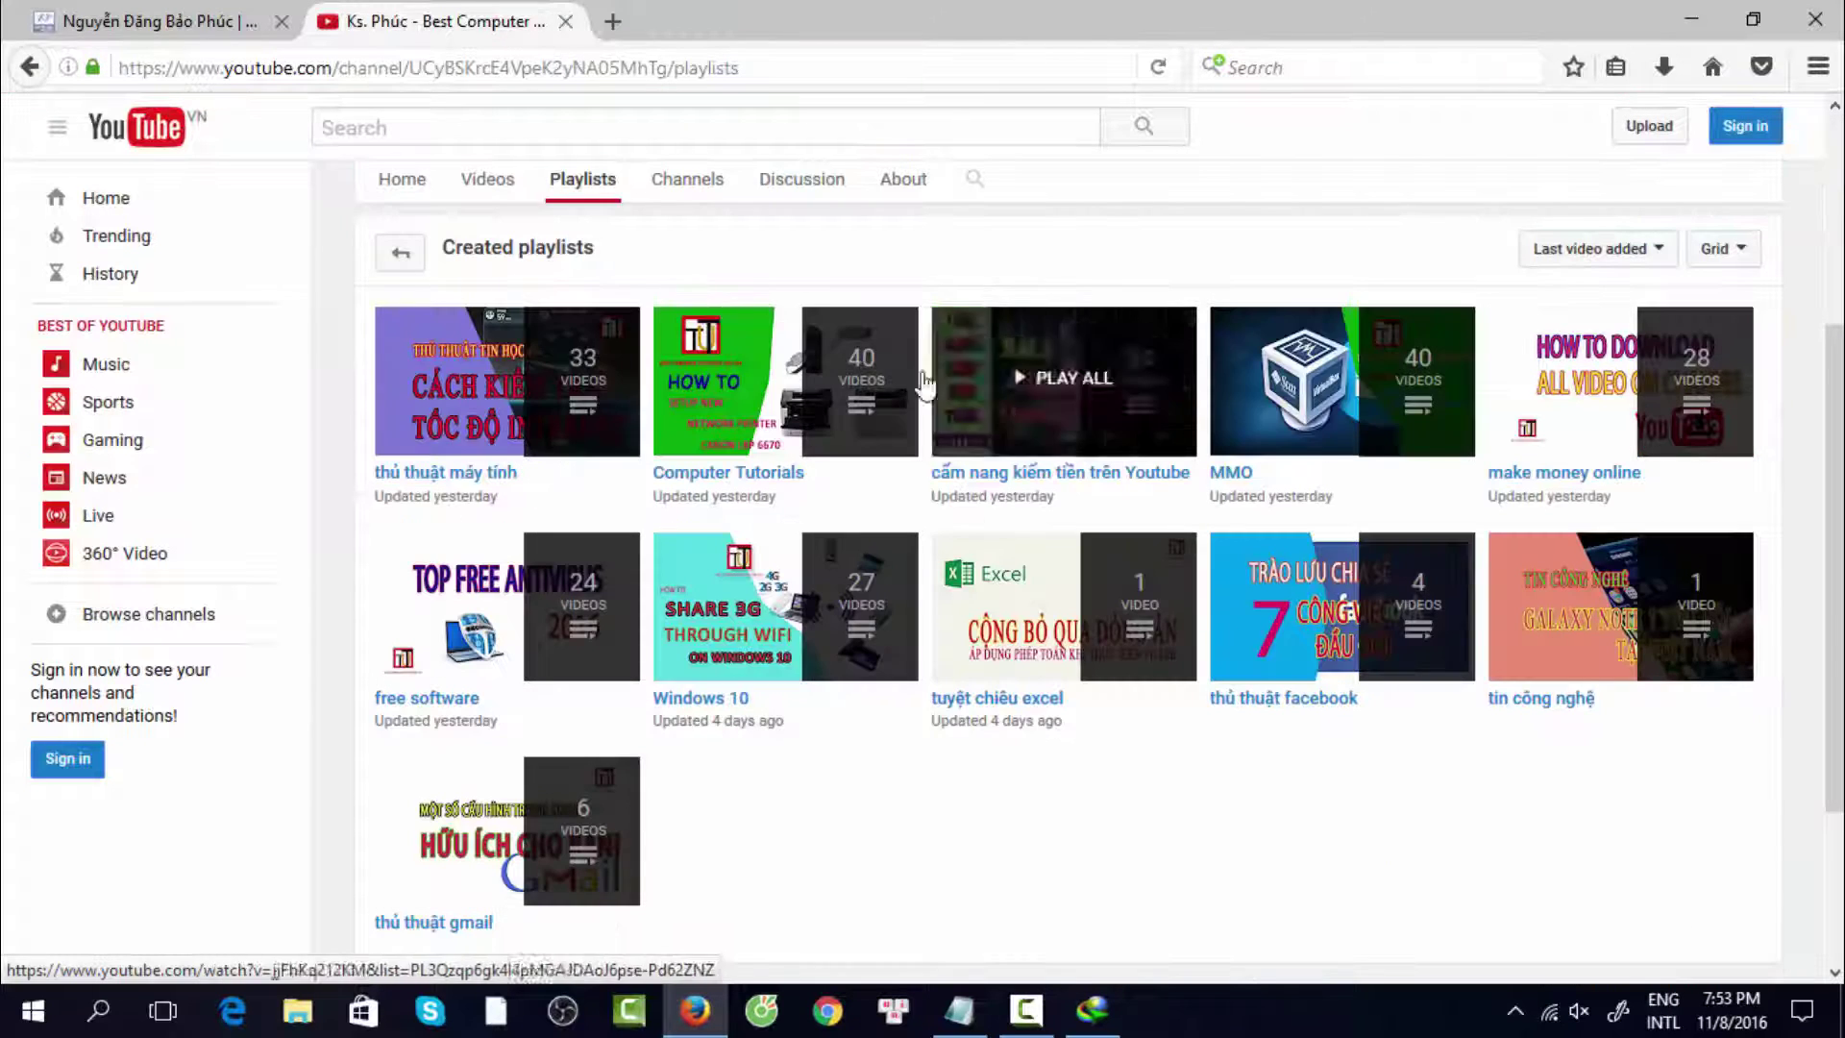
left_click(688, 478)
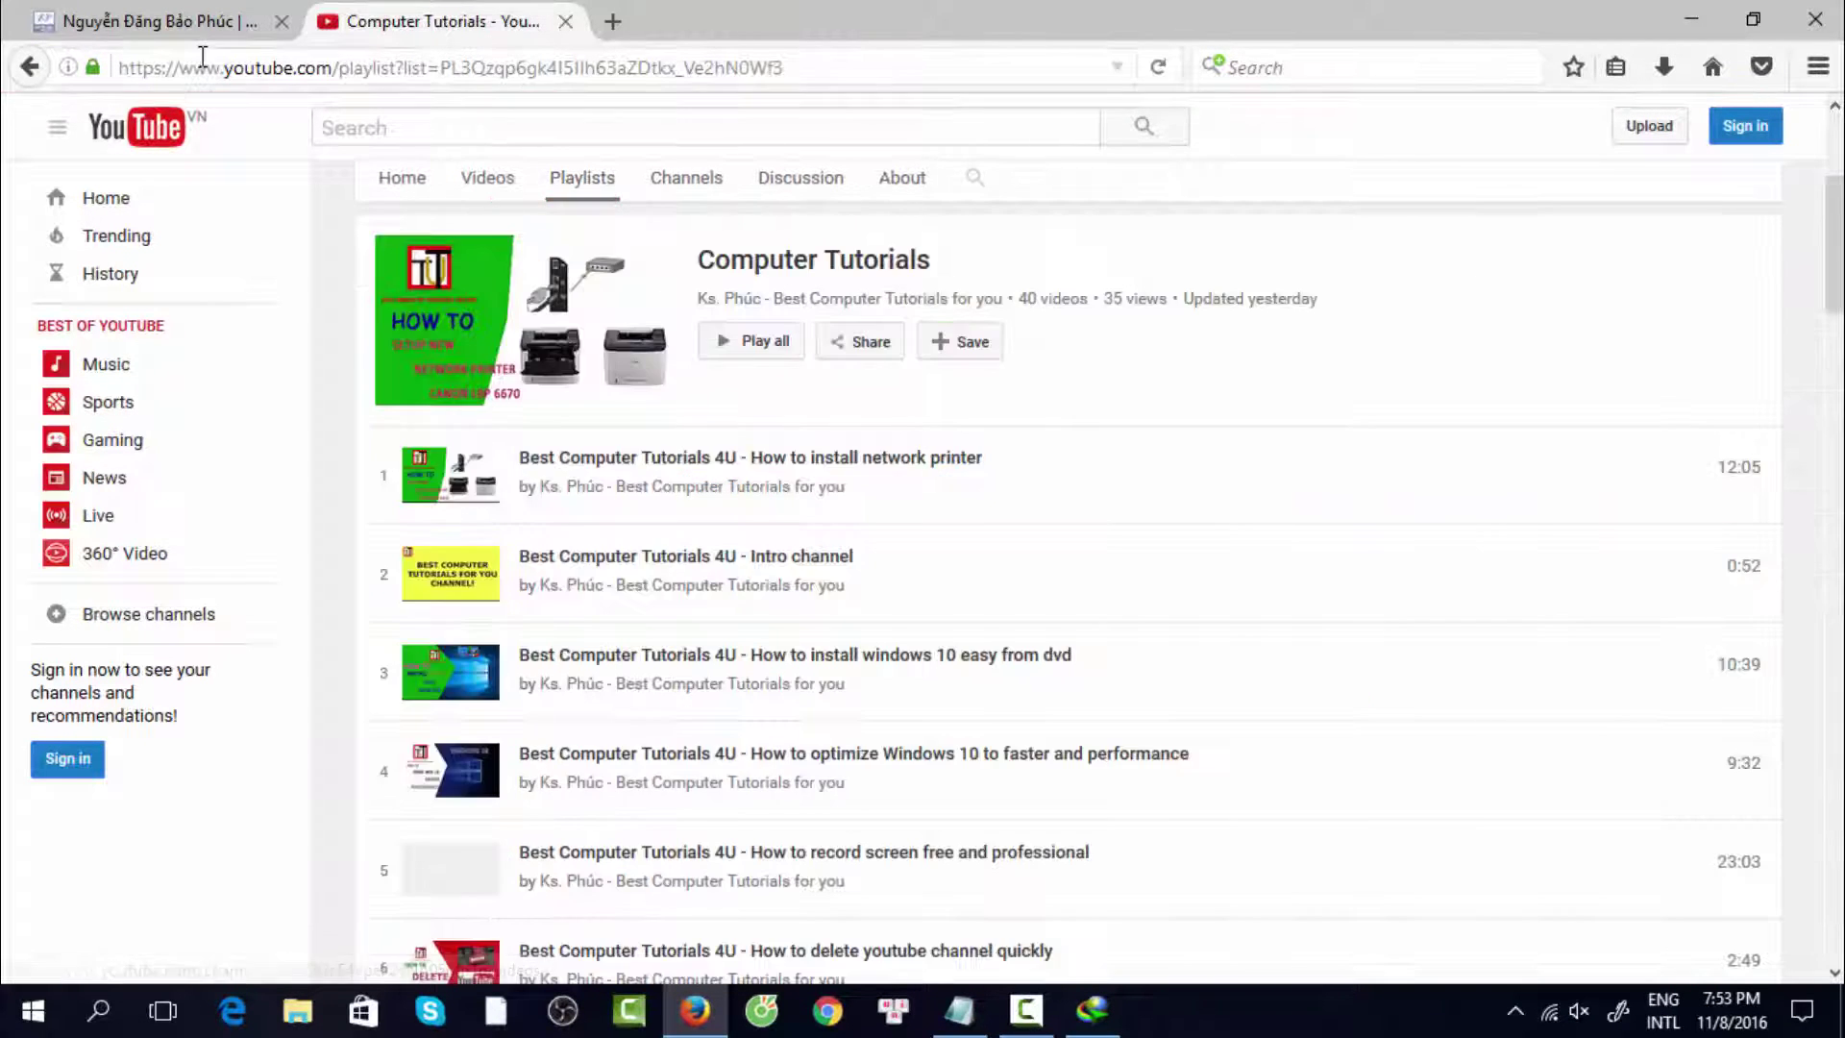
left_click(17, 75)
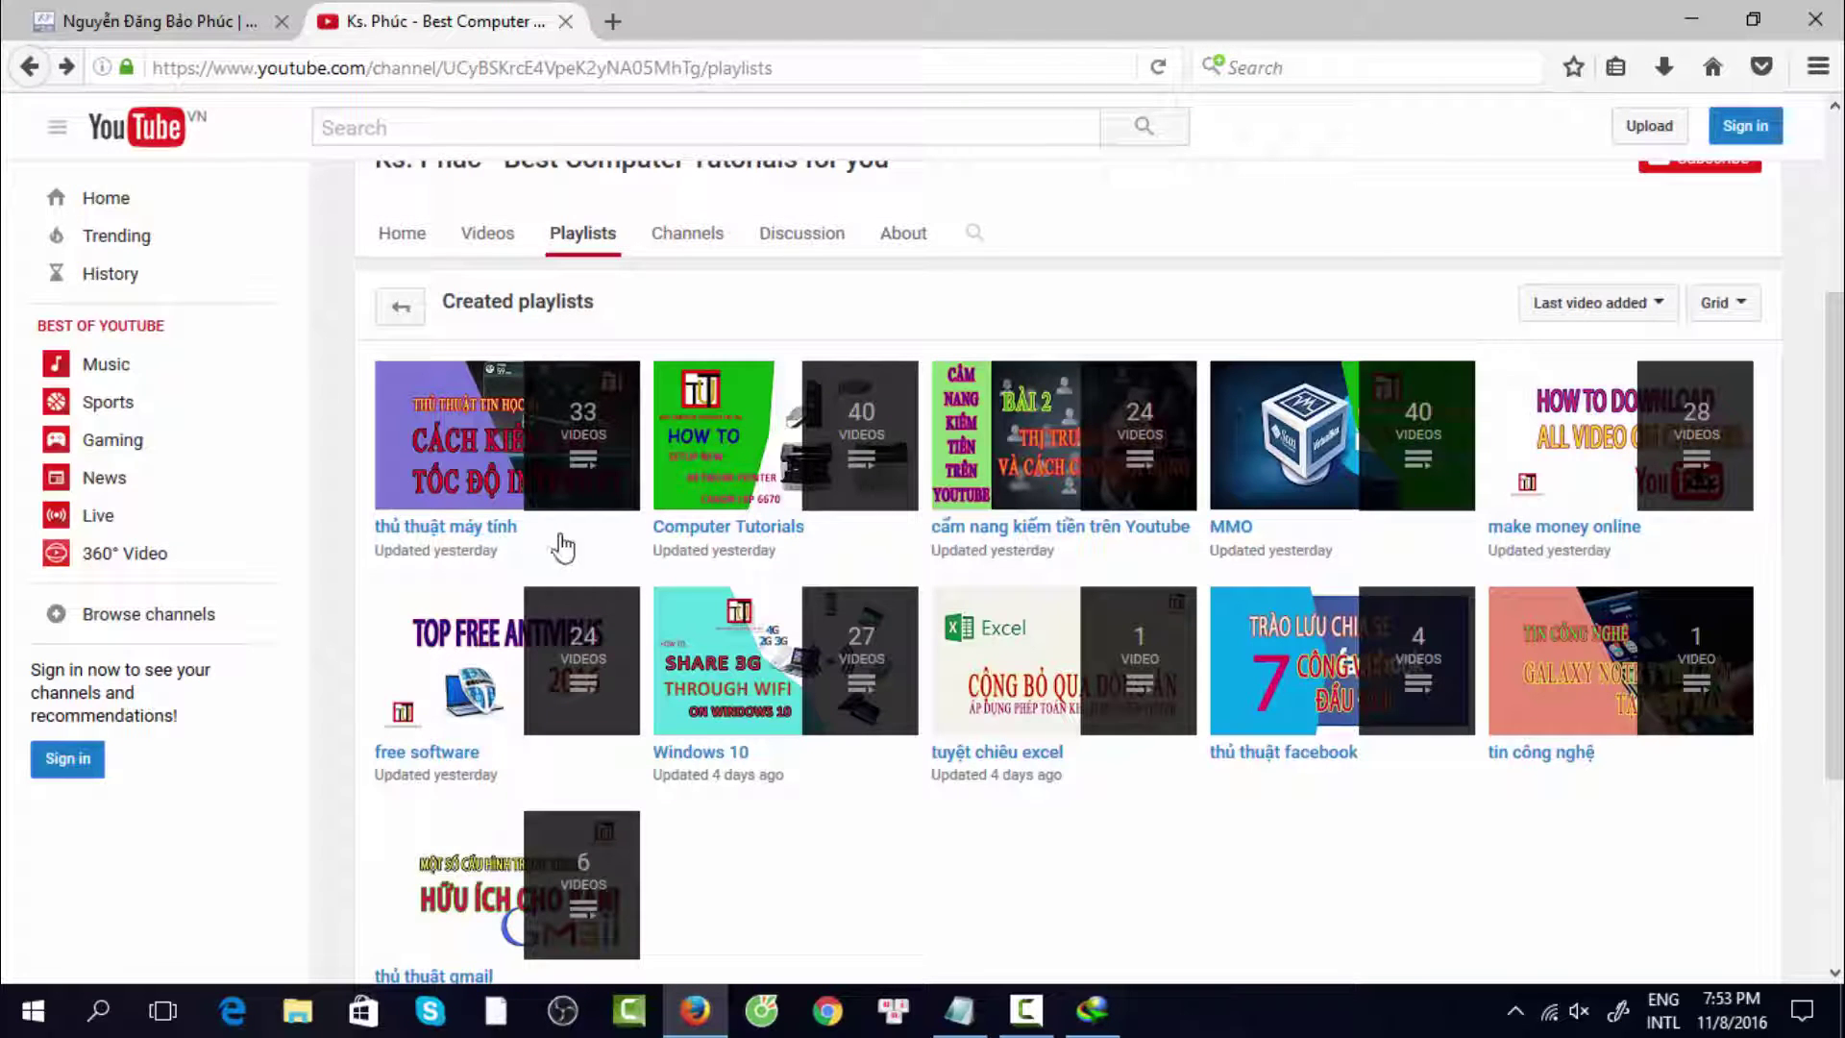
left_click(712, 535)
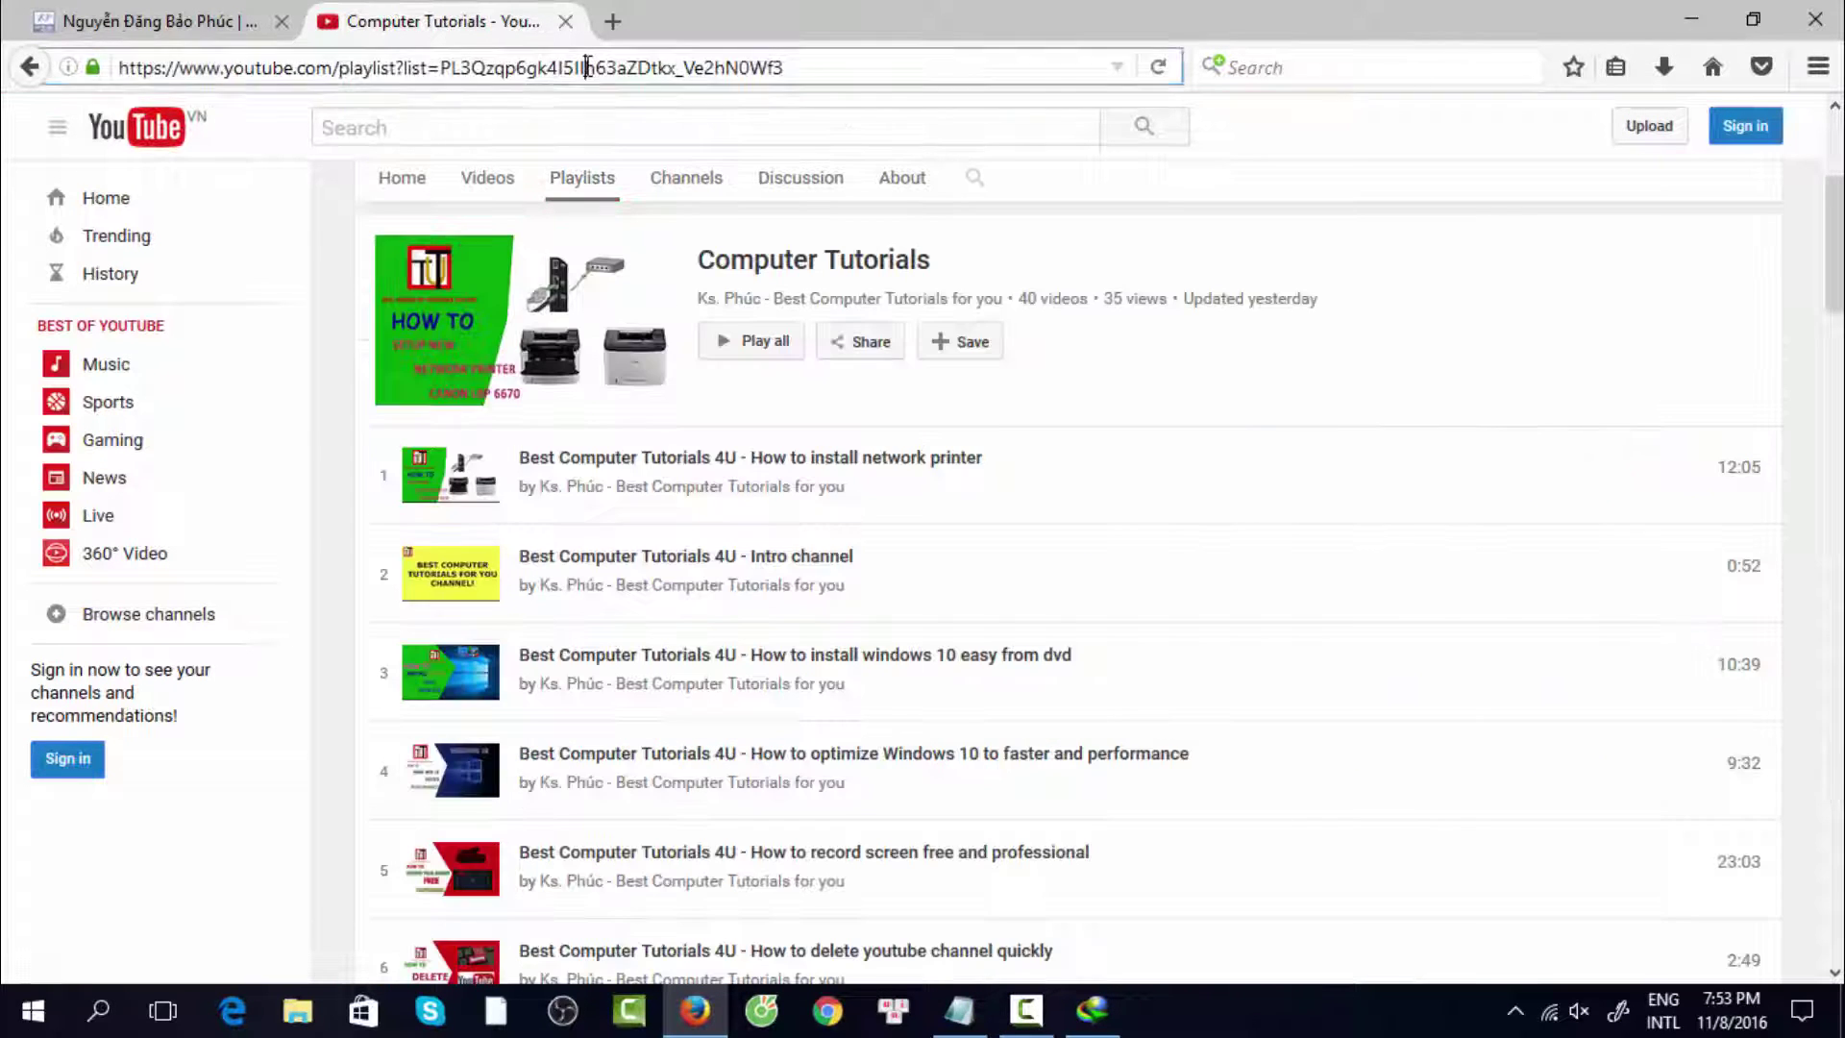
Select the full web address of the Computer Tutorials playlist.
left_click(541, 67)
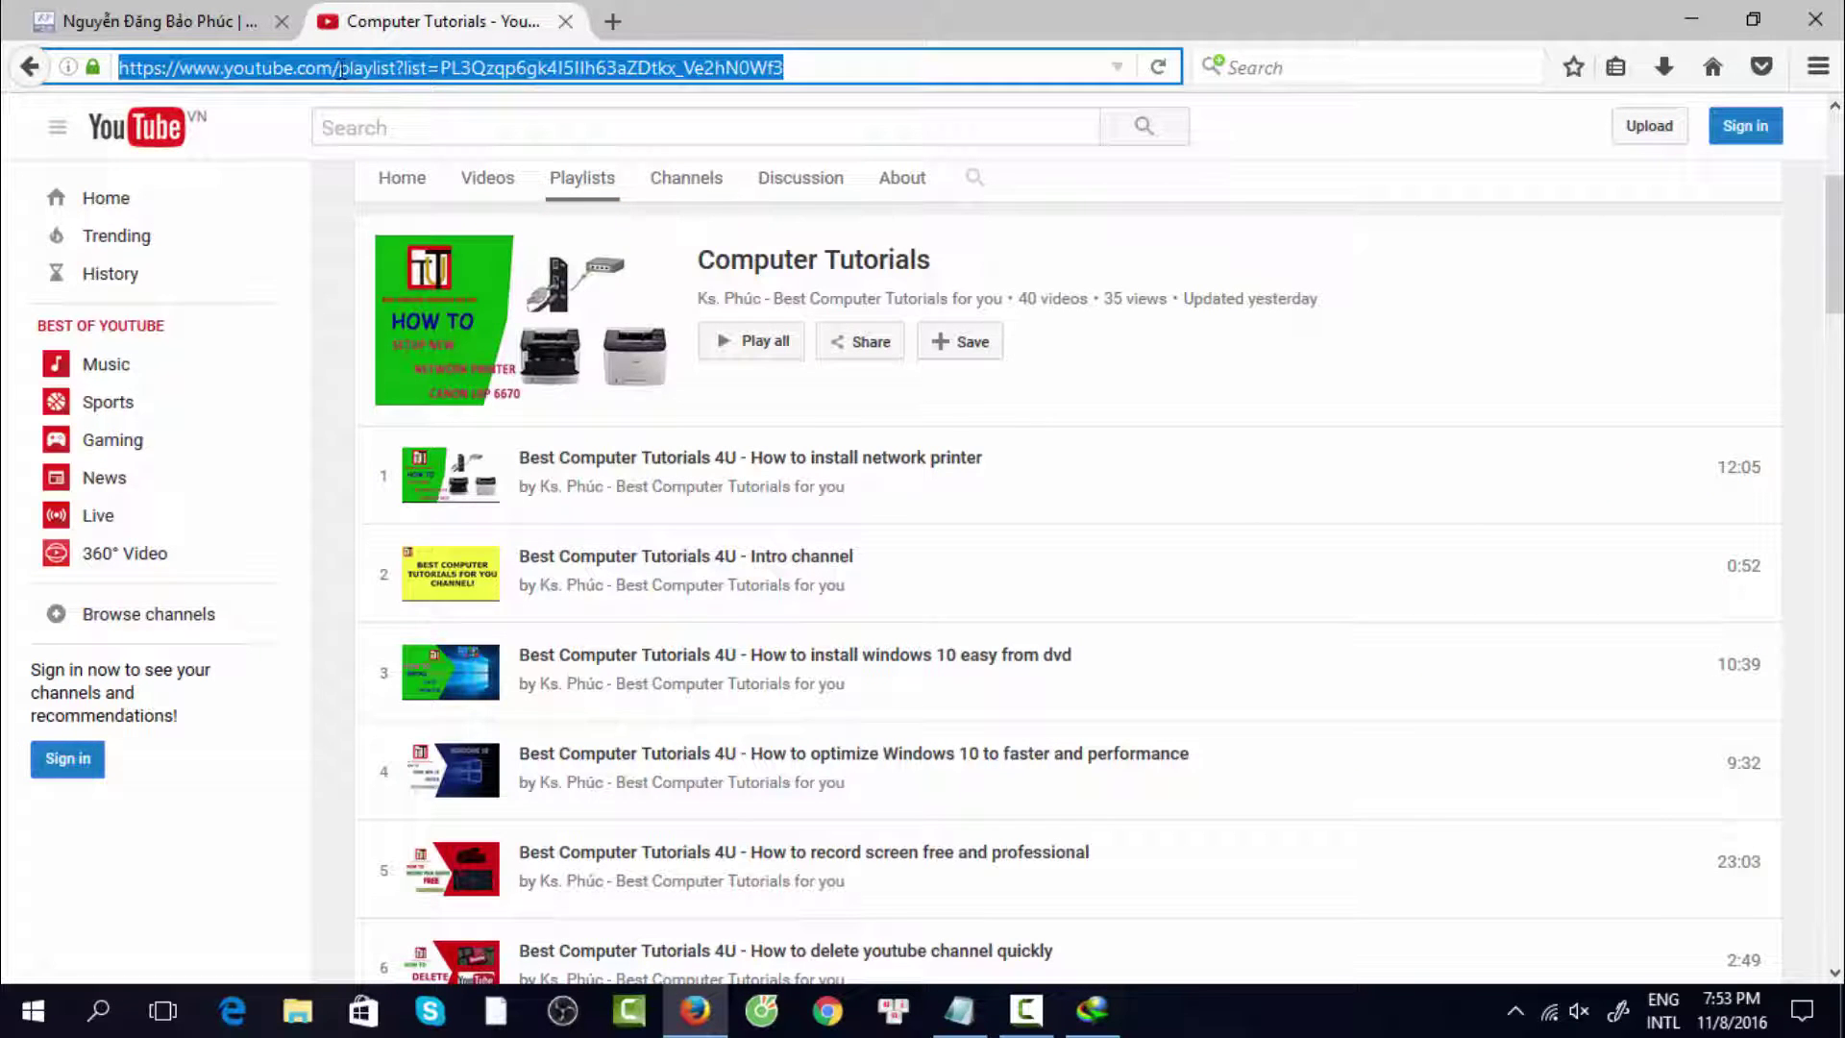
left_click_drag(386, 67, 433, 68)
left_click(655, 67)
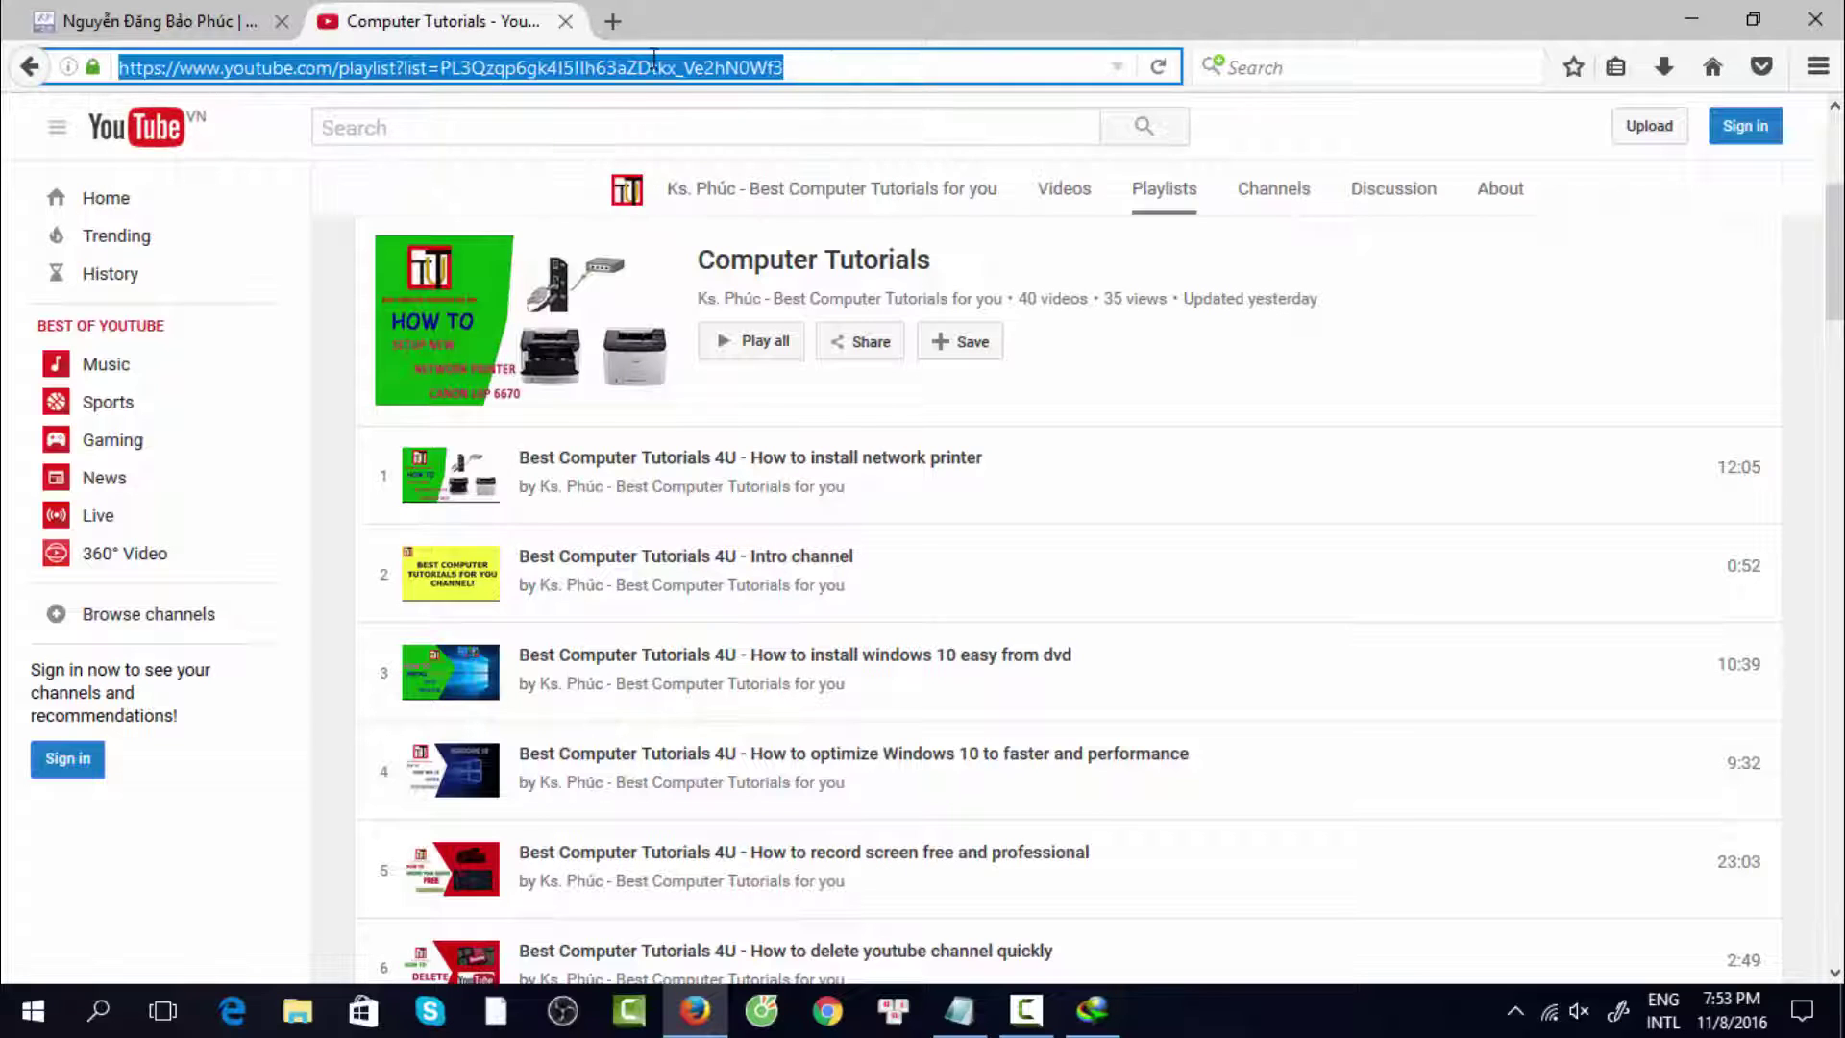
right_click(655, 67)
left_click(716, 145)
left_click(612, 21)
left_click(959, 1009)
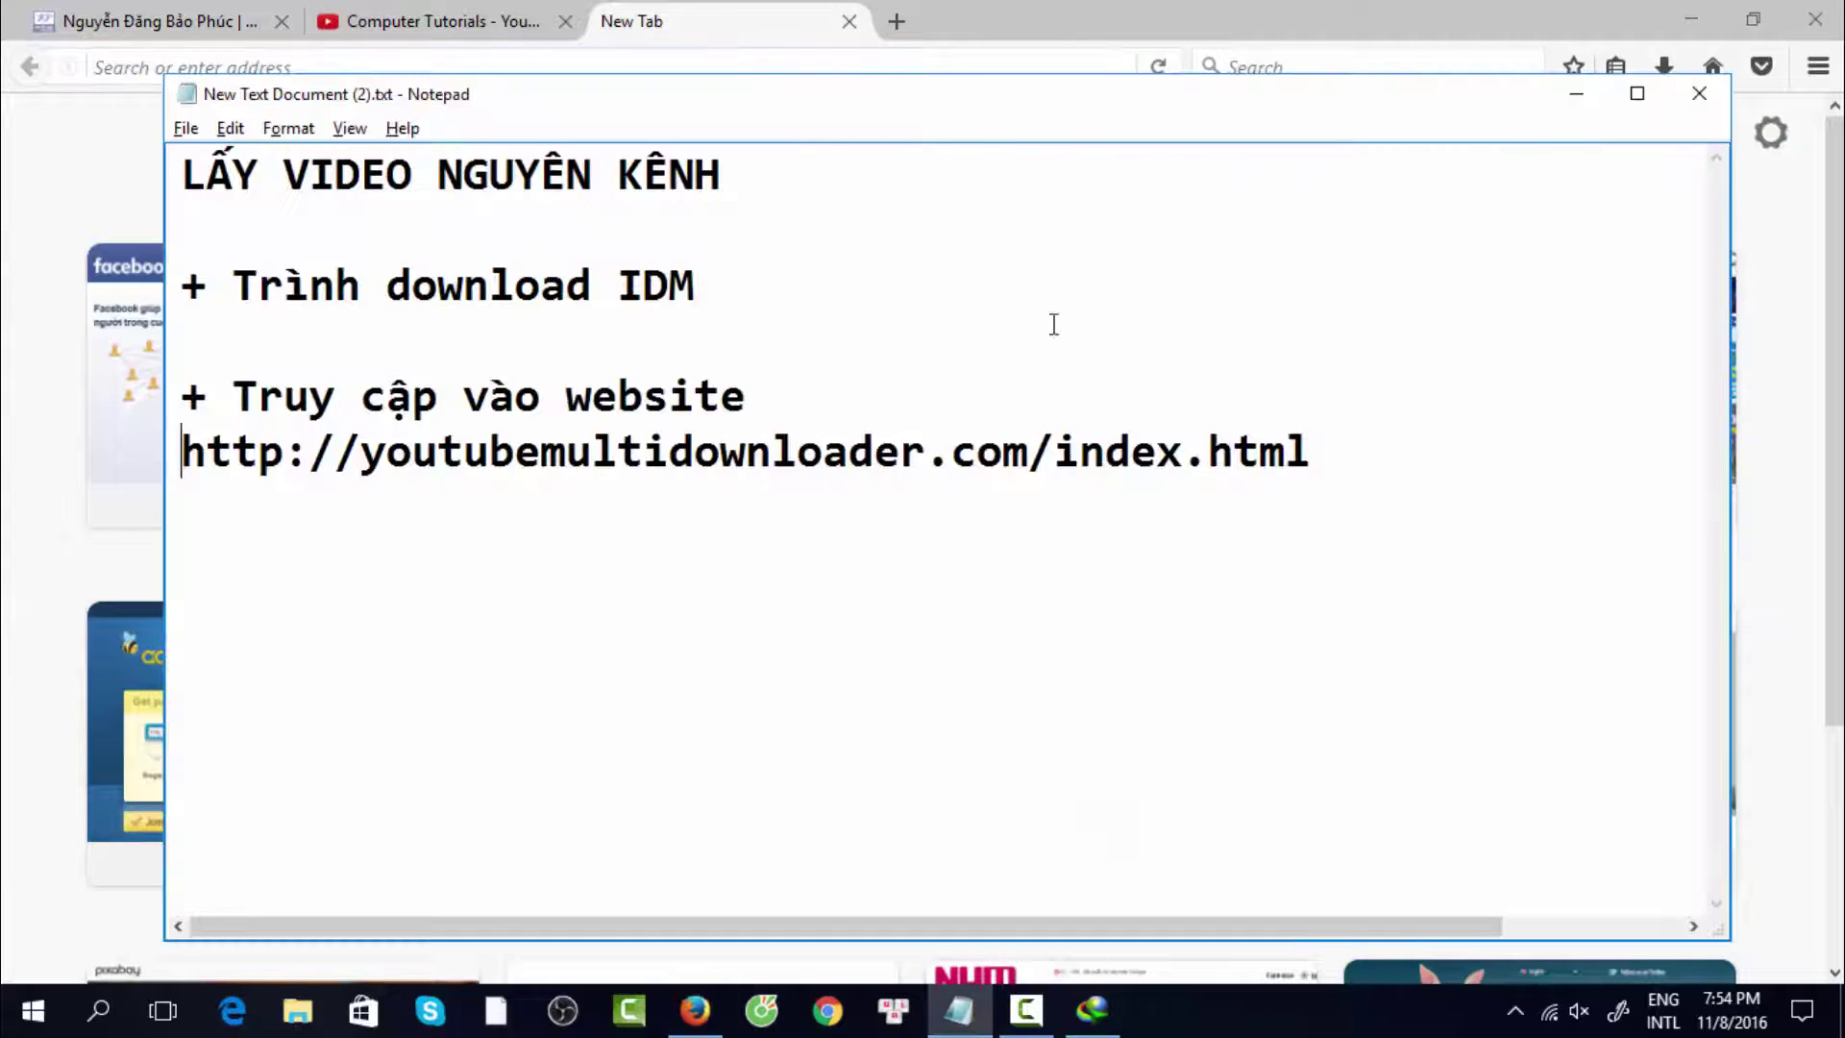
left_click_drag(1345, 450, 144, 456)
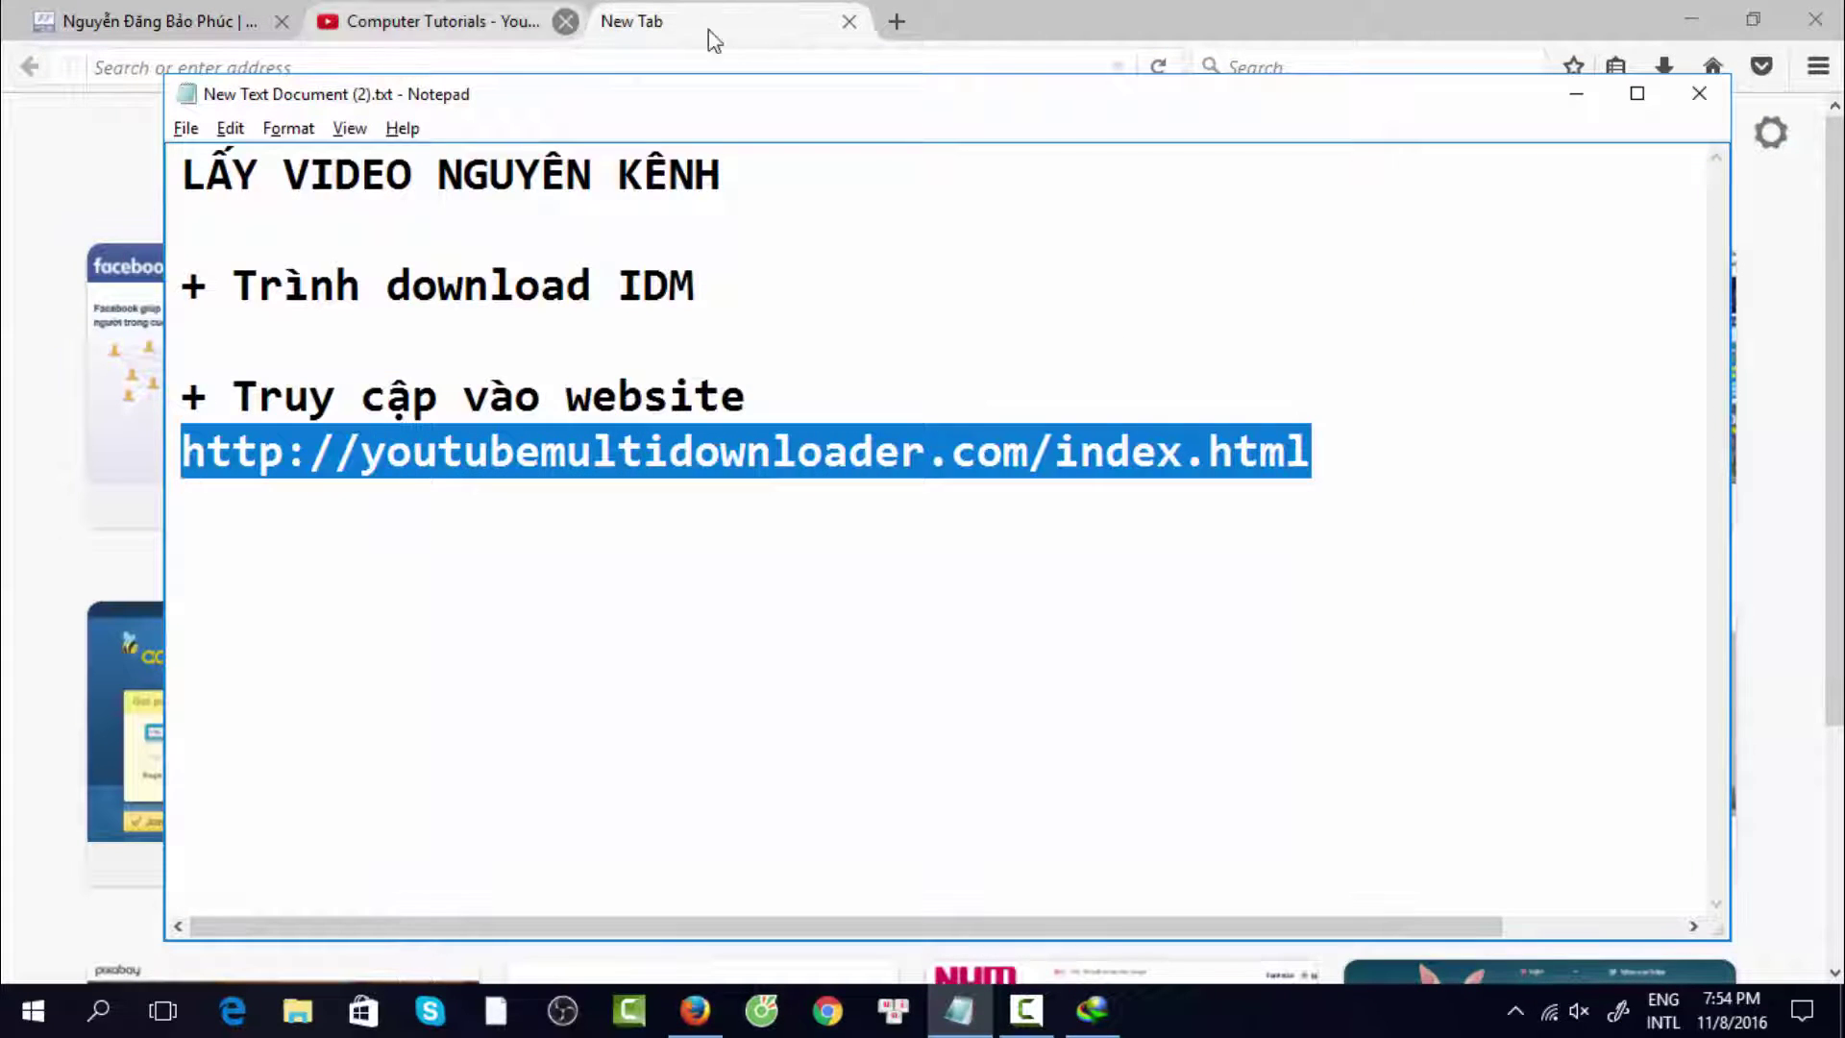
left_click(705, 62)
key("ctrl+v")
key("Return")
Copy the Computer Tutorials playlist's web address from its YouTube page and return to the Youtube Multi Downloader page.
left_click(428, 21)
right_click(694, 68)
left_click(744, 146)
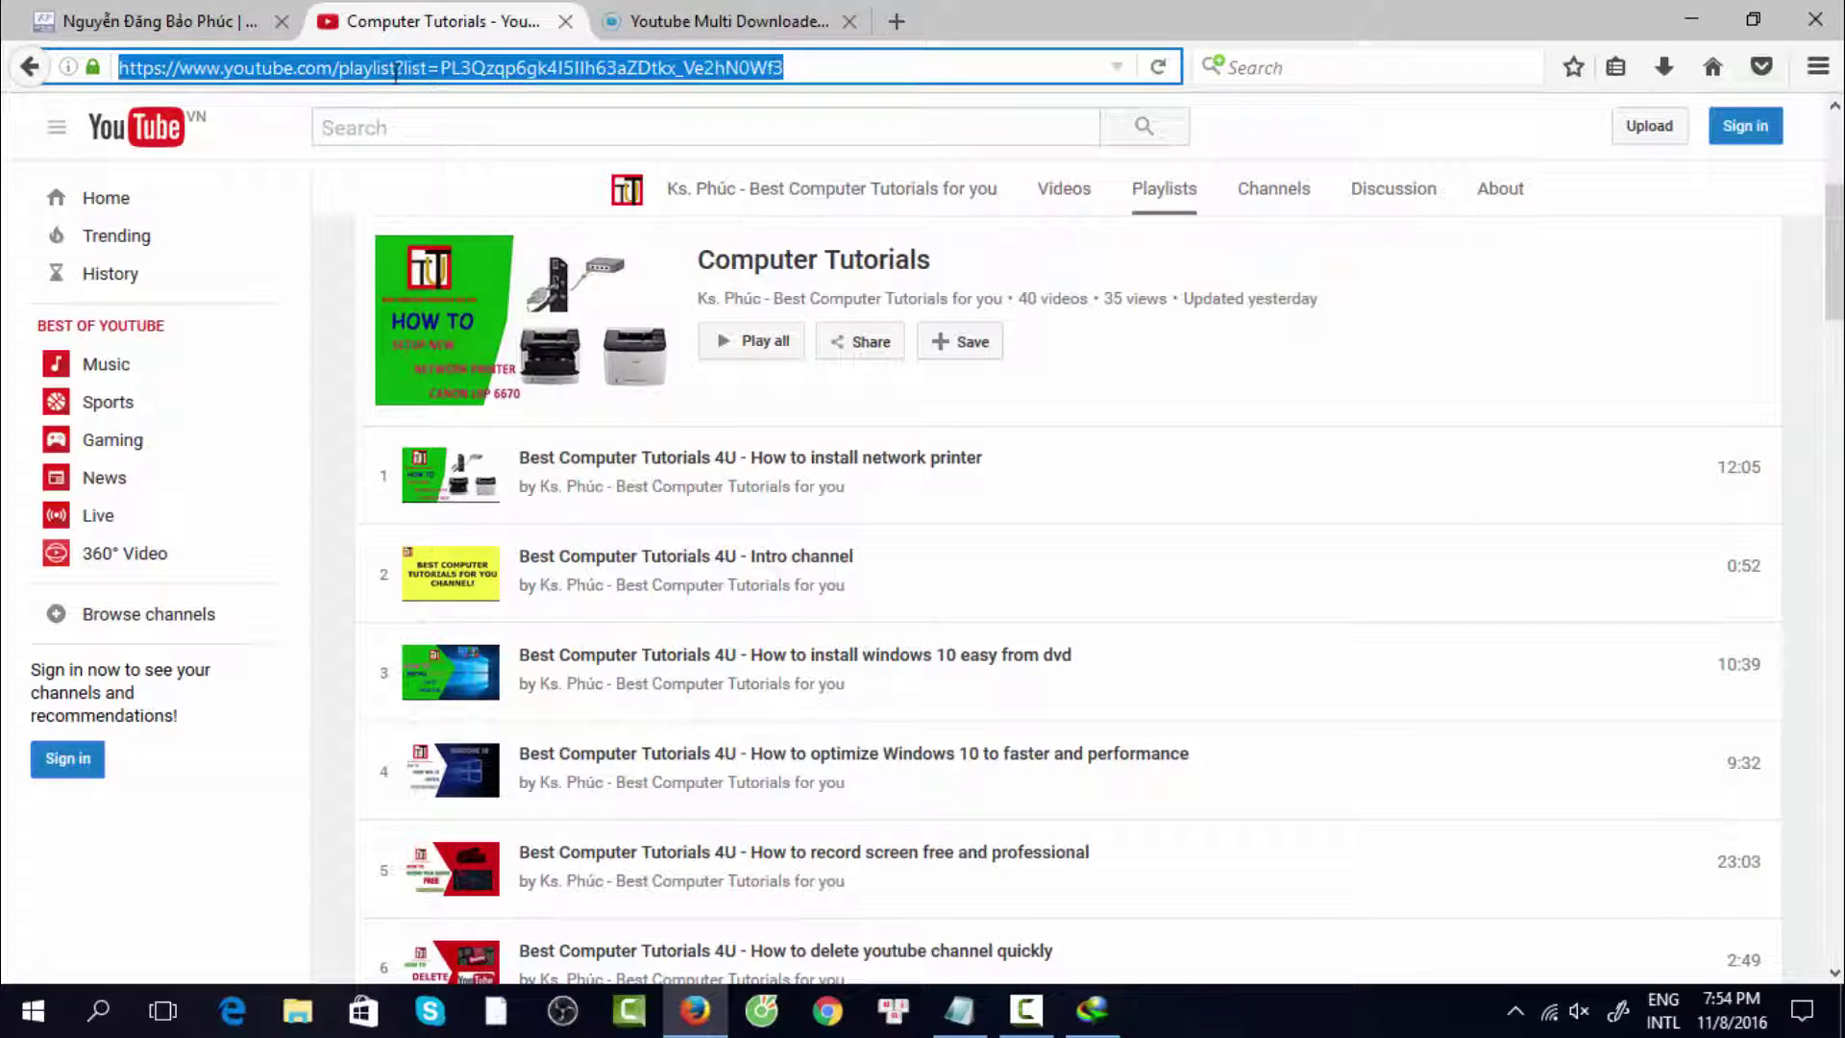
left_click(625, 21)
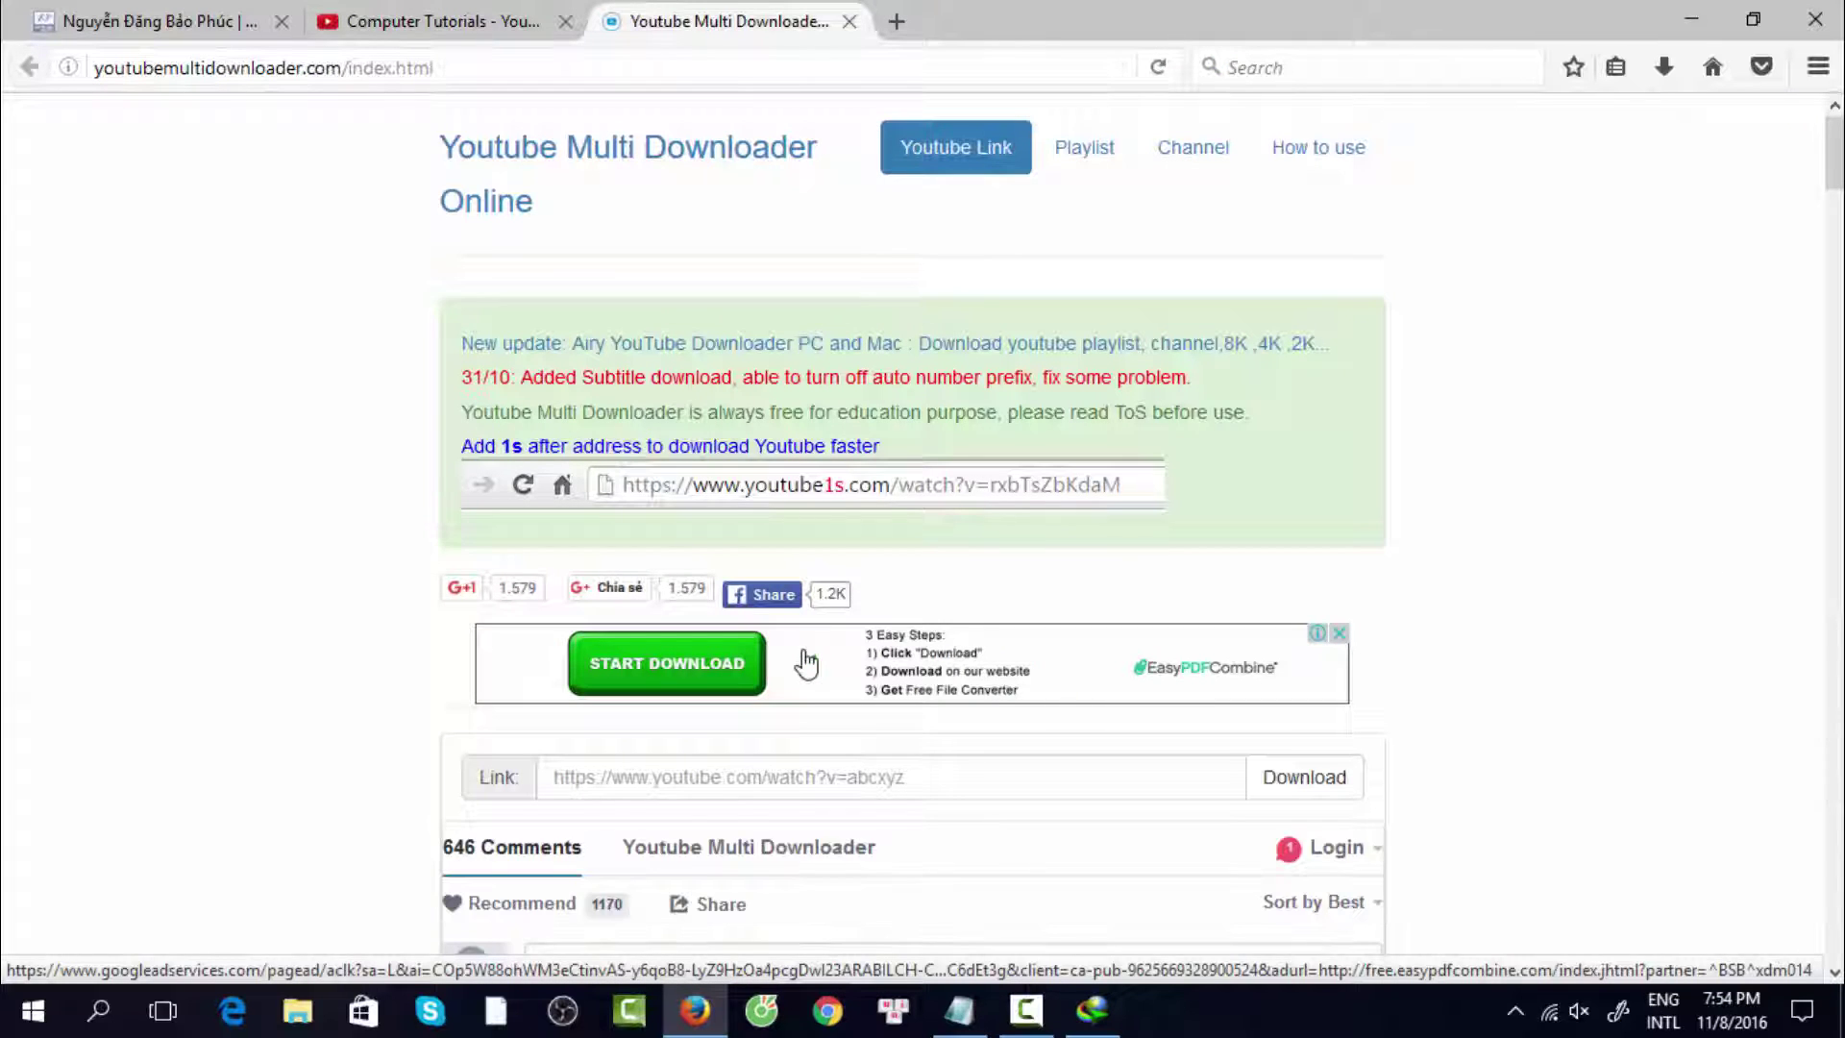
Open the site's Playlist downloader and paste the copied address as the playlist link.
scroll(678, 721, "down", 3)
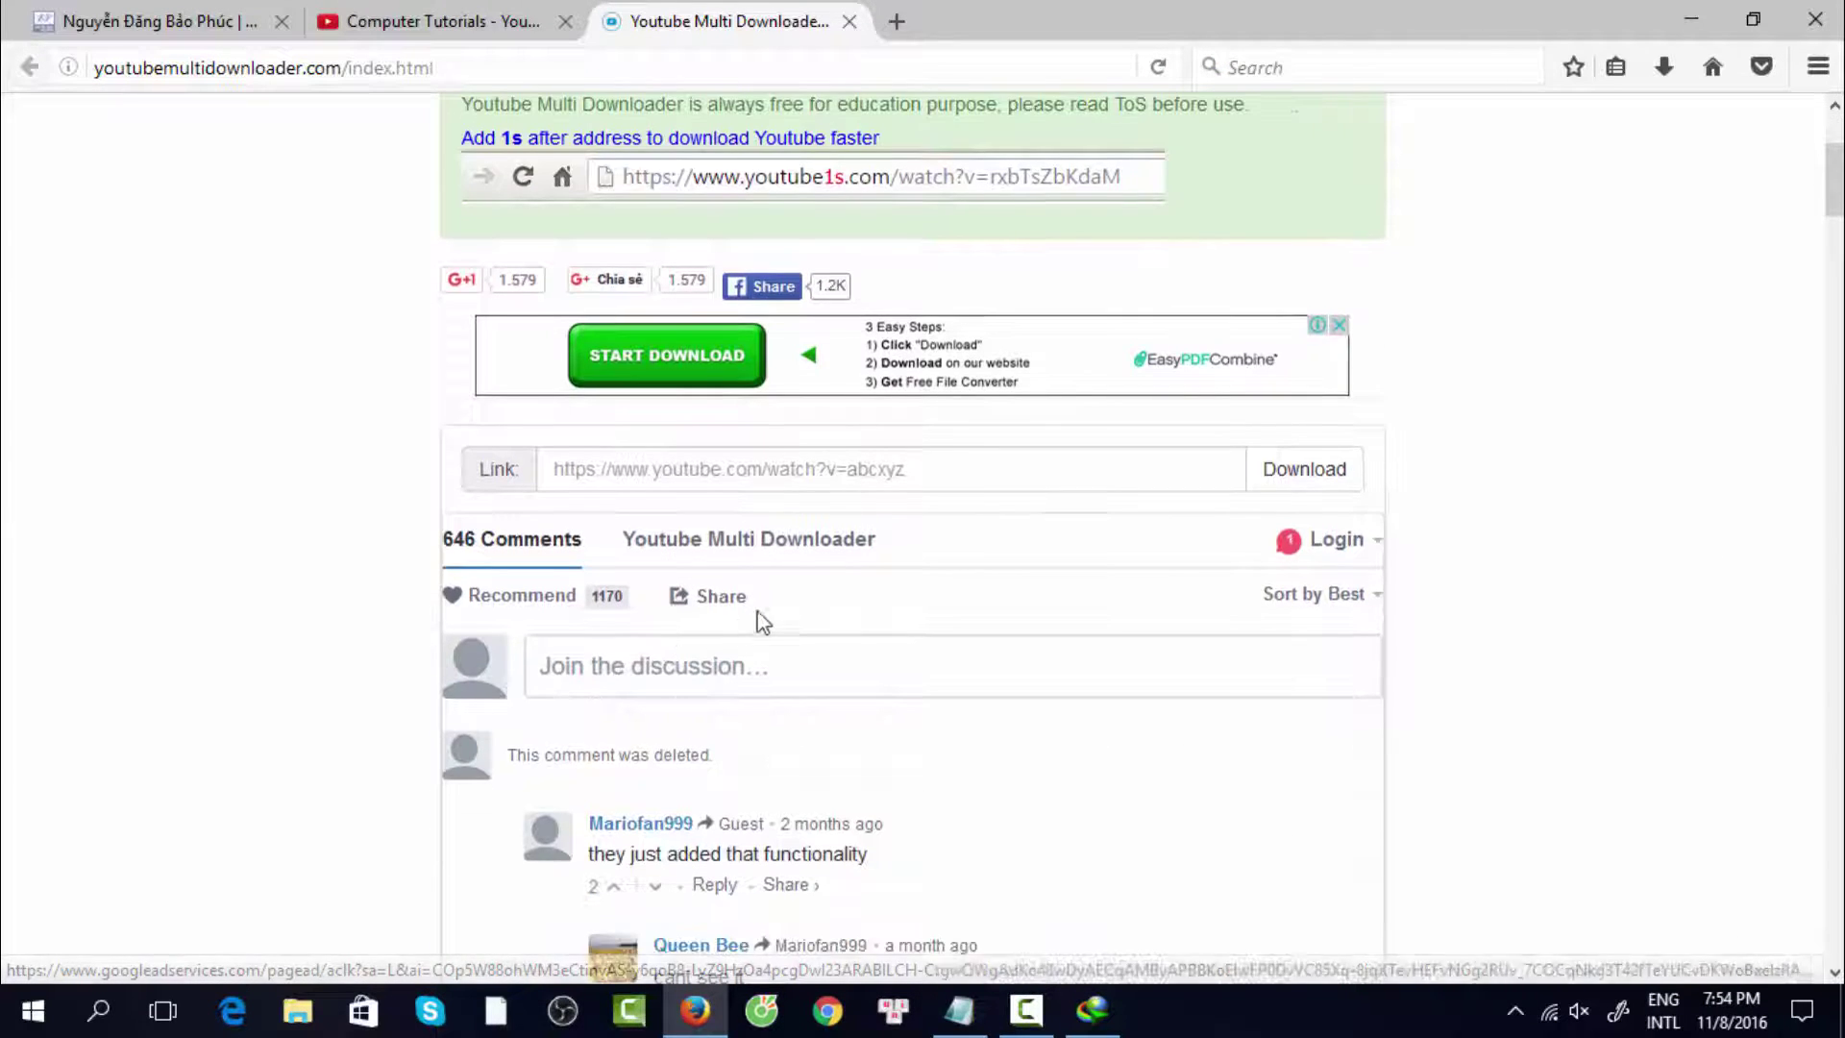
scroll(672, 445, "up", 3)
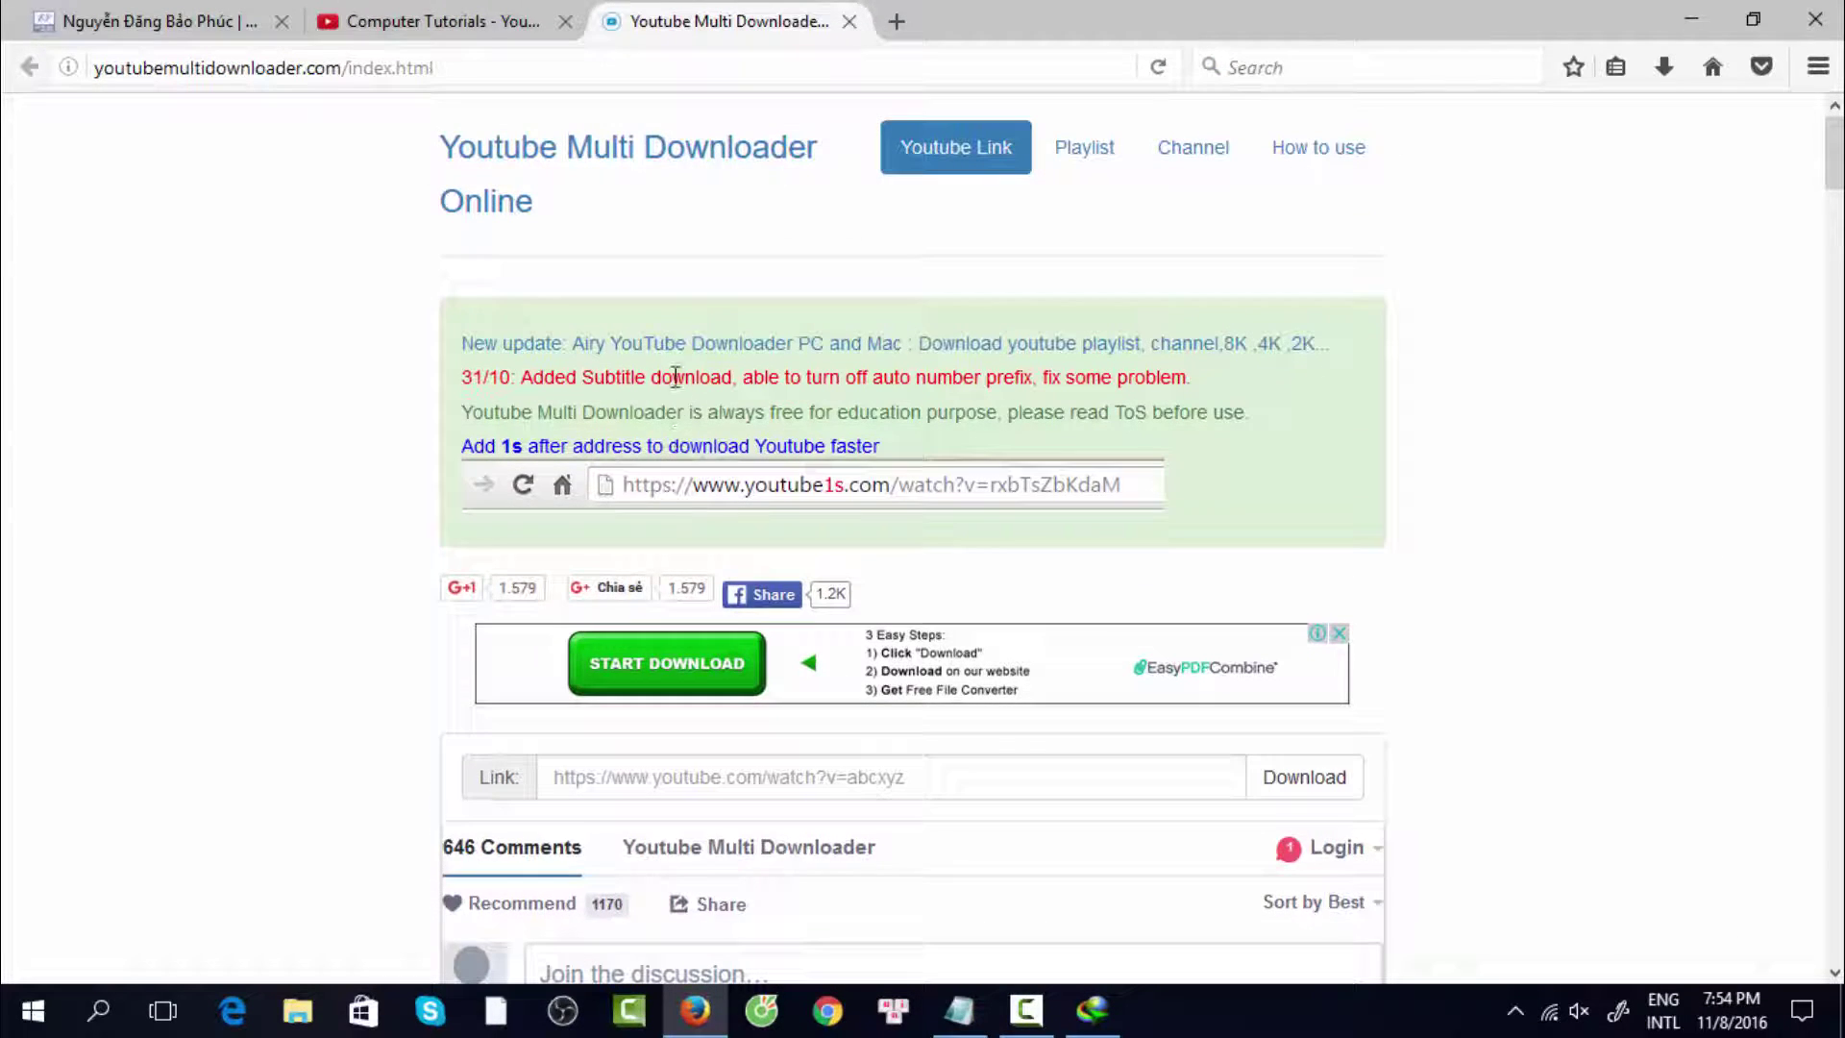
left_click(1095, 156)
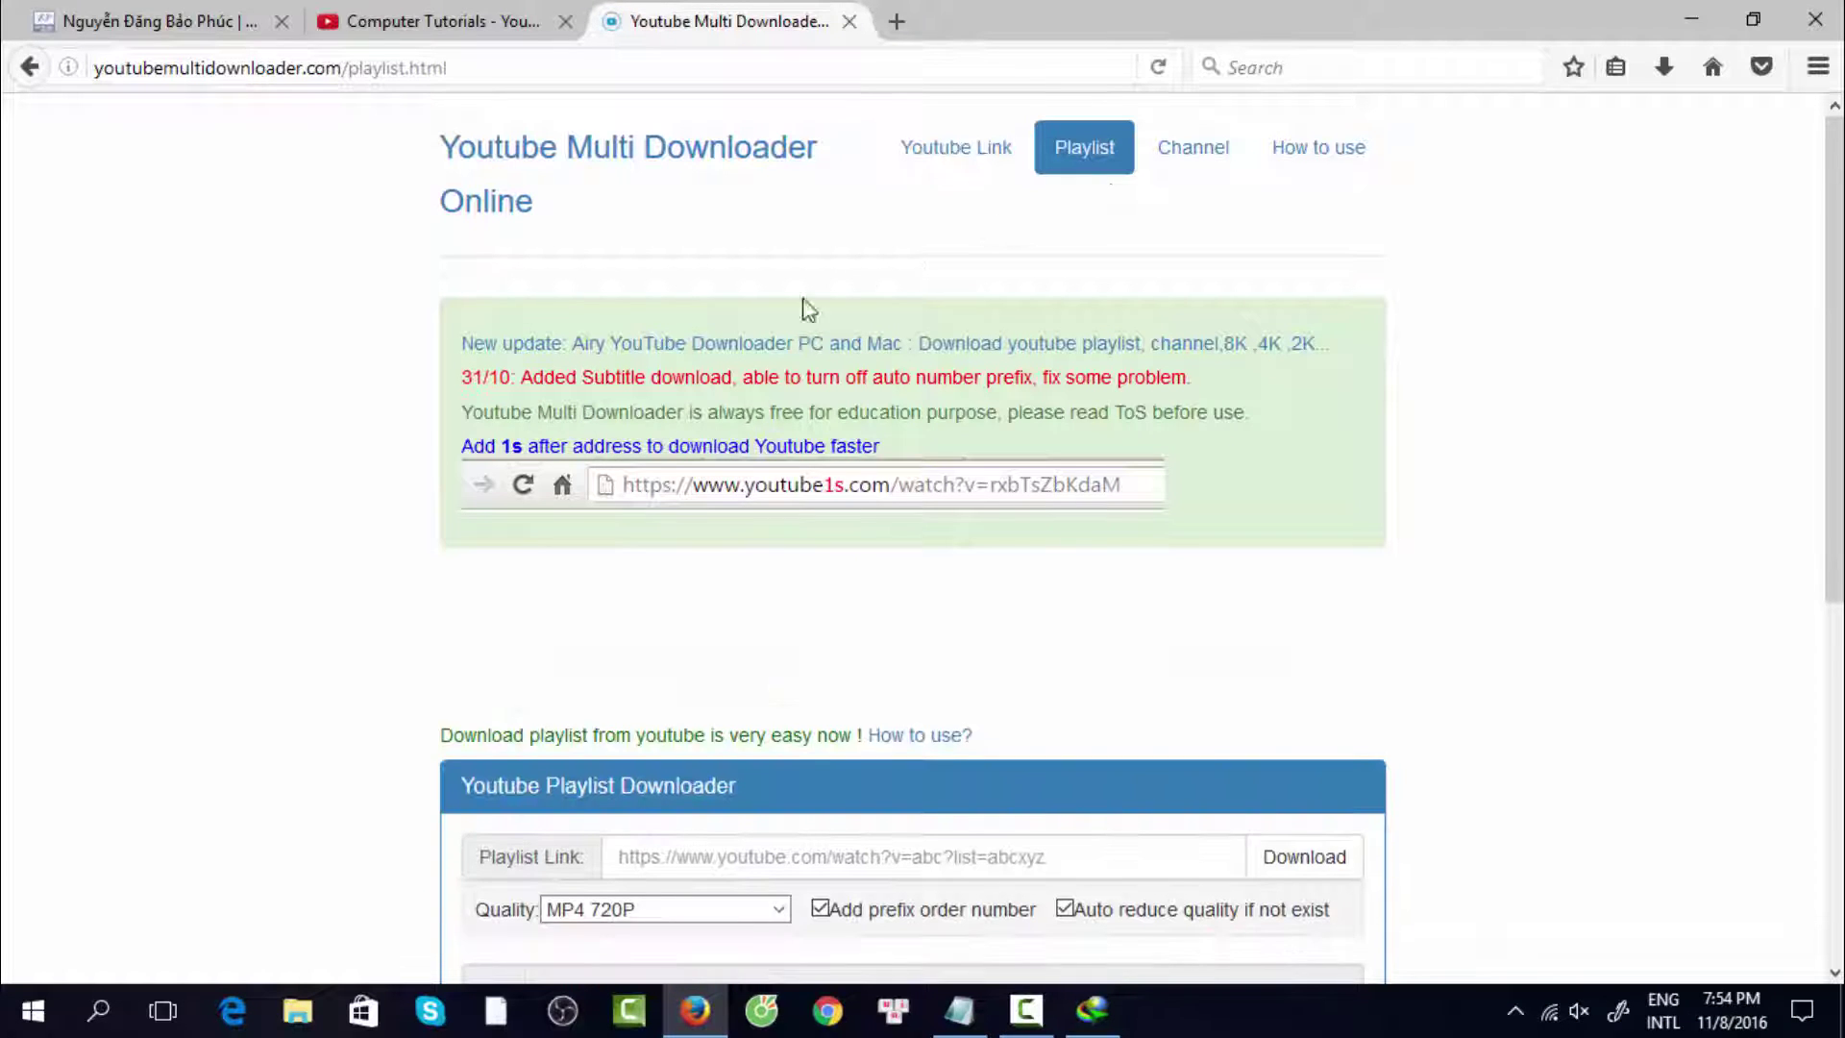
scroll(676, 774, "down", 3)
left_click(717, 565)
key("ctrl+v")
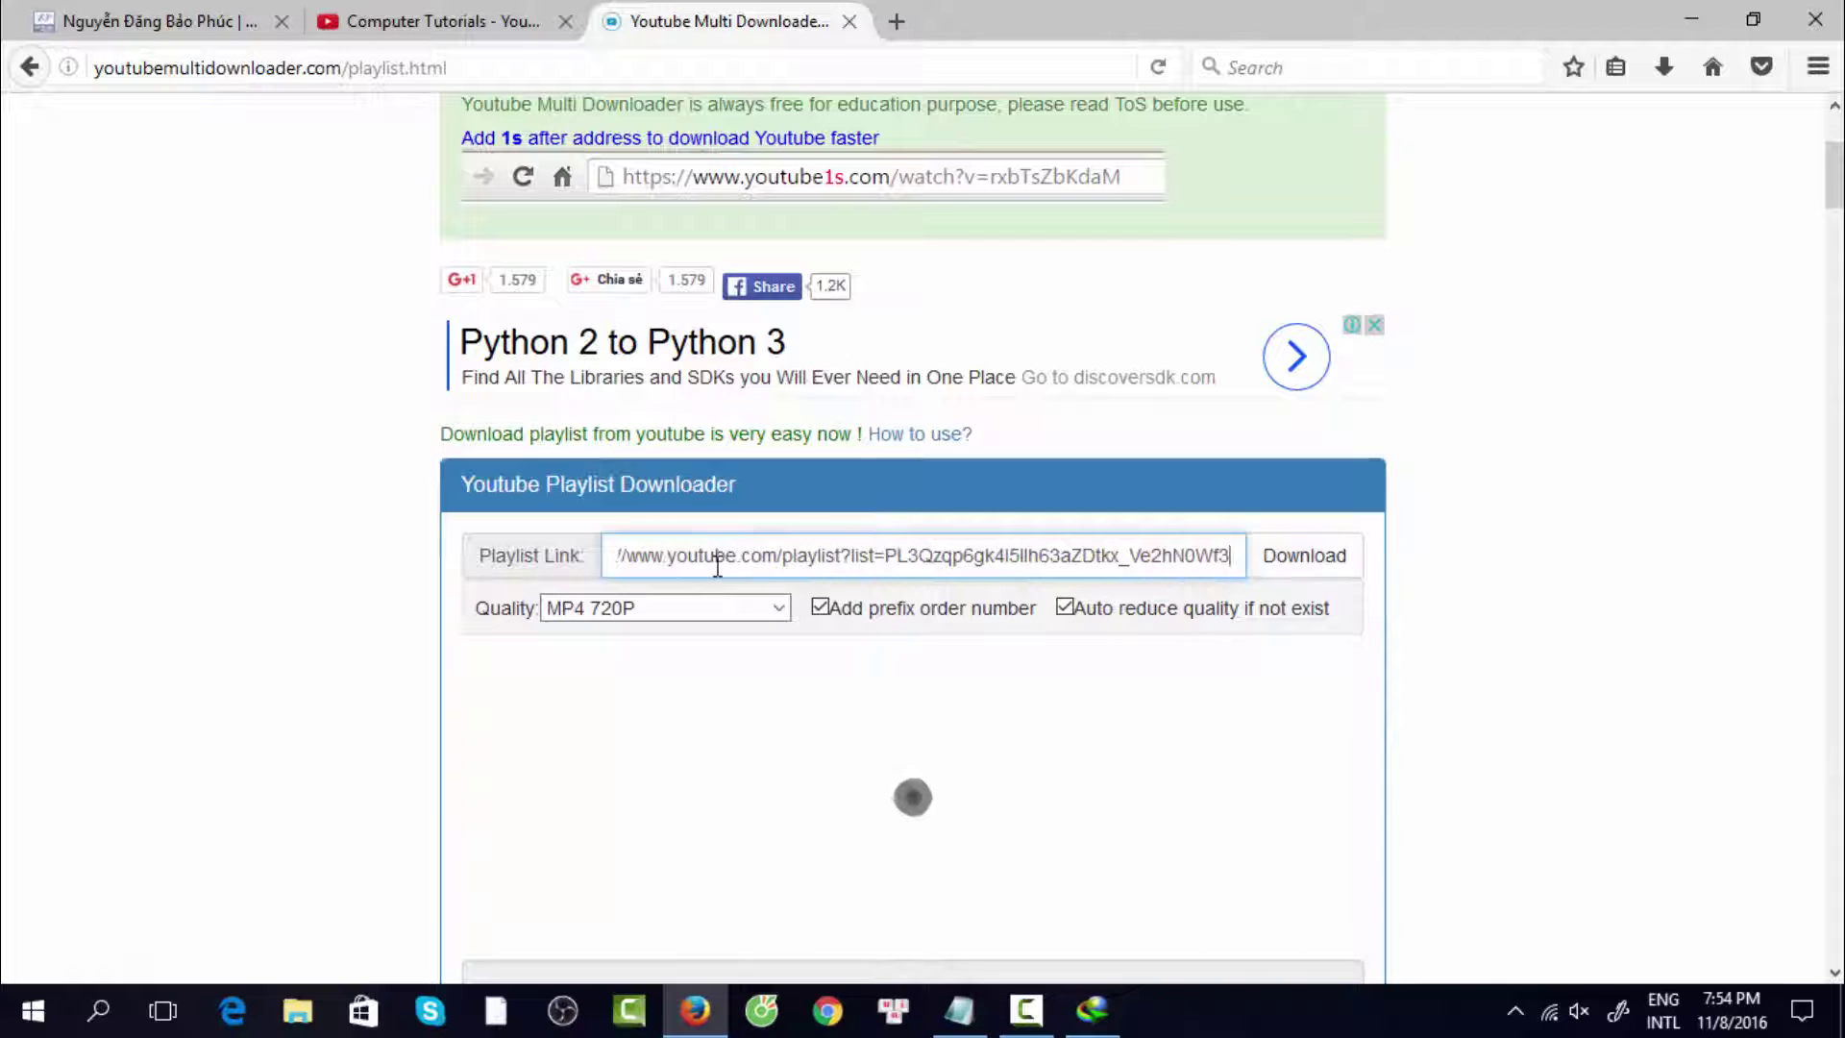
Examine the generated download links and the list of playlist videos down to its last entry.
scroll(709, 698, "down", 6)
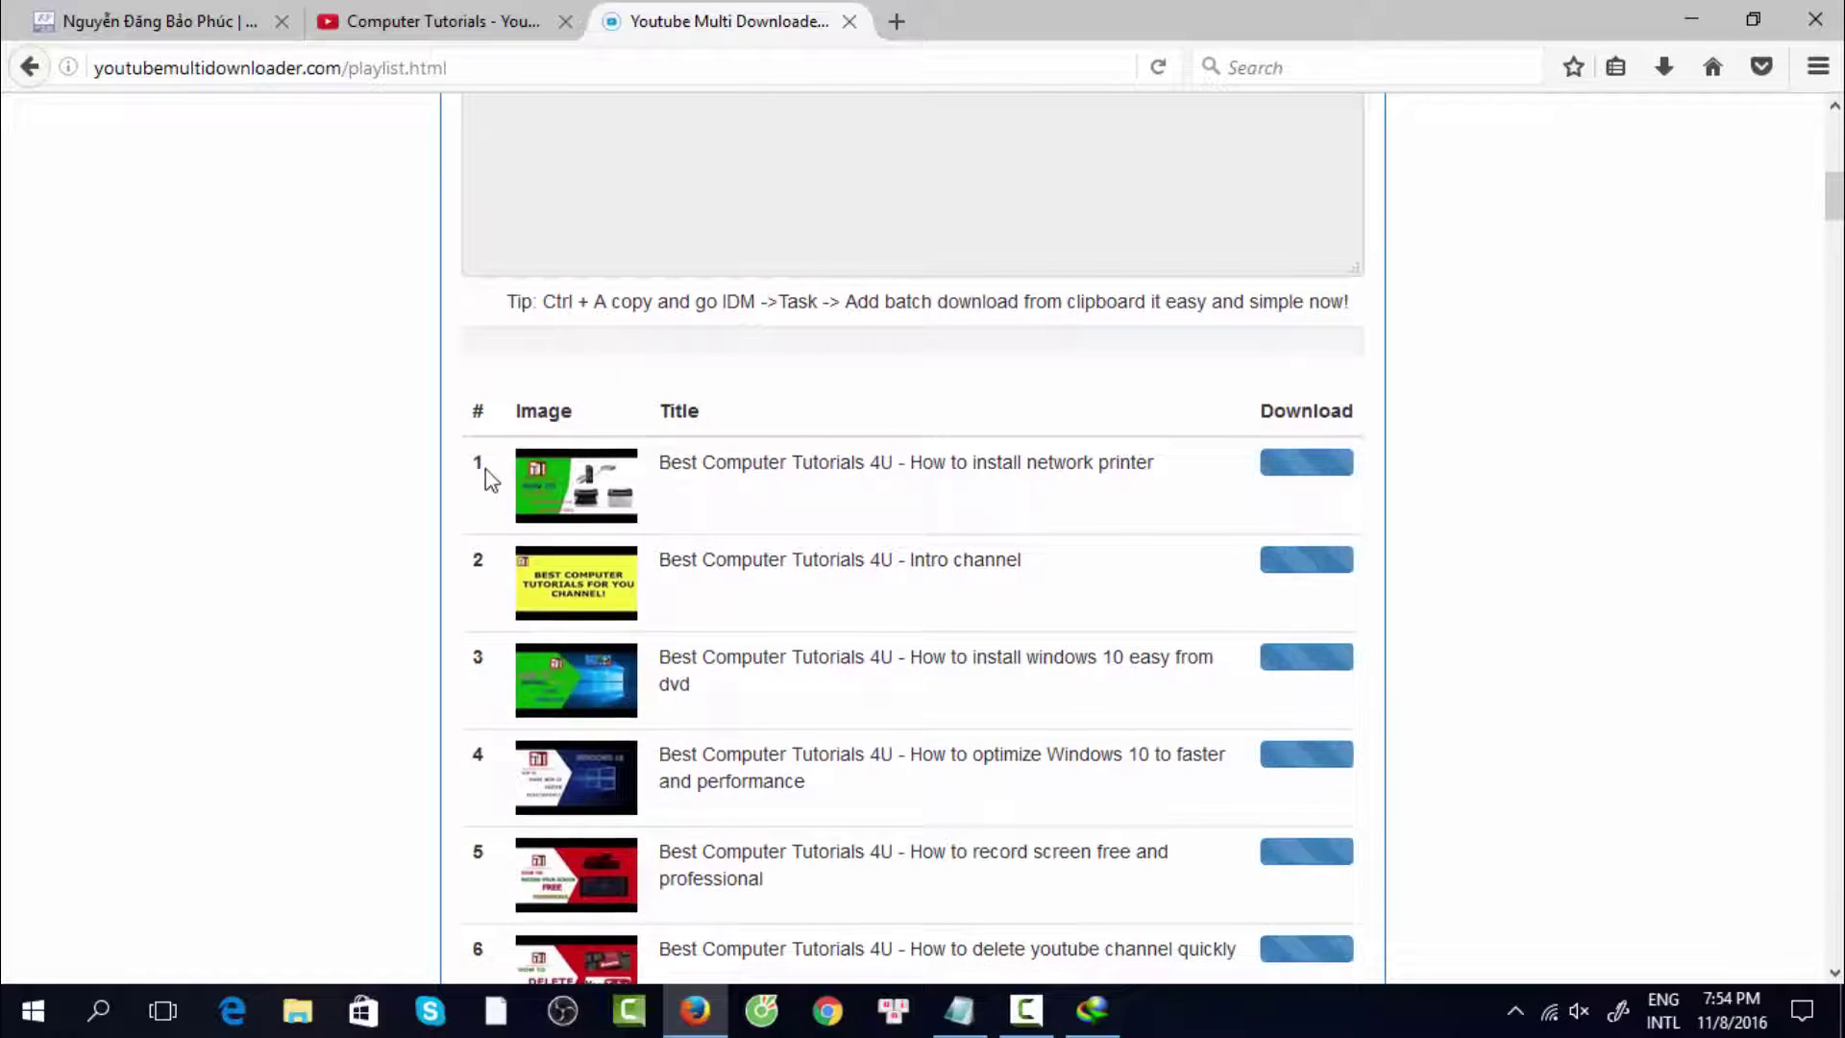
scroll(577, 471, "up", 5)
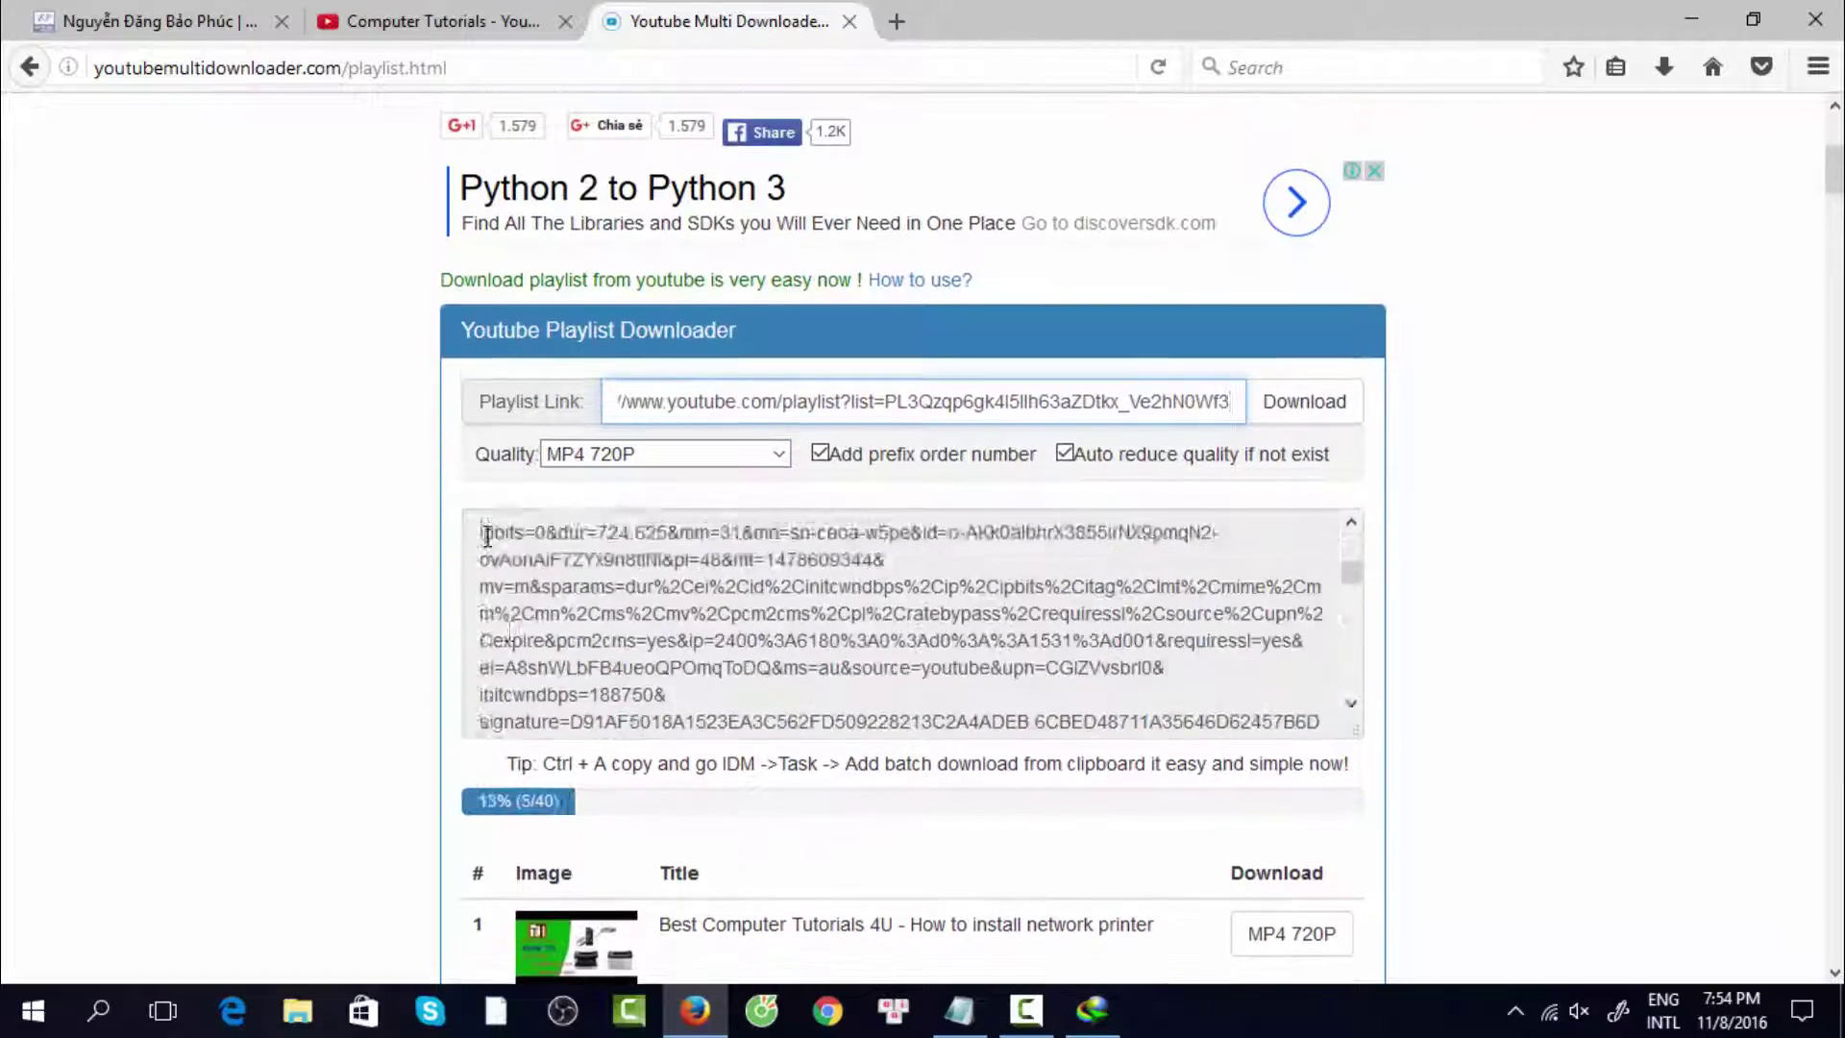
scroll(954, 410, "down", 6)
scroll(736, 499, "down", 20)
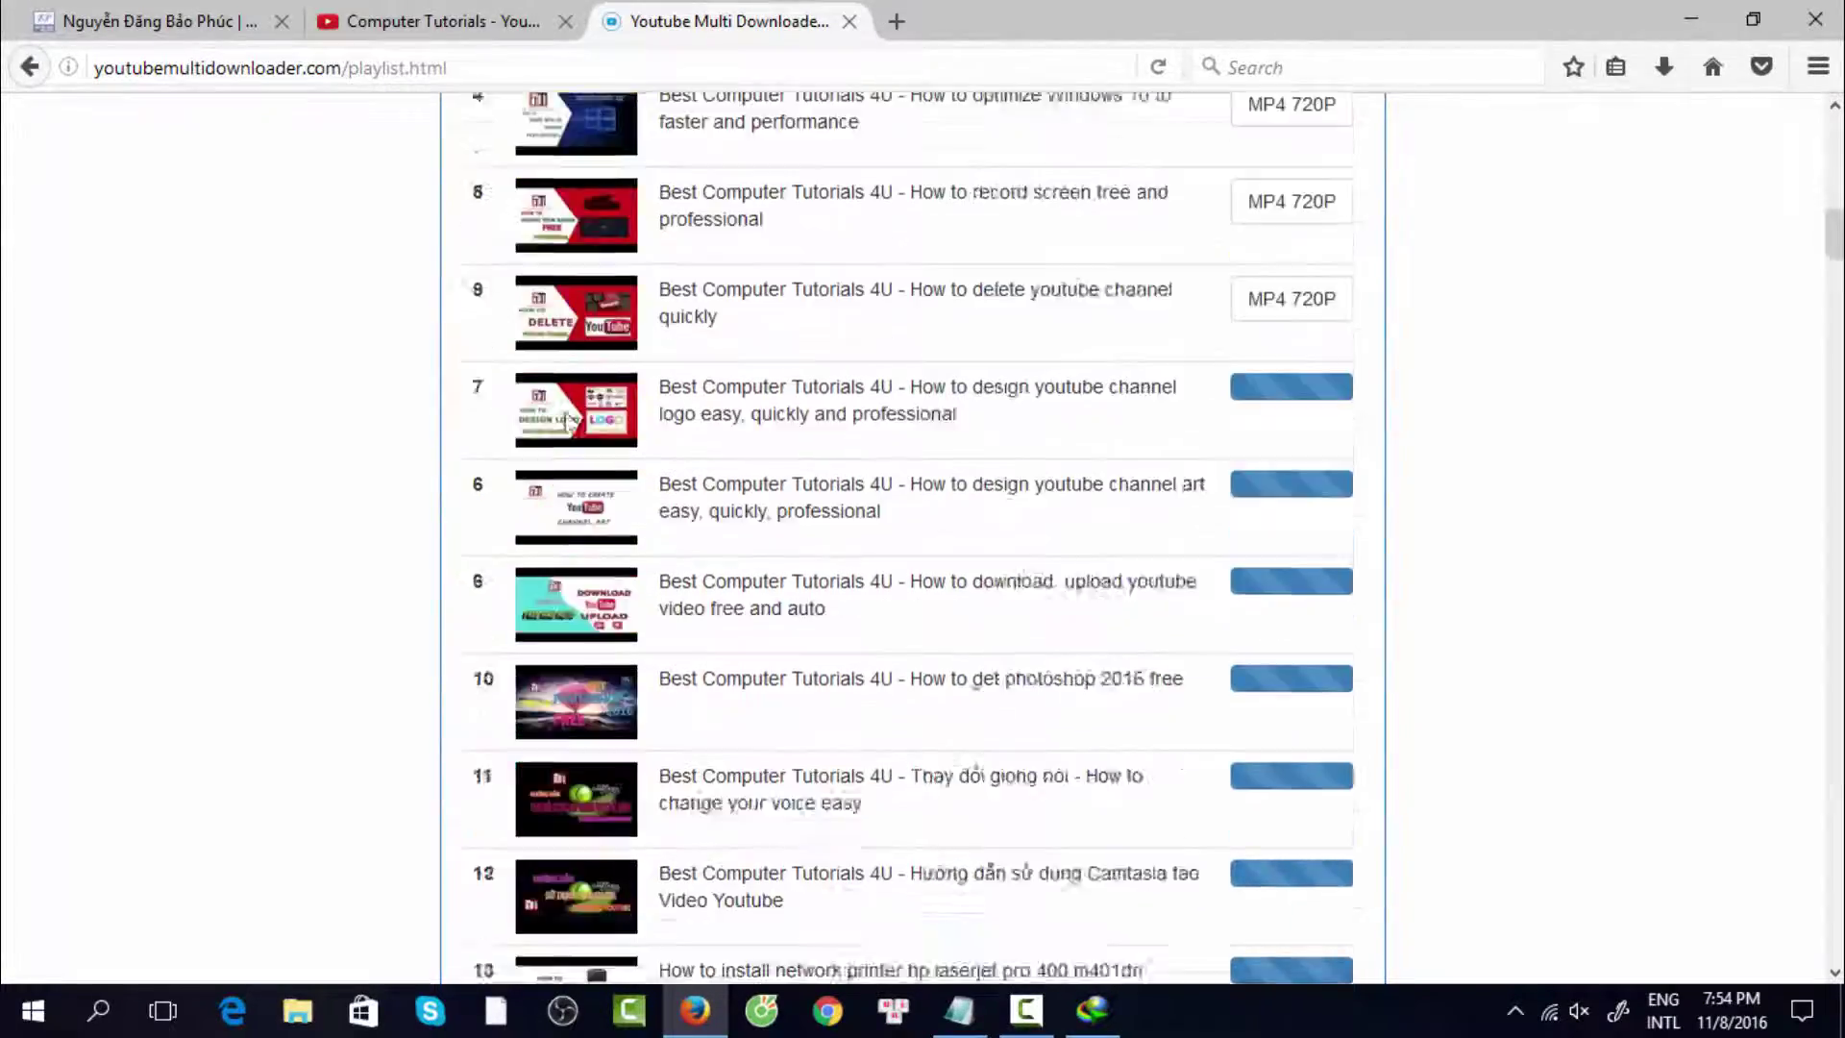
scroll(736, 499, "down", 18)
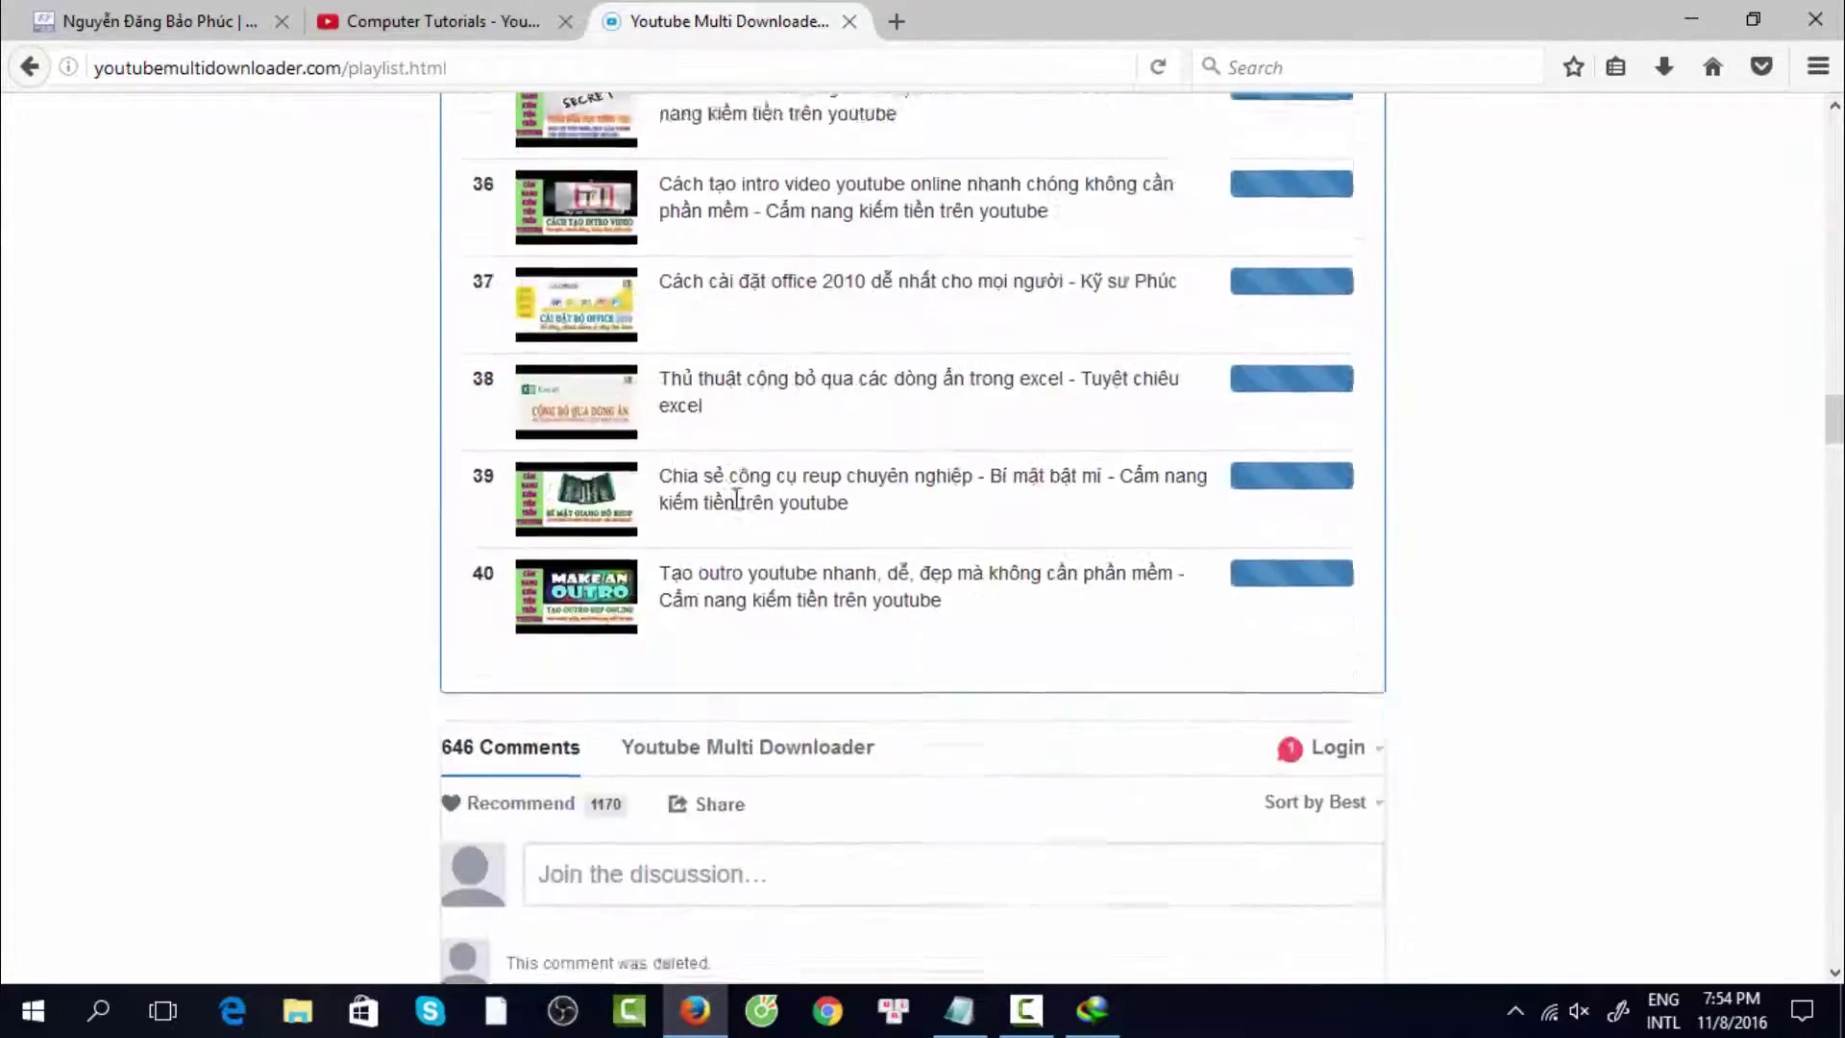
scroll(734, 506, "up", 3)
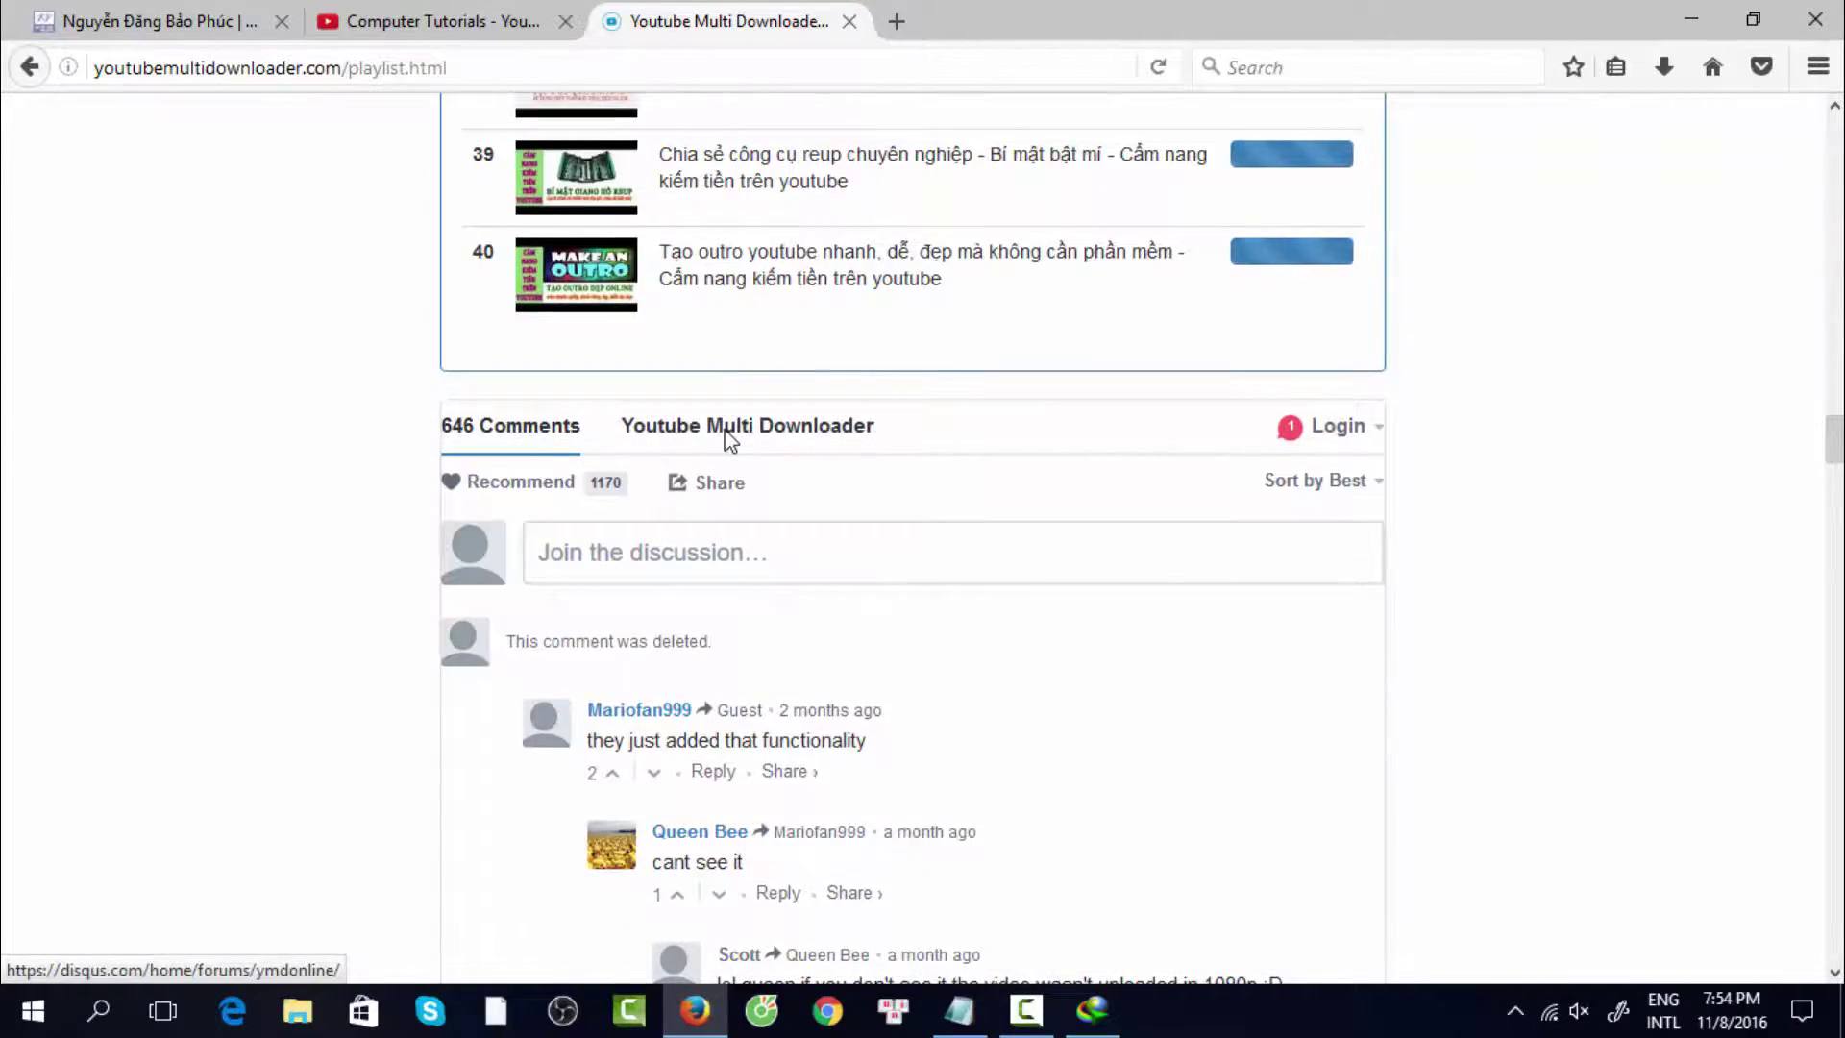
scroll(730, 438, "up", 20)
scroll(727, 420, "up", 20)
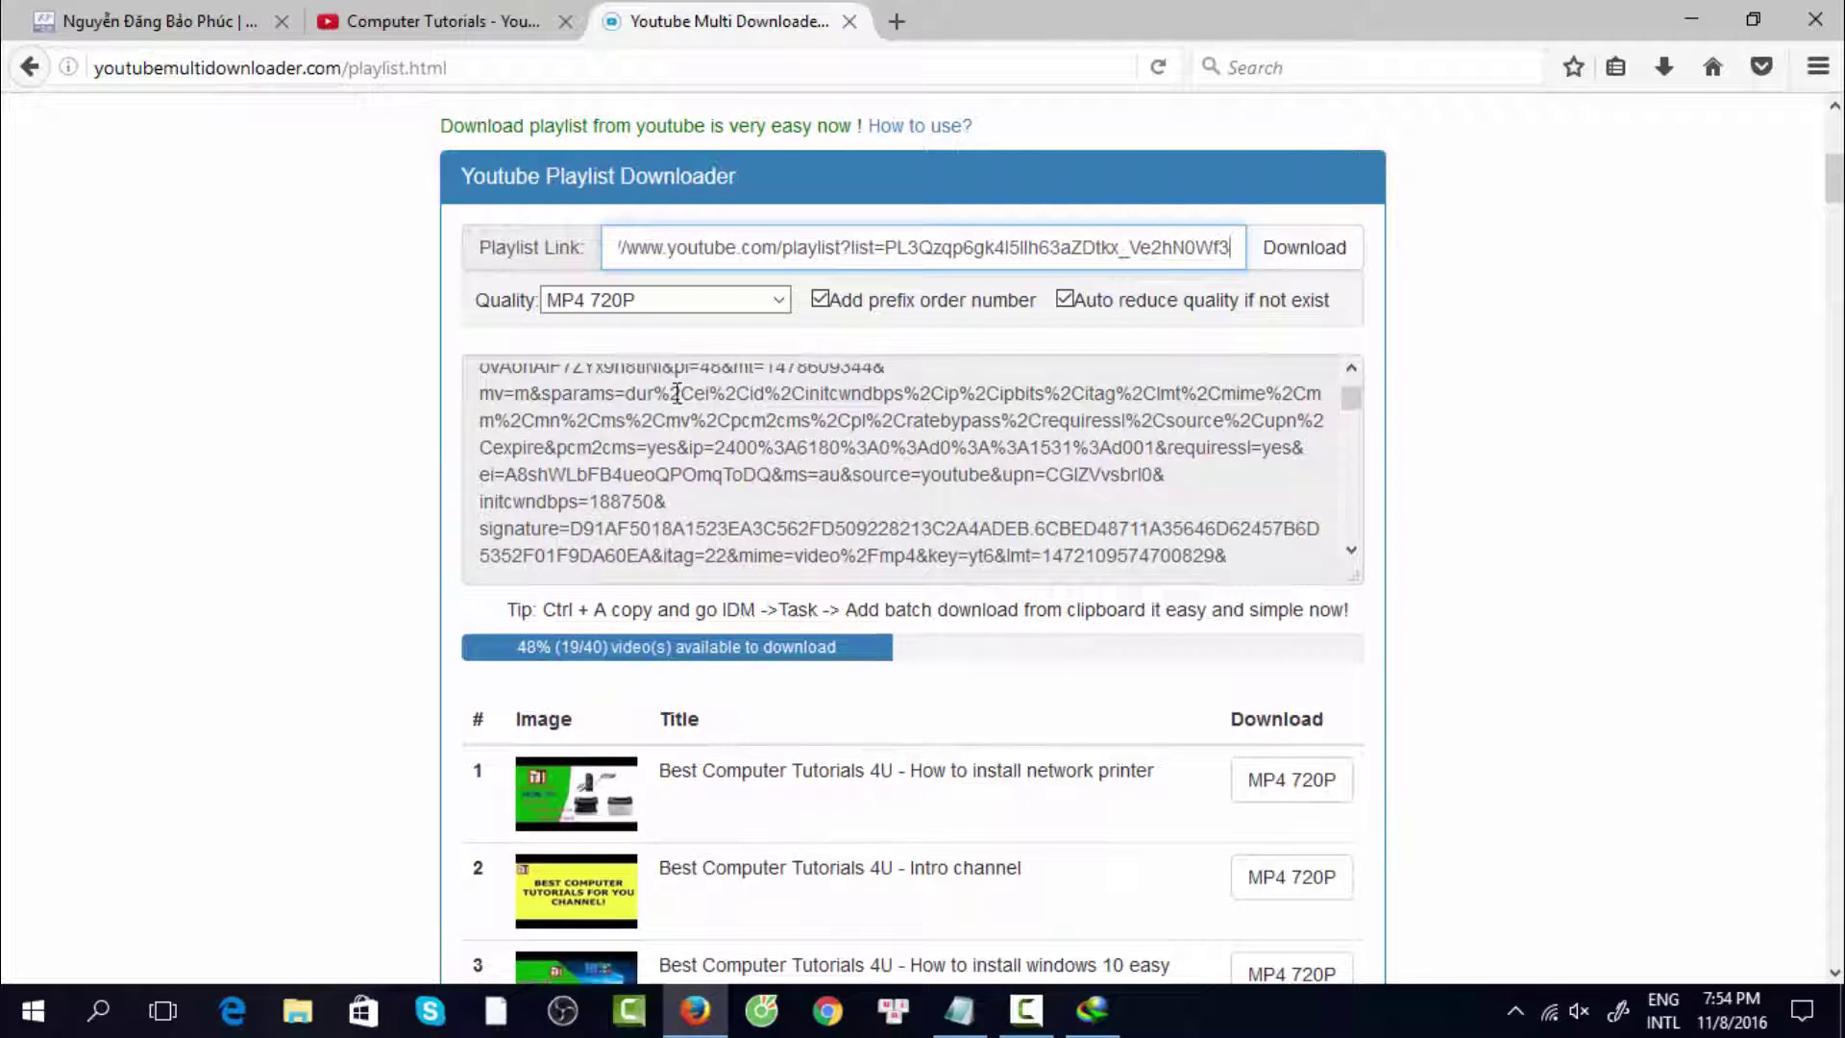
Copy all the generated download links and switch to Internet Download Manager.
left_click(585, 412)
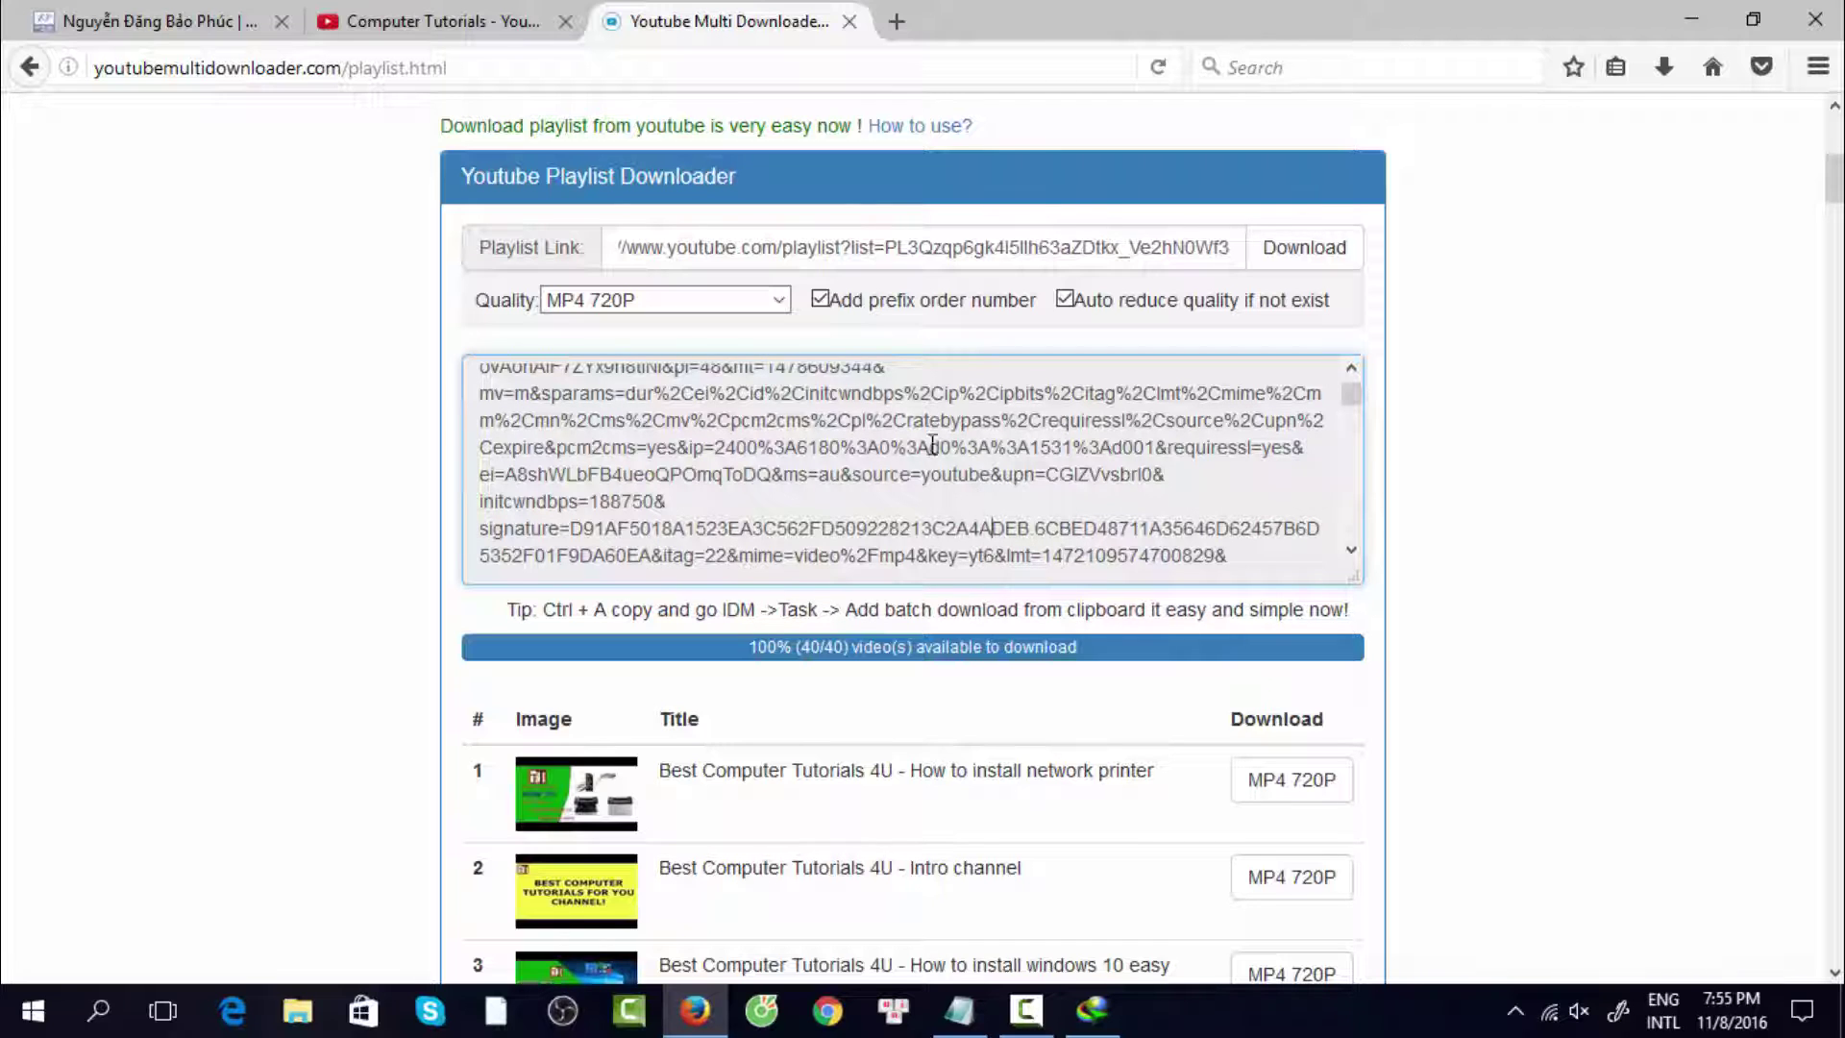
key("ctrl+a")
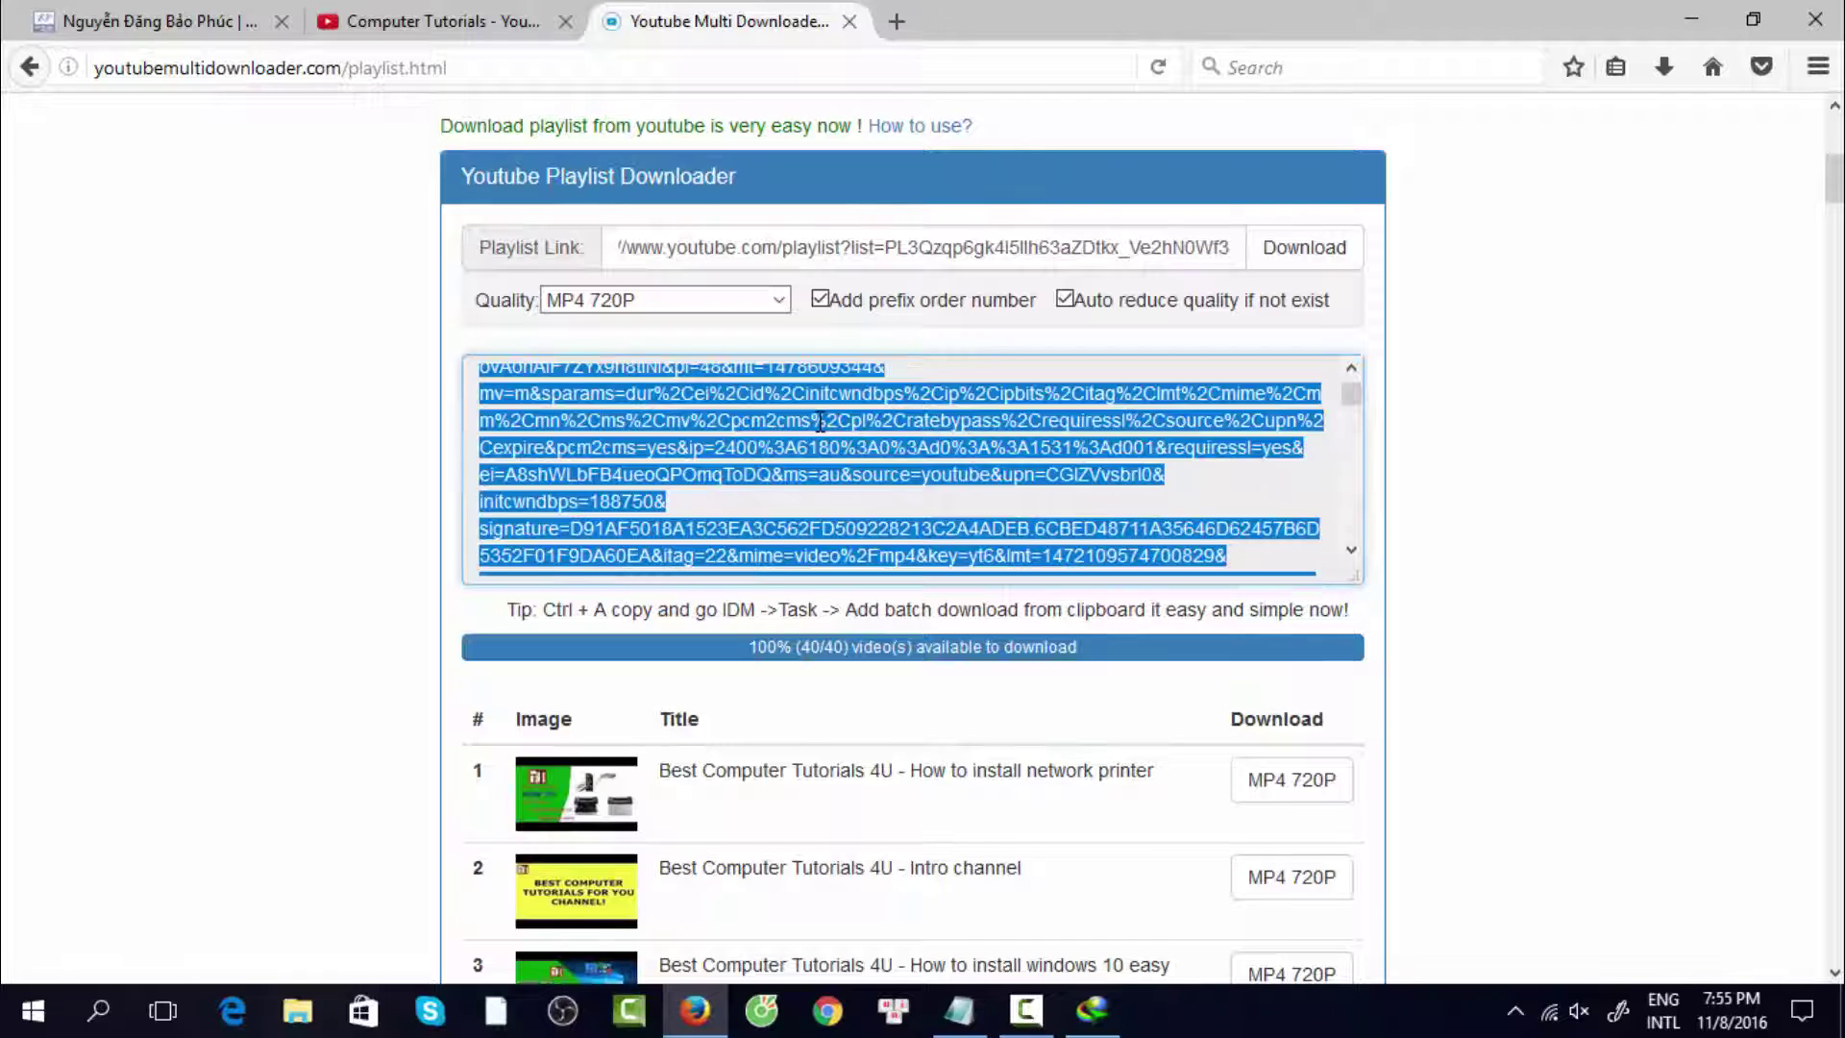
right_click(766, 430)
left_click(828, 520)
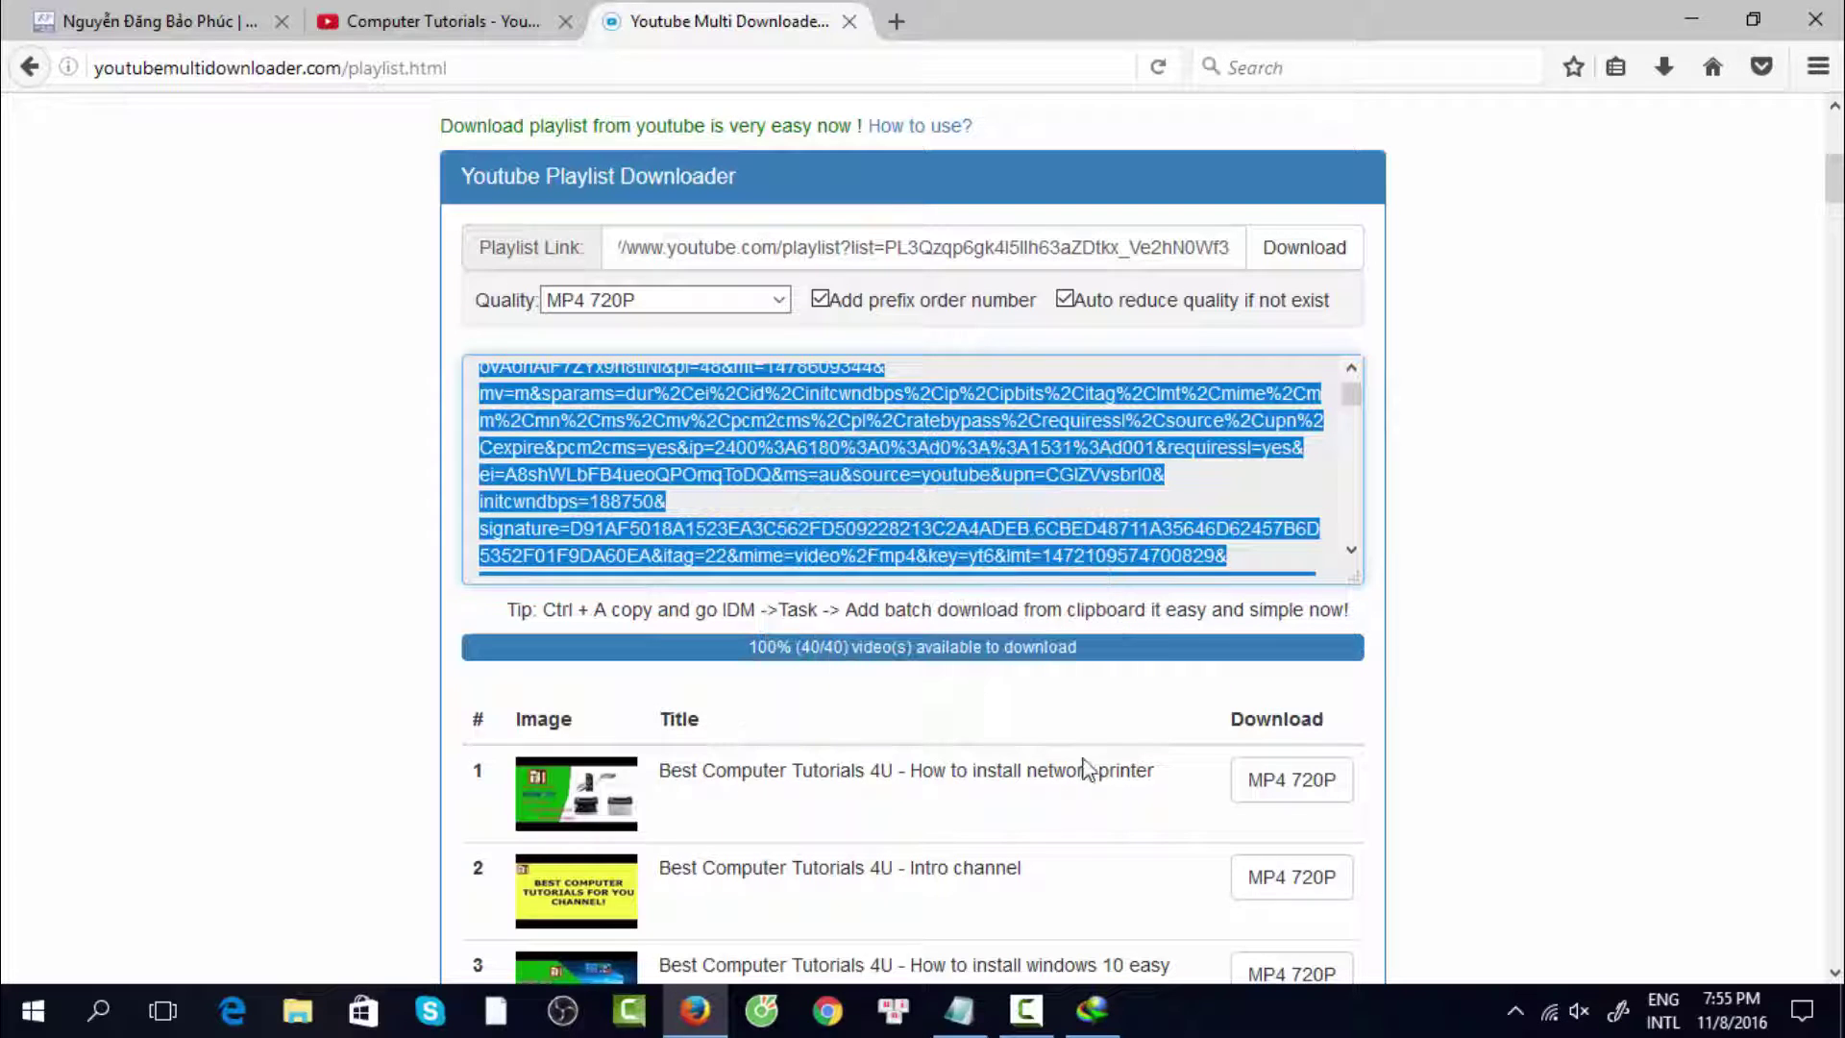
left_click(1092, 1009)
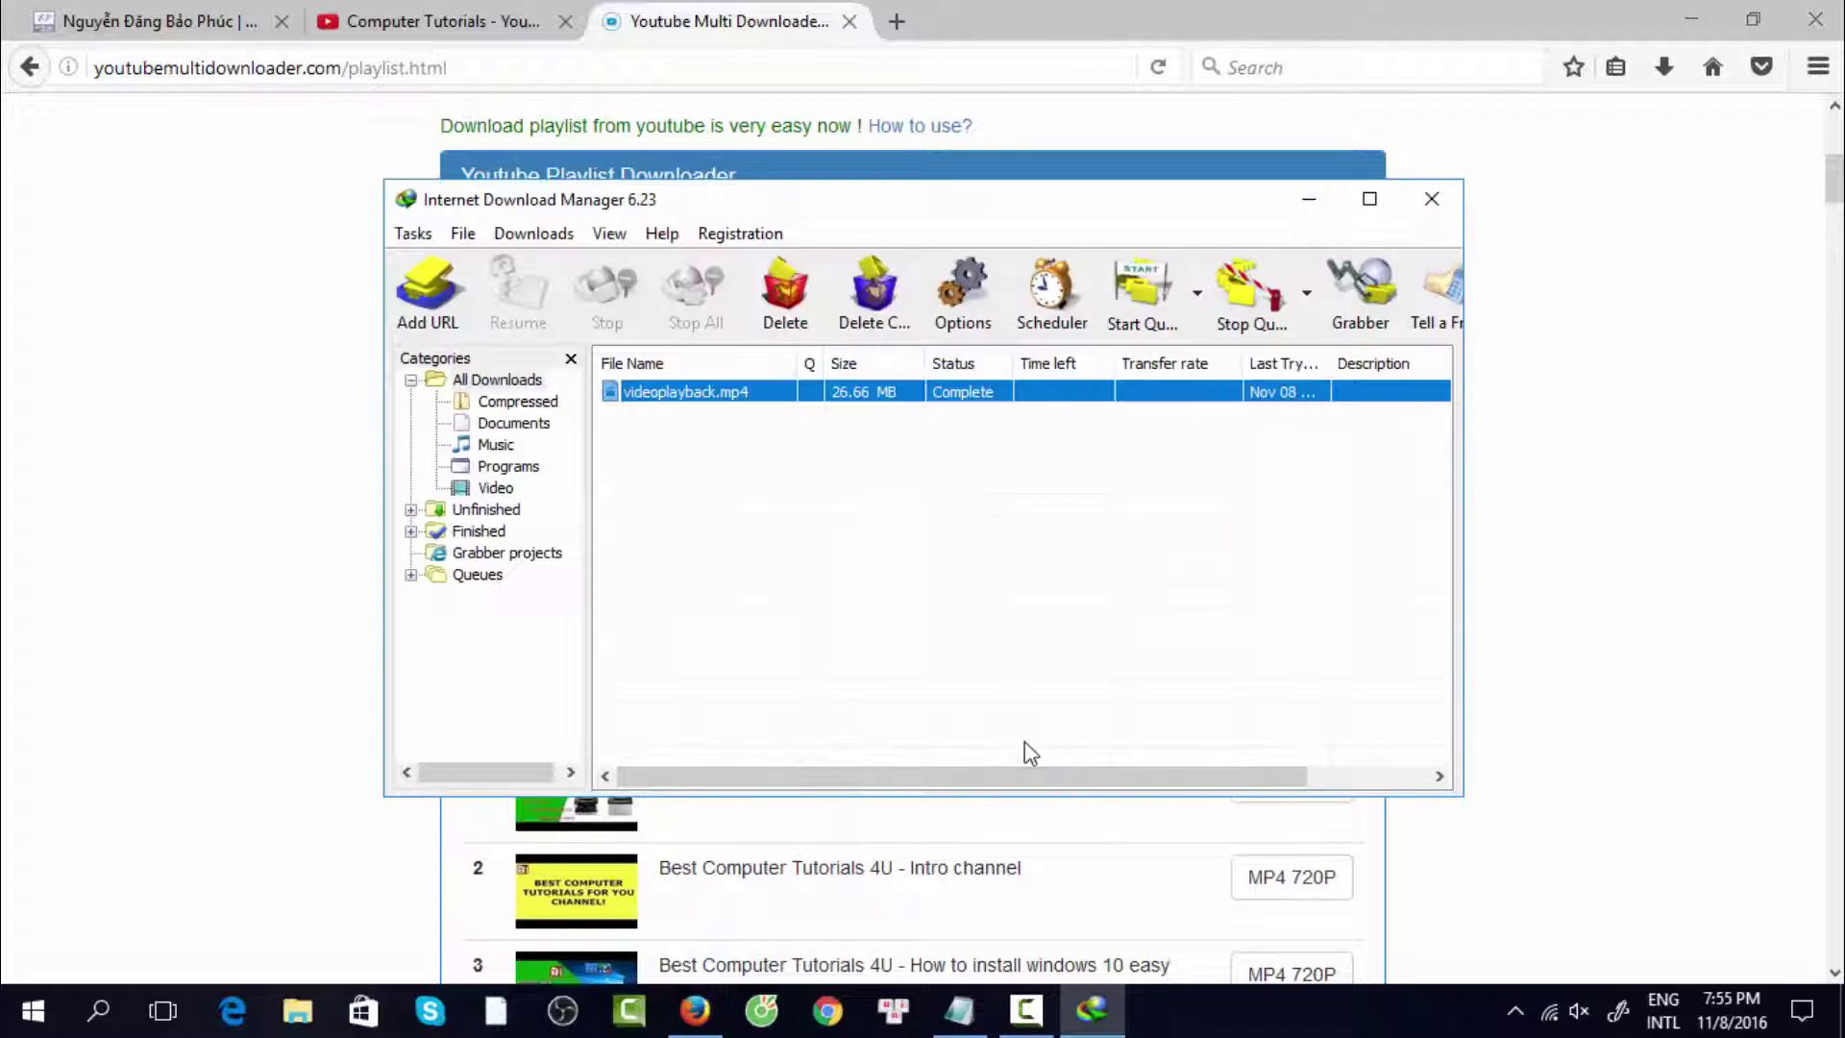
Try to add a batch download using the prefilled address, and dismiss the Batch download dialog.
left_click(402, 243)
left_click(938, 572)
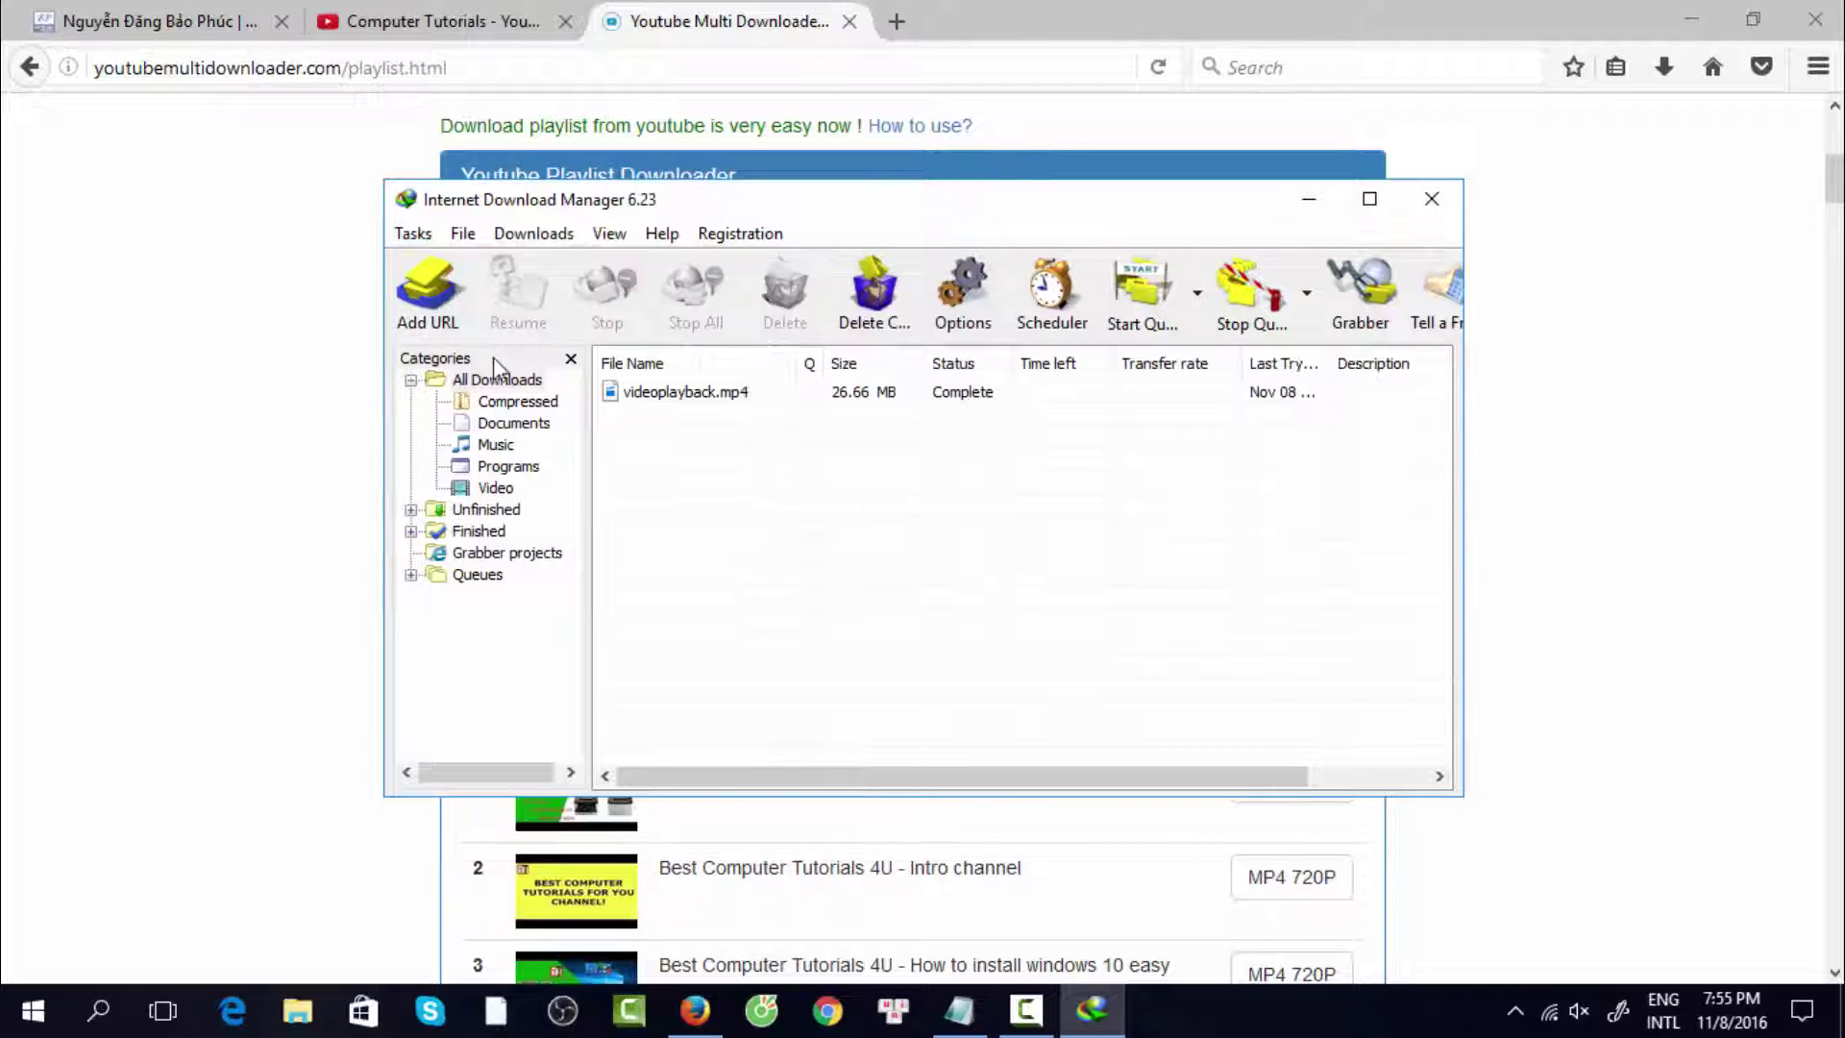
left_click(427, 239)
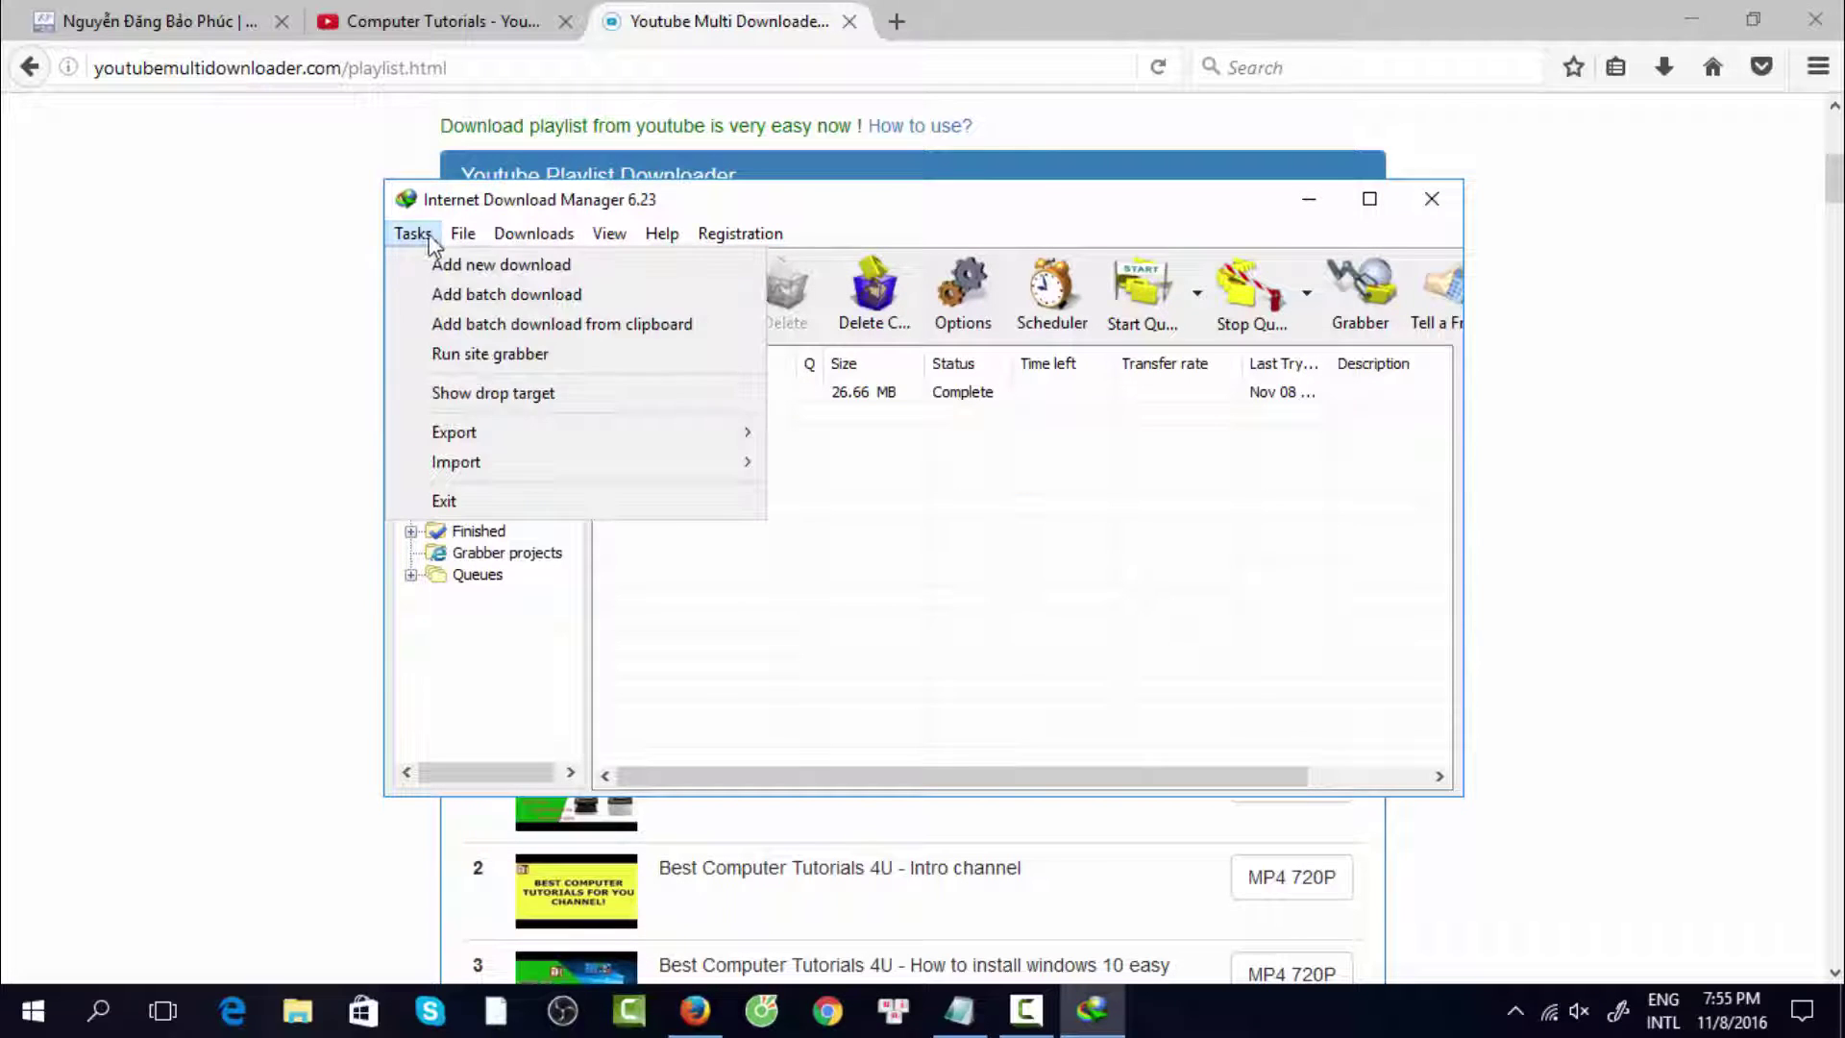
left_click(467, 294)
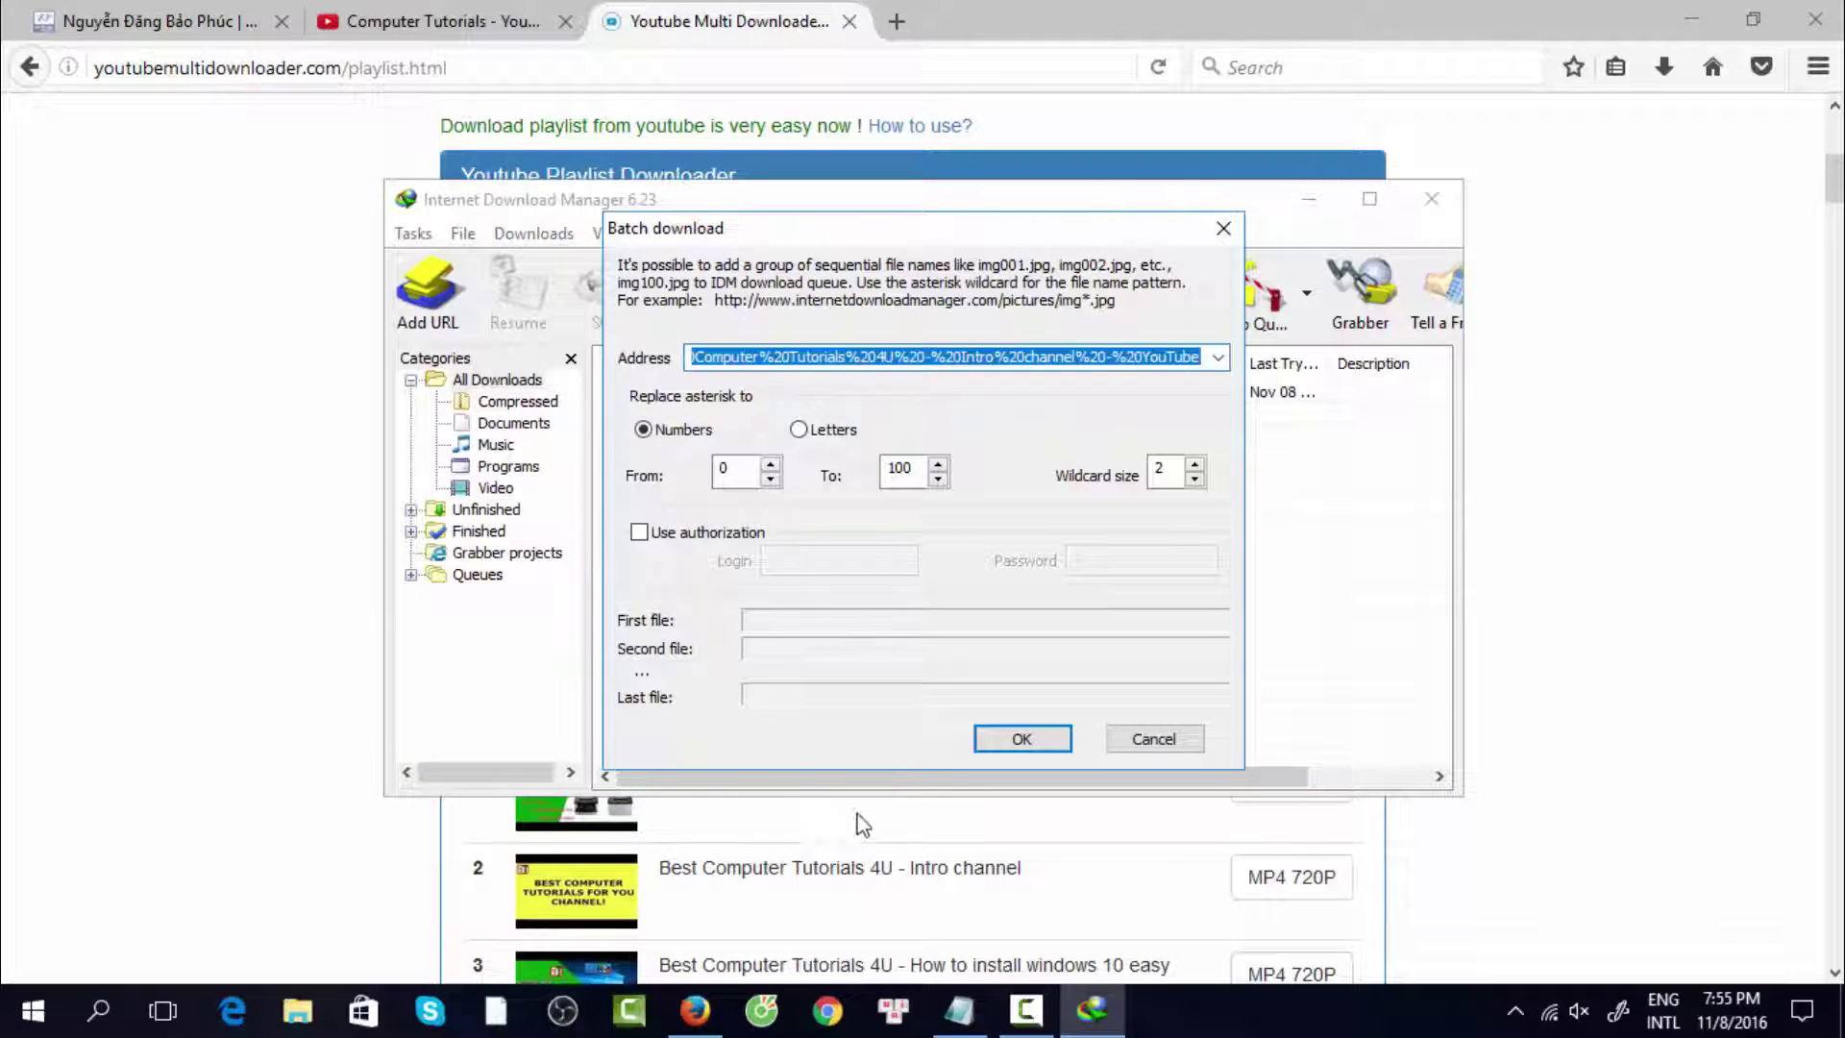
left_click(1025, 742)
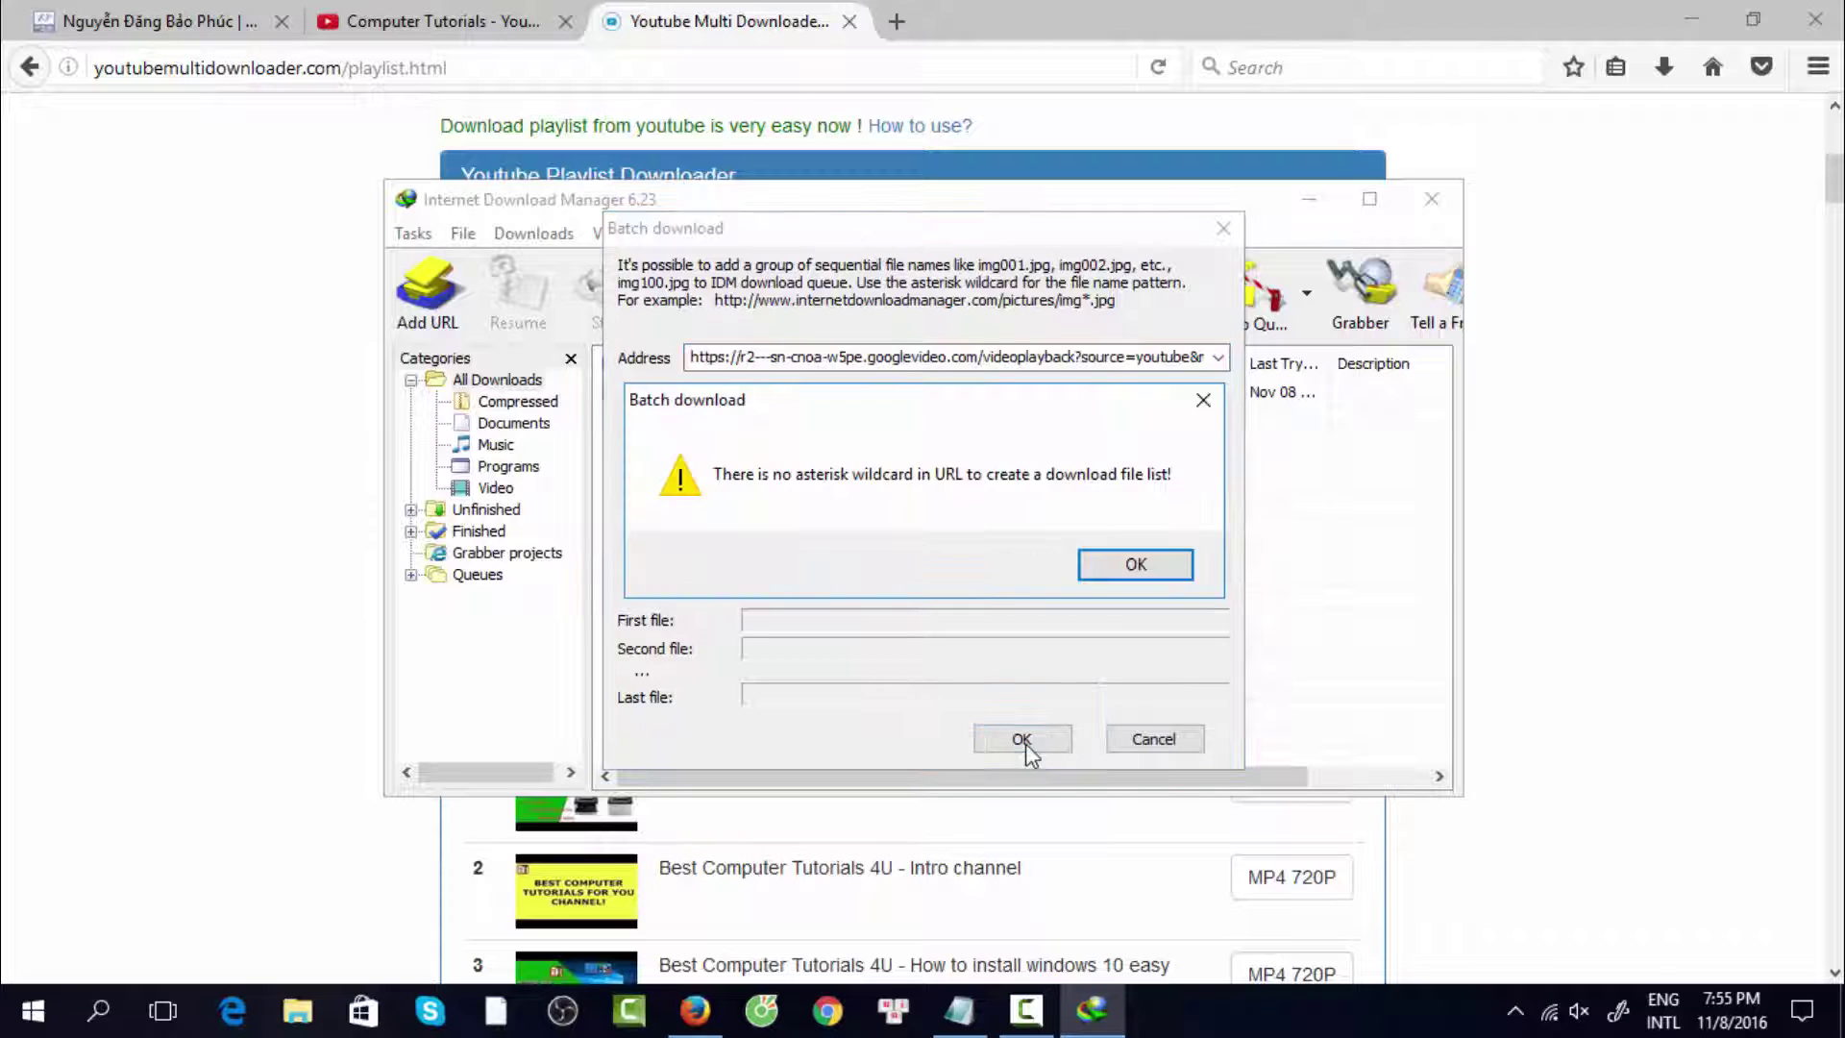
left_click(1221, 404)
left_click(1153, 738)
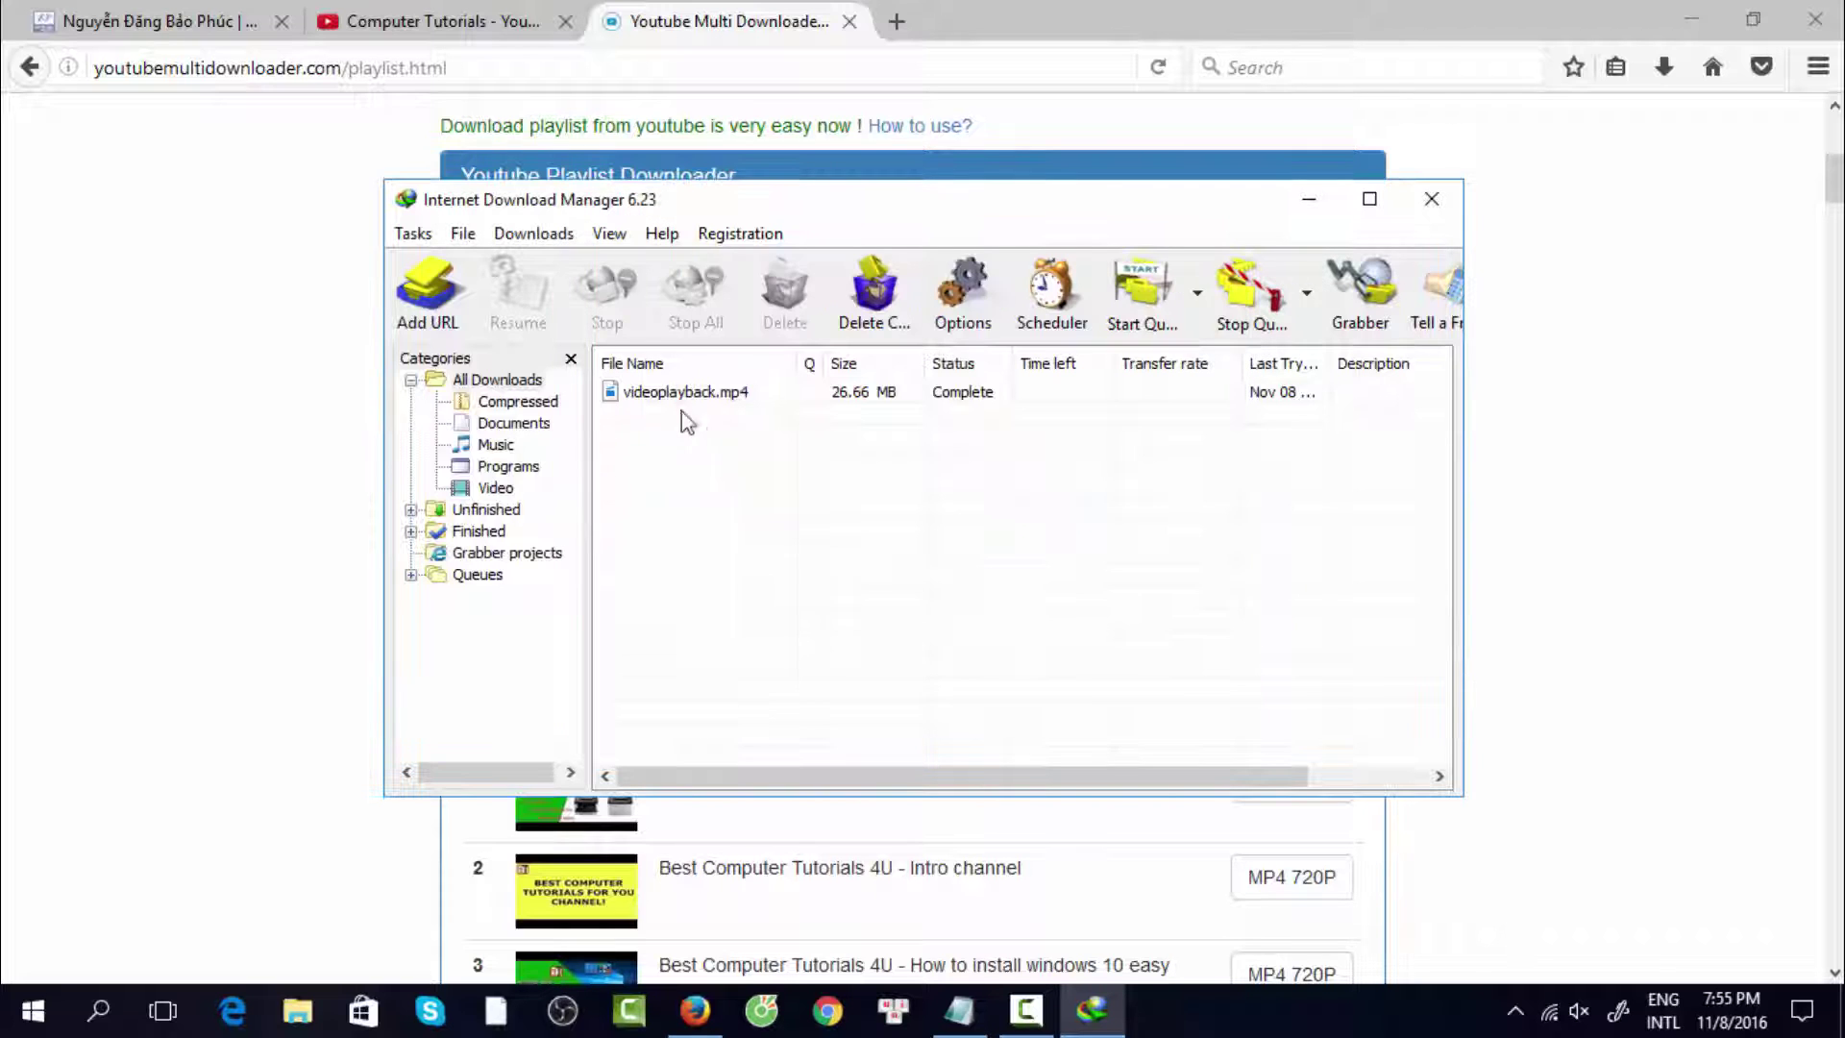
Start a batch download from the clipboard and look over the listed video files.
left_click(413, 234)
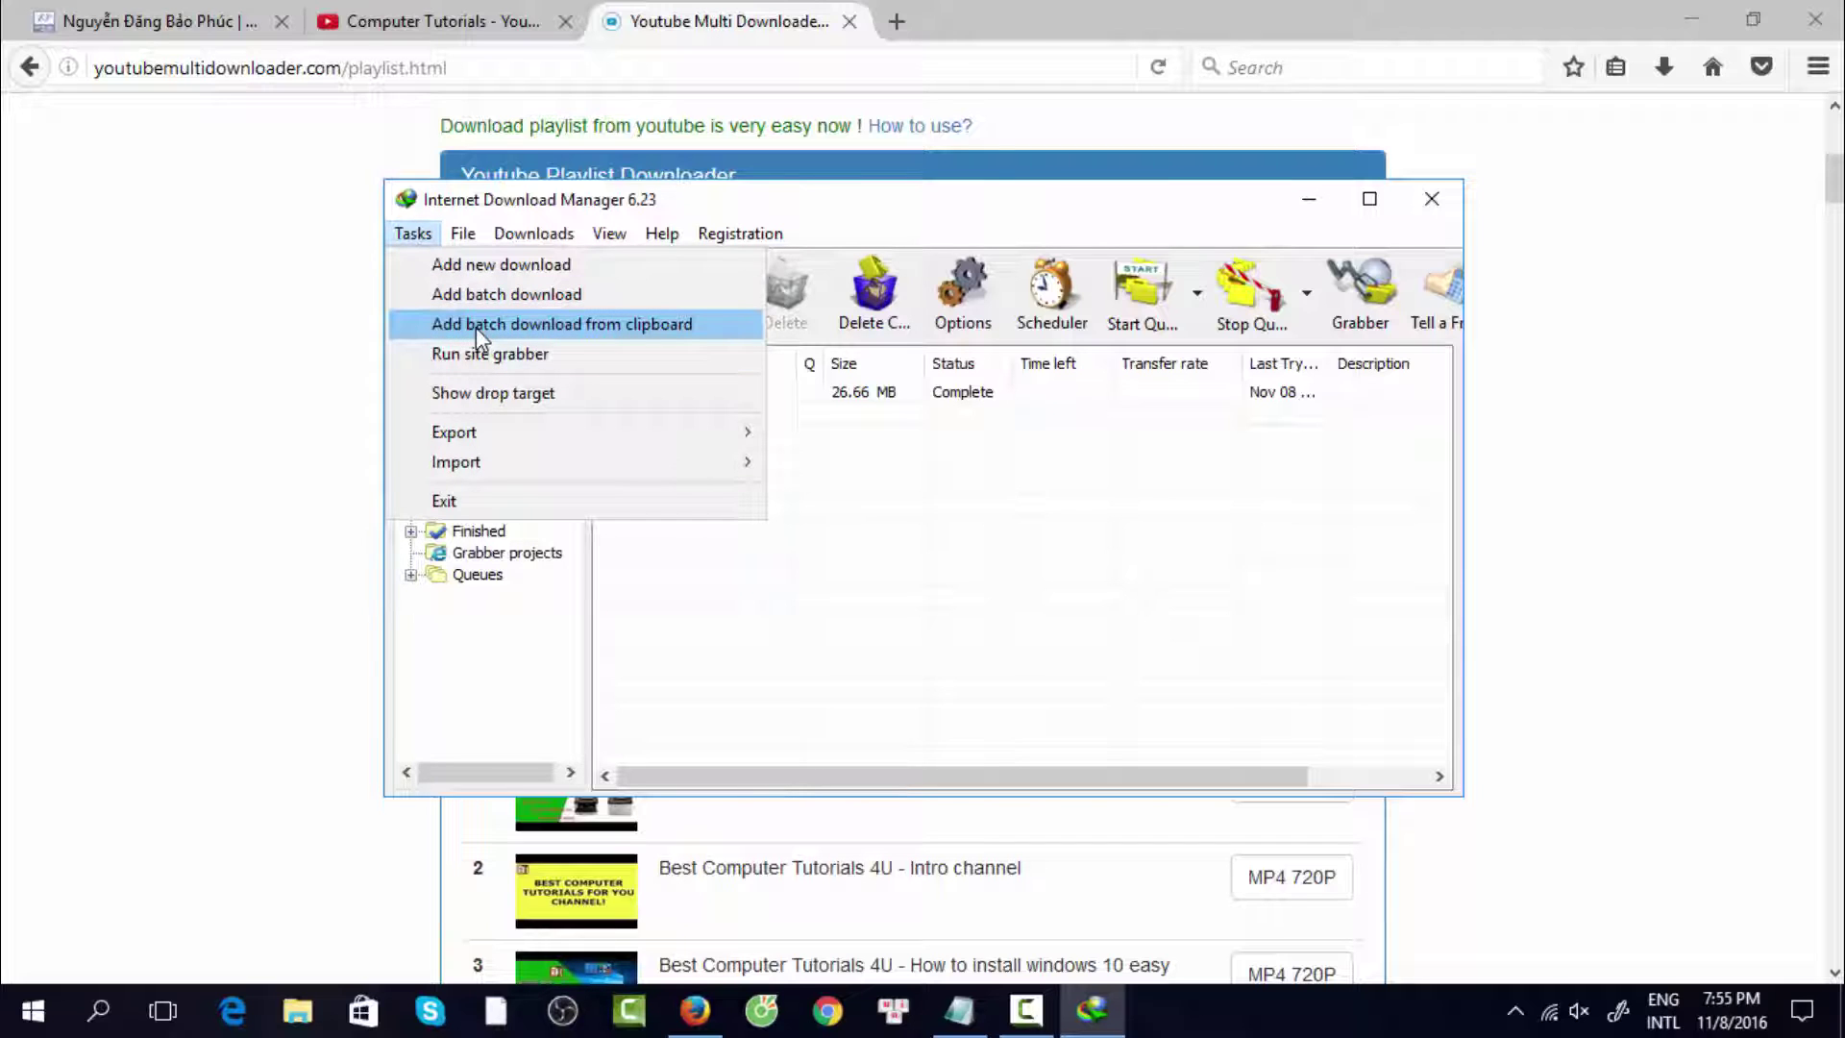
left_click(580, 336)
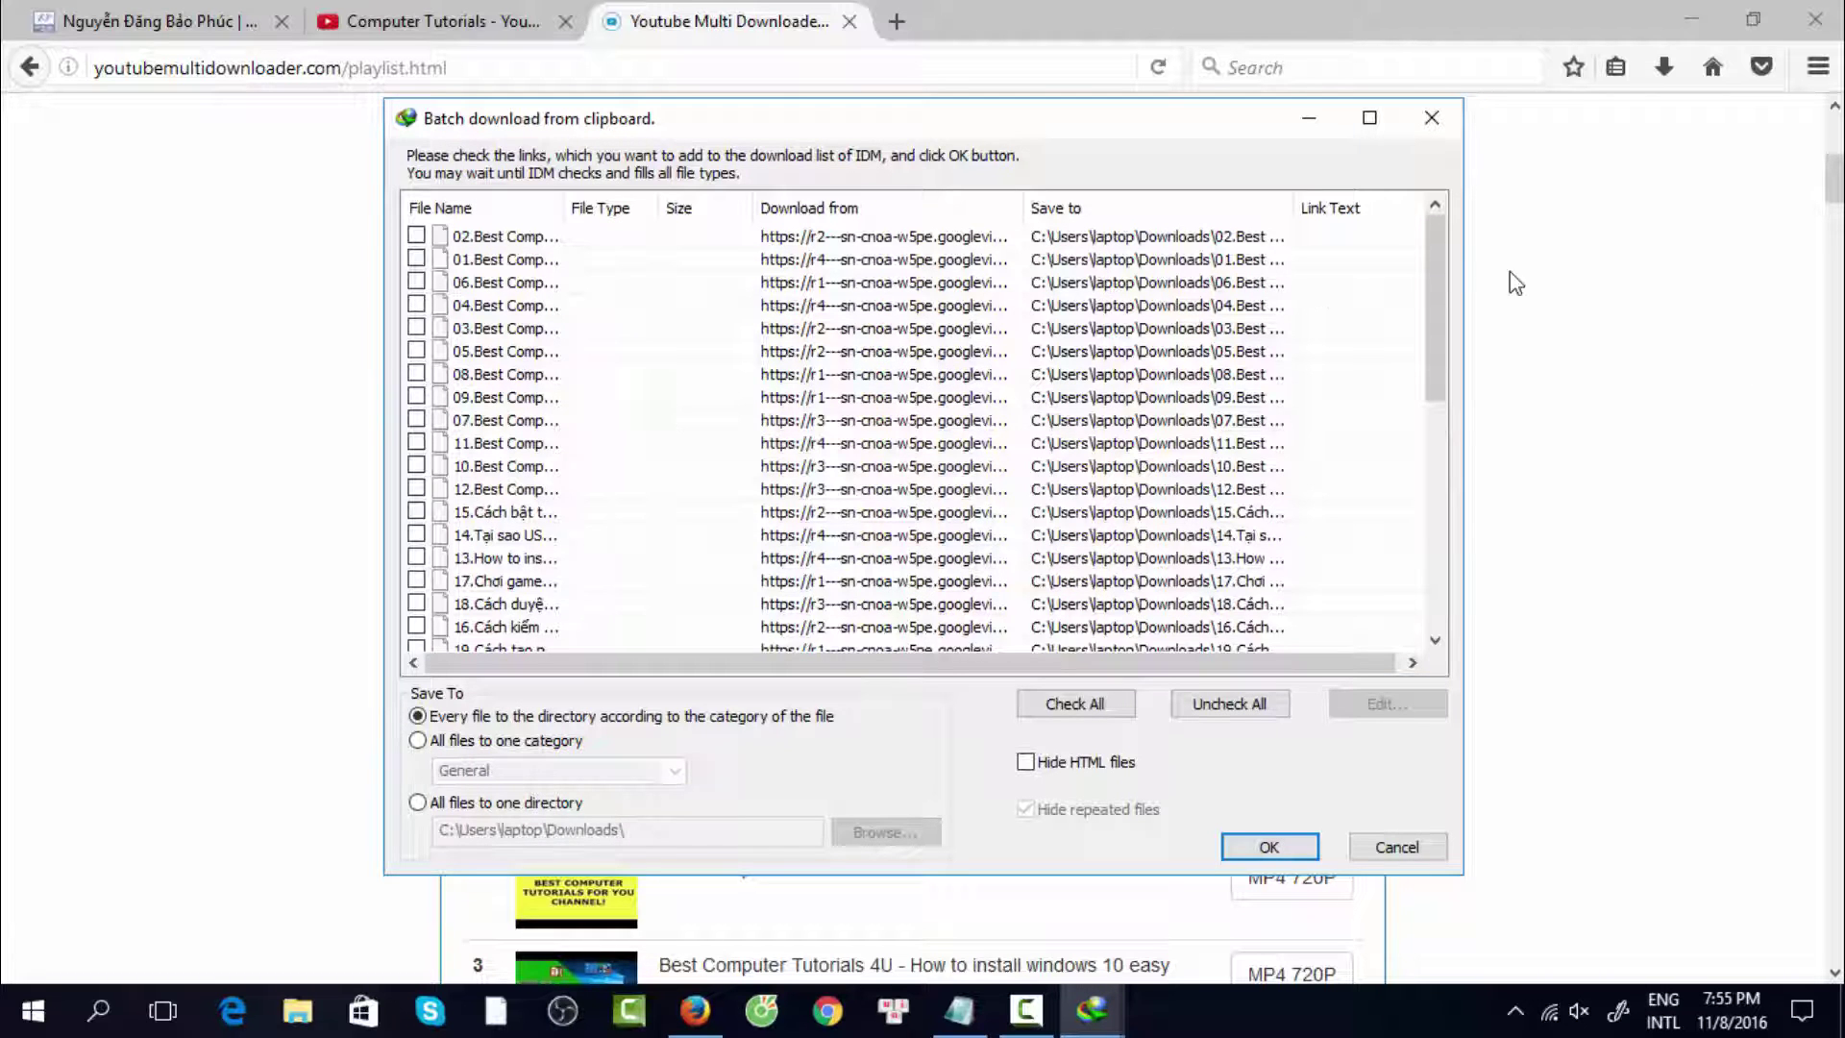
left_click_drag(1439, 406, 1432, 327)
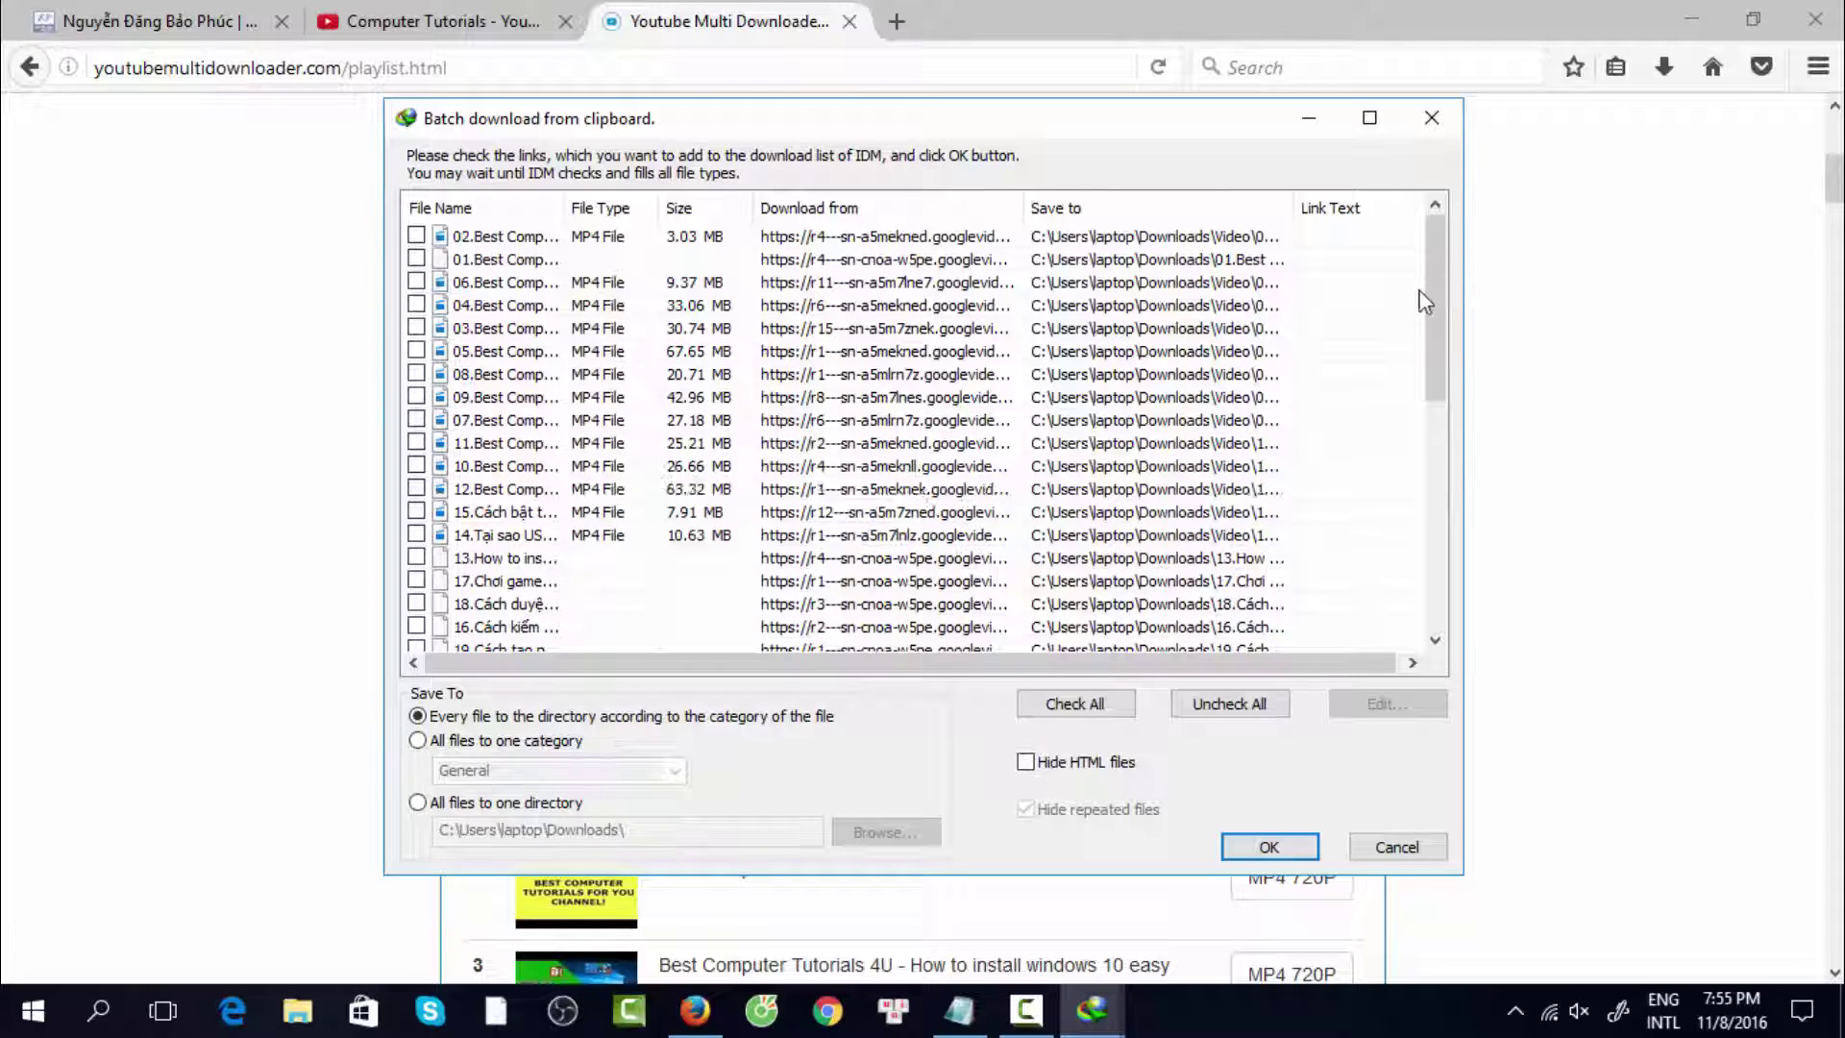
mouse_move(1437, 327)
left_mouse_down()
mouse_move(1439, 430)
mouse_move(1440, 324)
left_mouse_up()
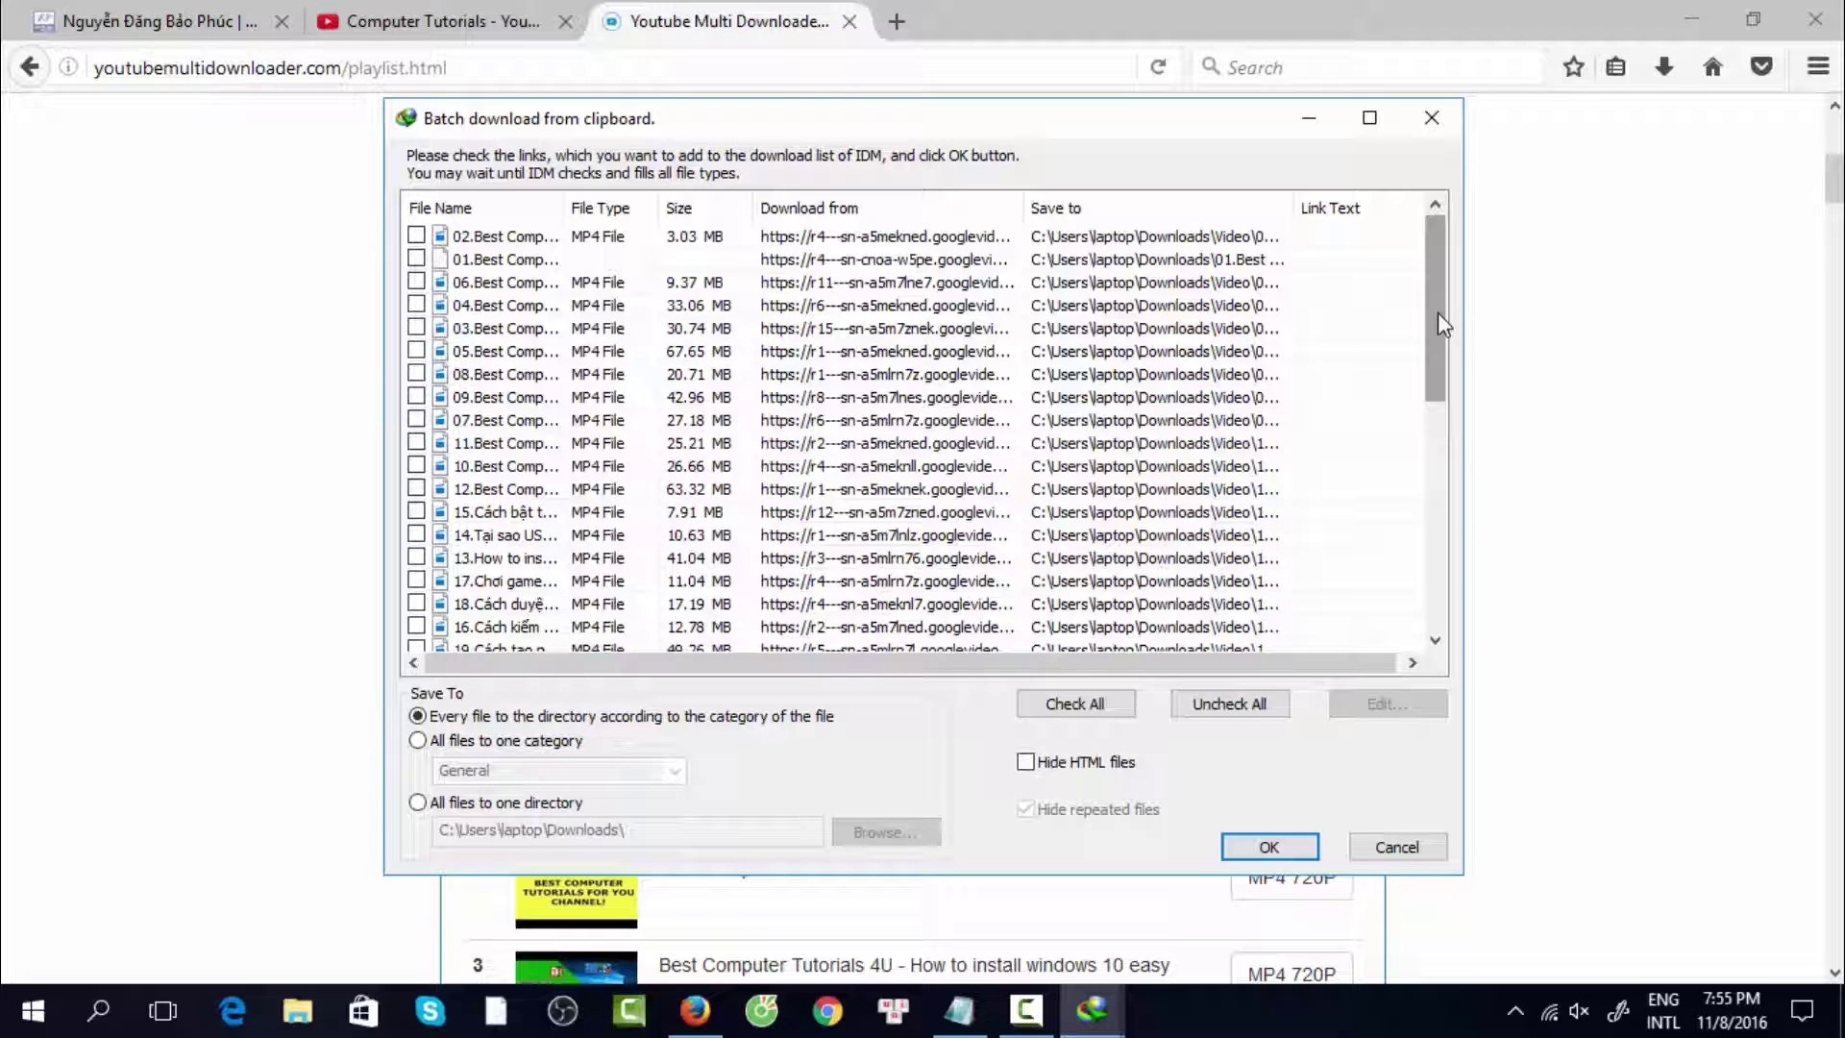
mouse_move(1438, 313)
left_mouse_down()
mouse_move(1450, 708)
mouse_move(1458, 312)
left_mouse_up()
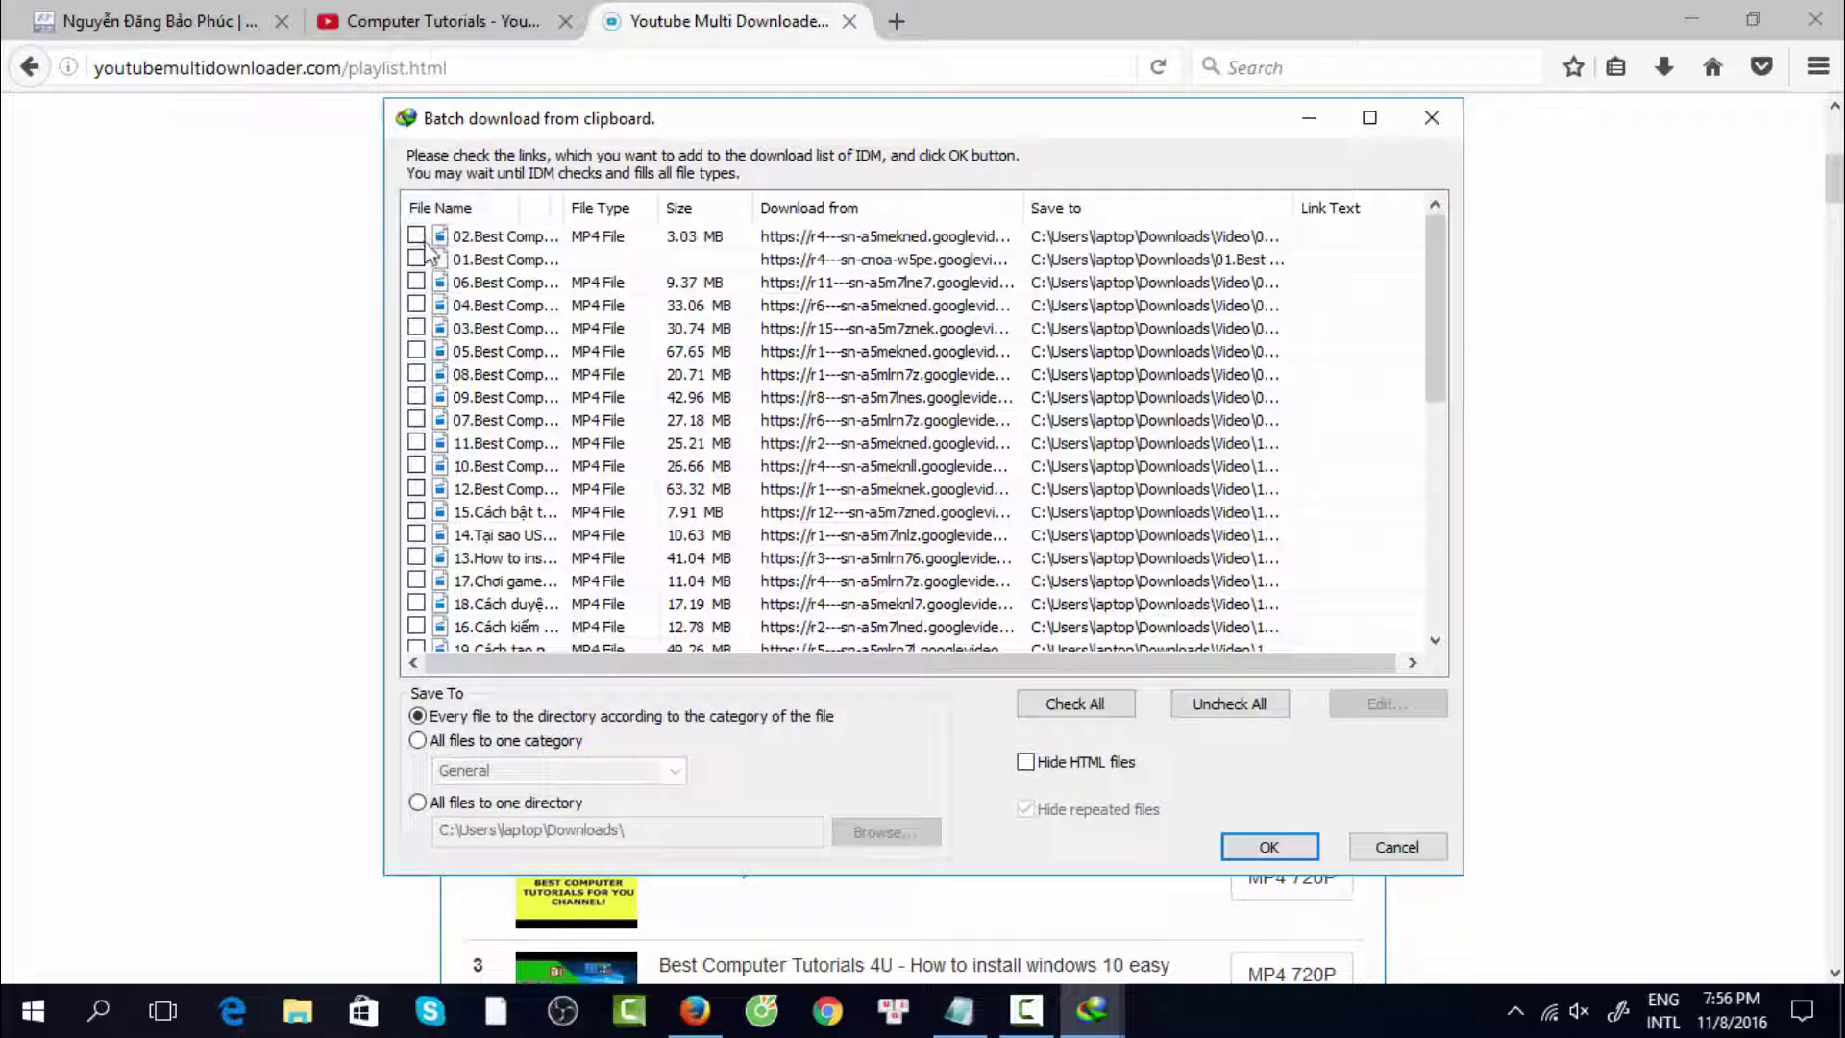
Check all files in the batch list, uncheck files 01, 06, 03, 09, 10 and 12, and cancel the batch download.
left_click(1234, 705)
left_click(1075, 704)
left_click(416, 258)
left_click(416, 281)
left_click(416, 328)
left_click(416, 397)
left_click(416, 466)
left_click(416, 489)
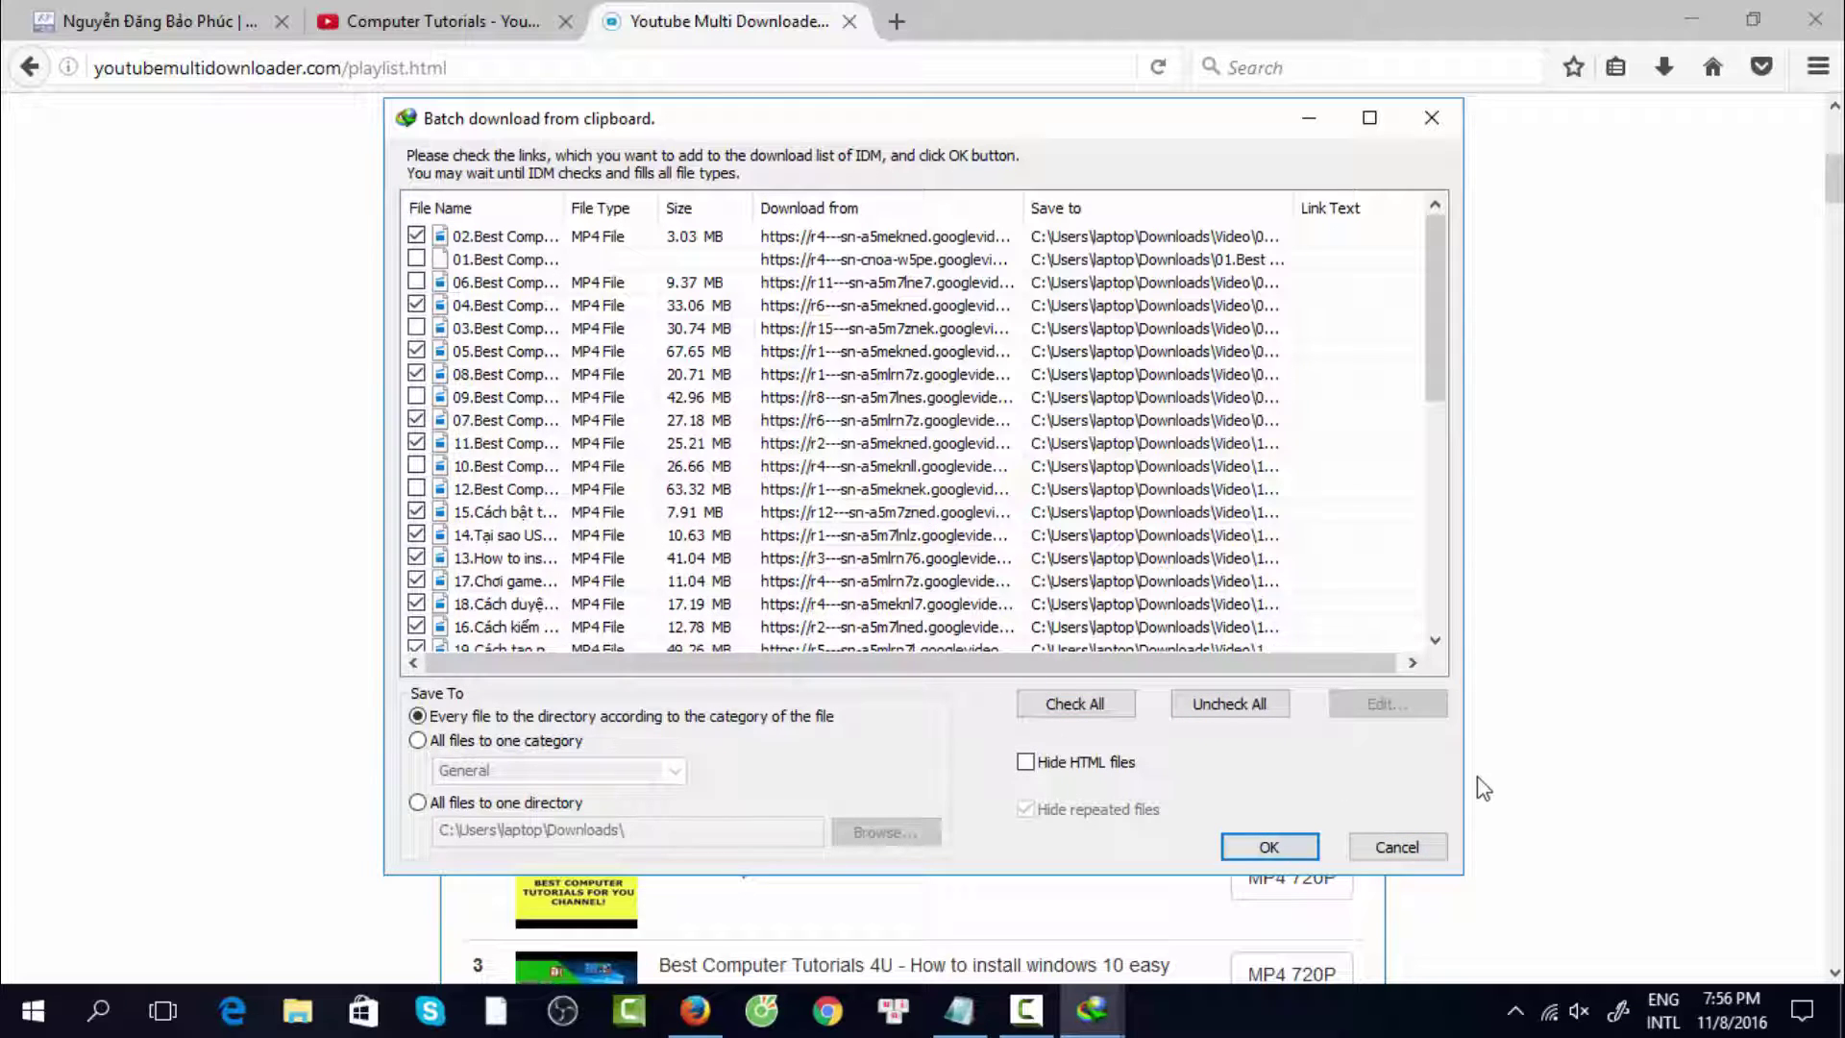
left_click(1410, 846)
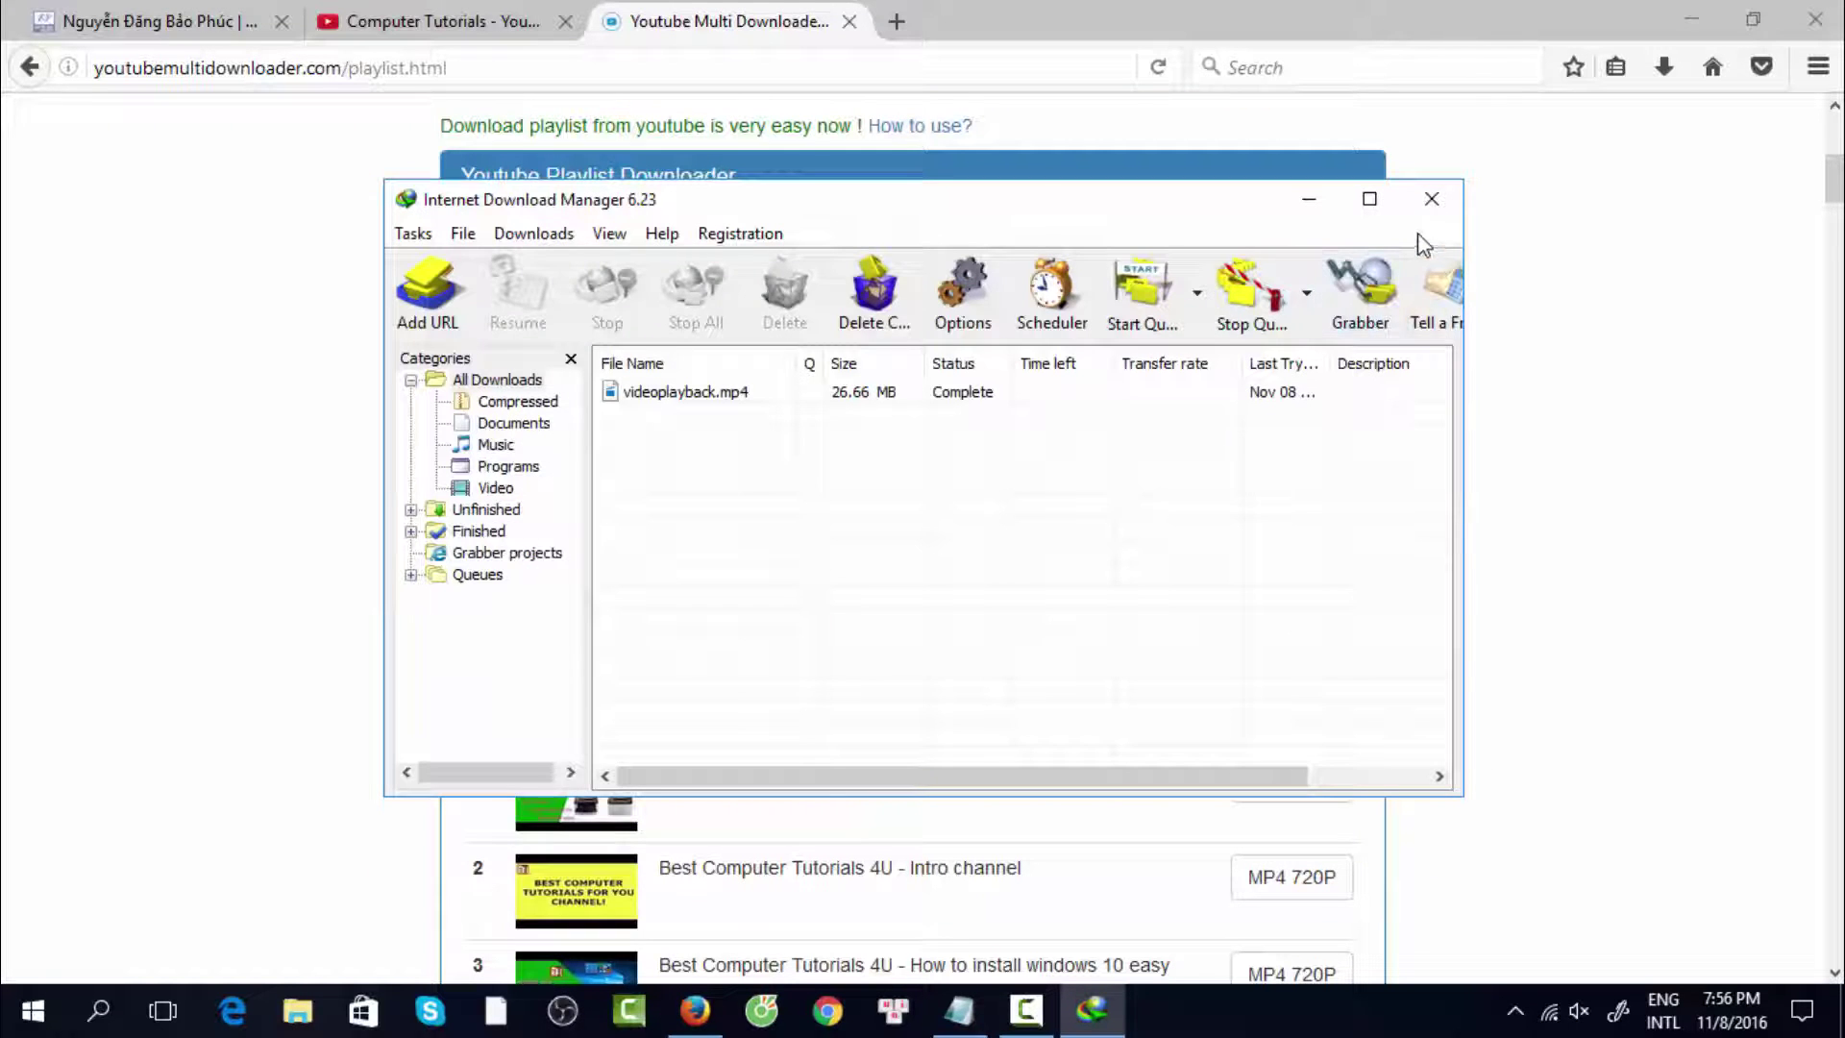
Close Internet Download Manager and open the Channel downloader page of Youtube Multi Downloader.
left_click(1432, 199)
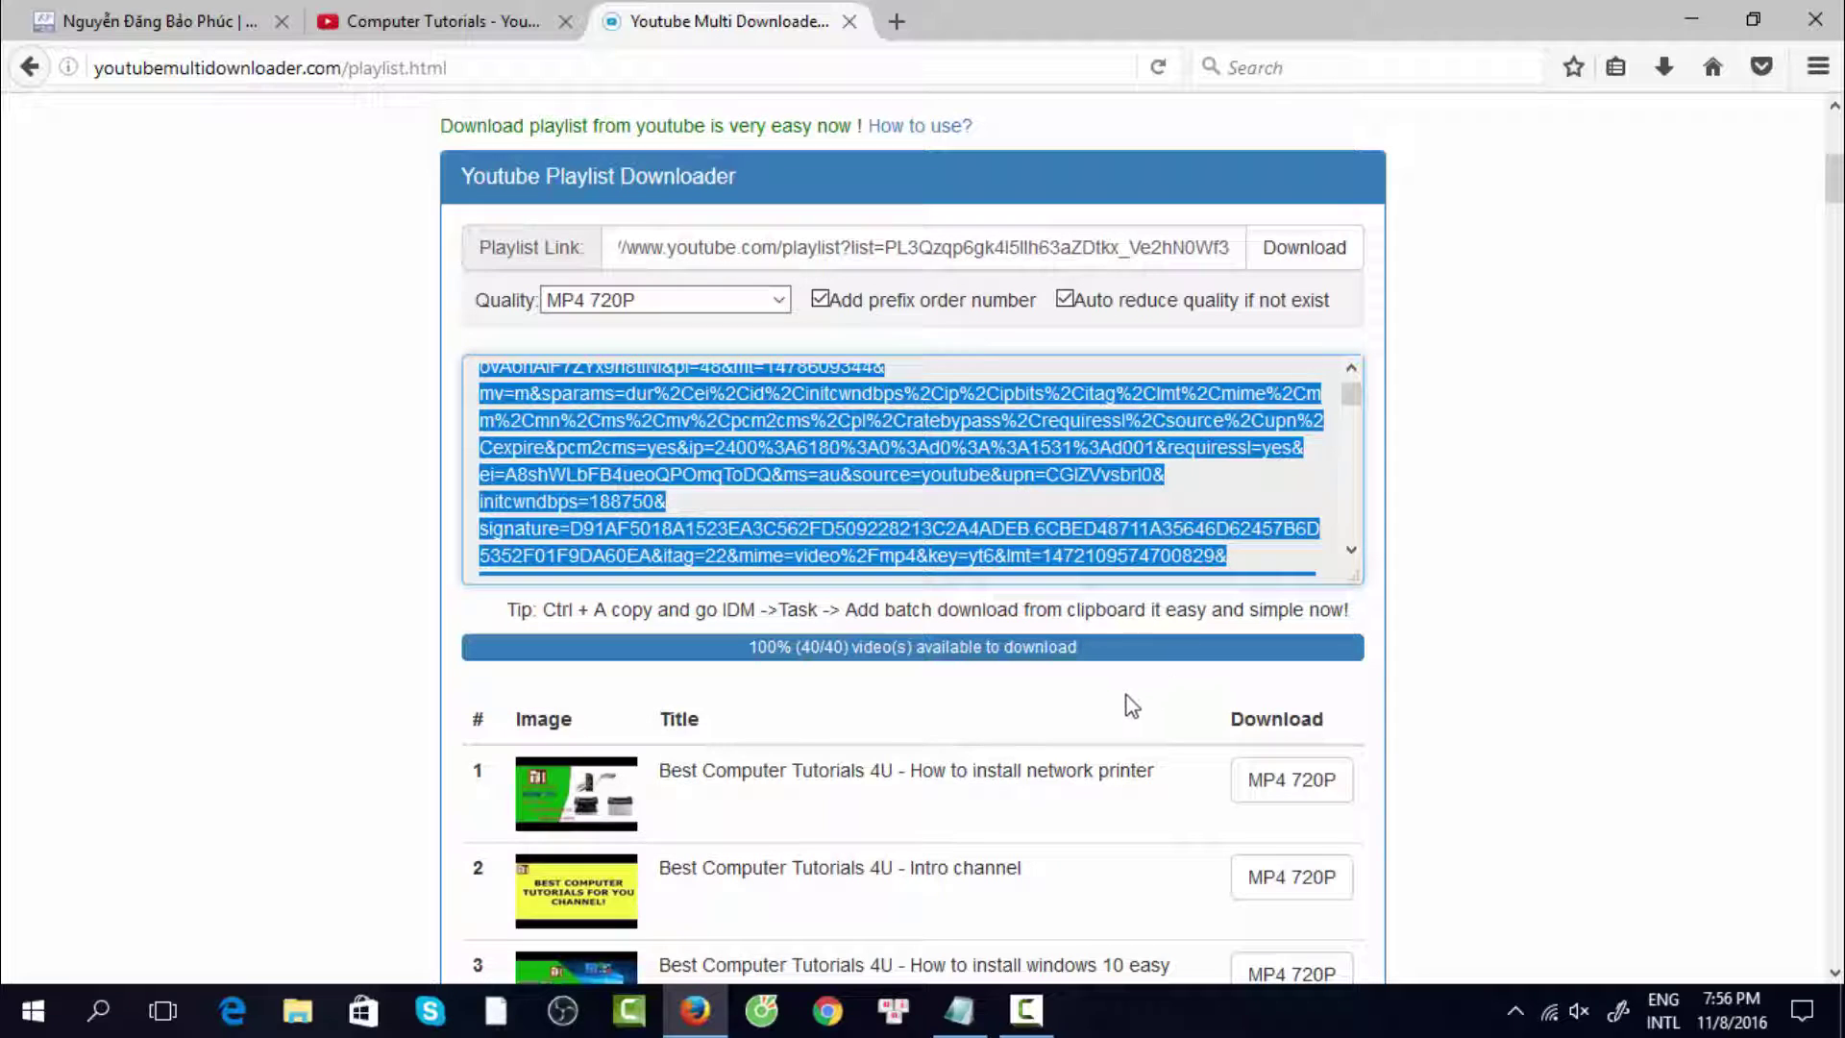
scroll(1122, 703, "up", 3)
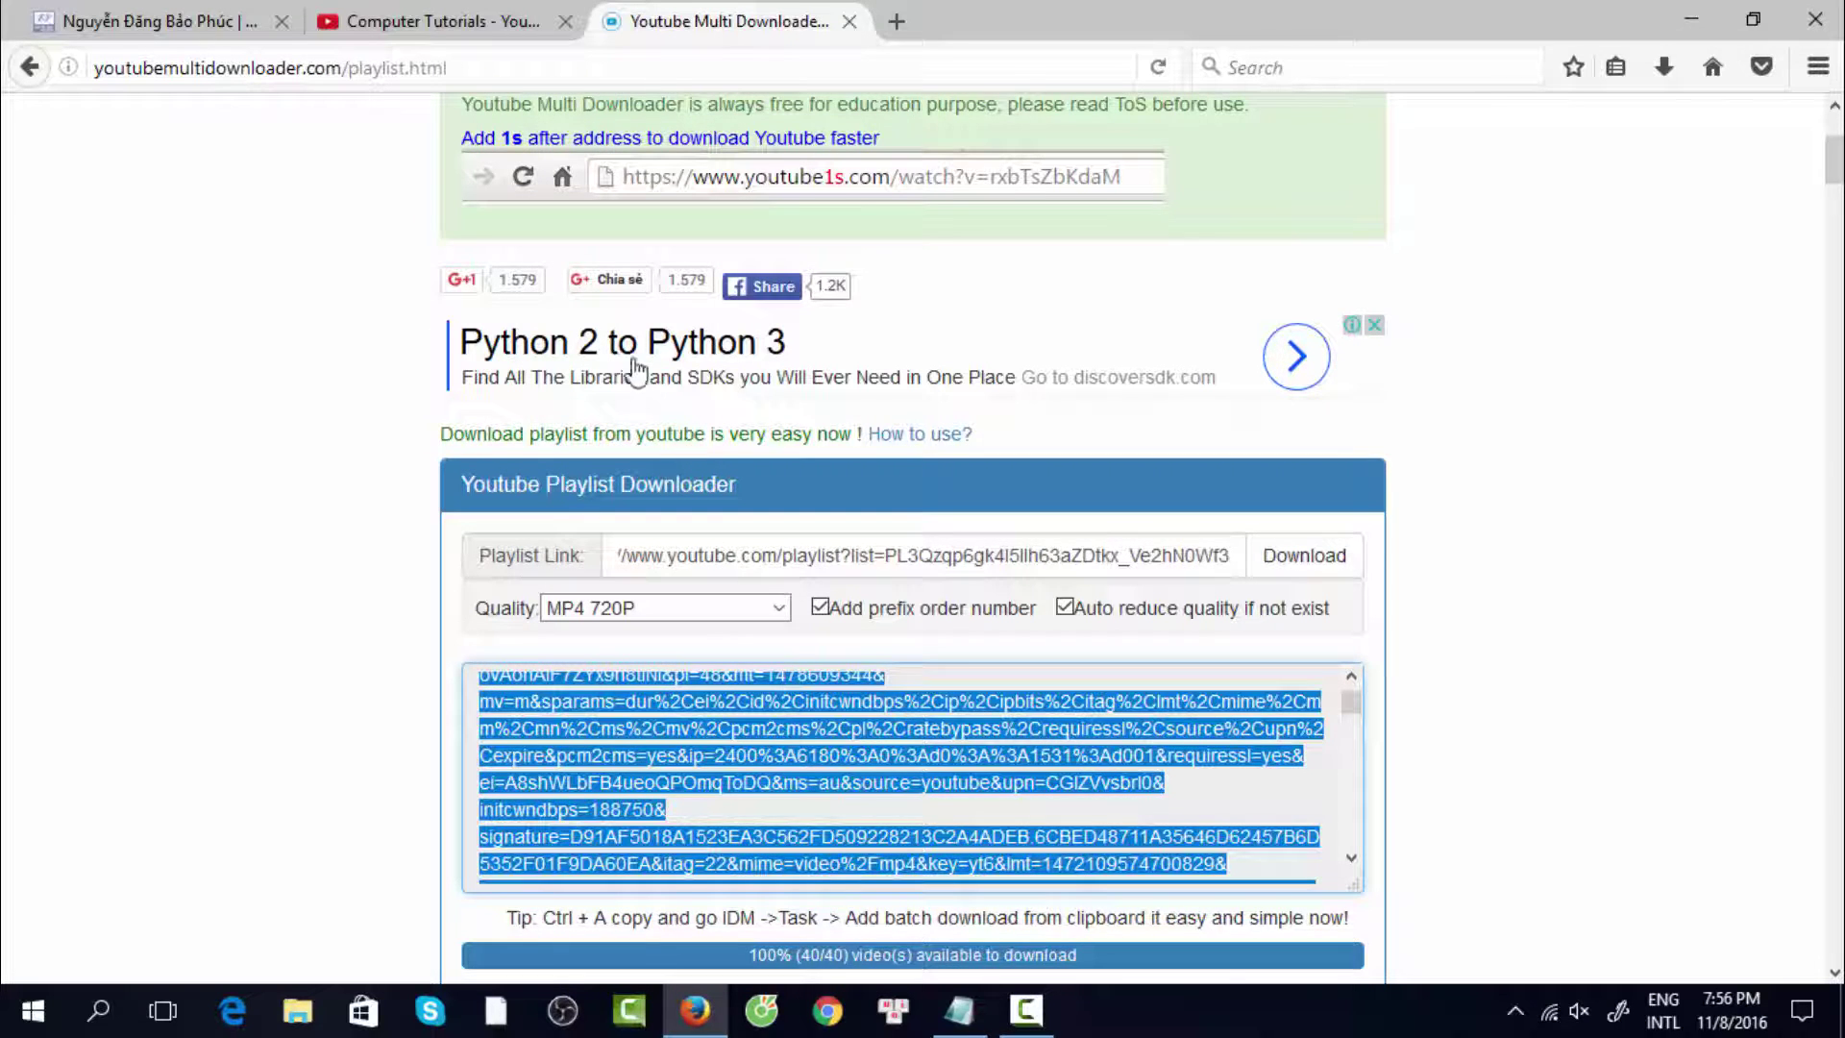
scroll(615, 317, "up", 4)
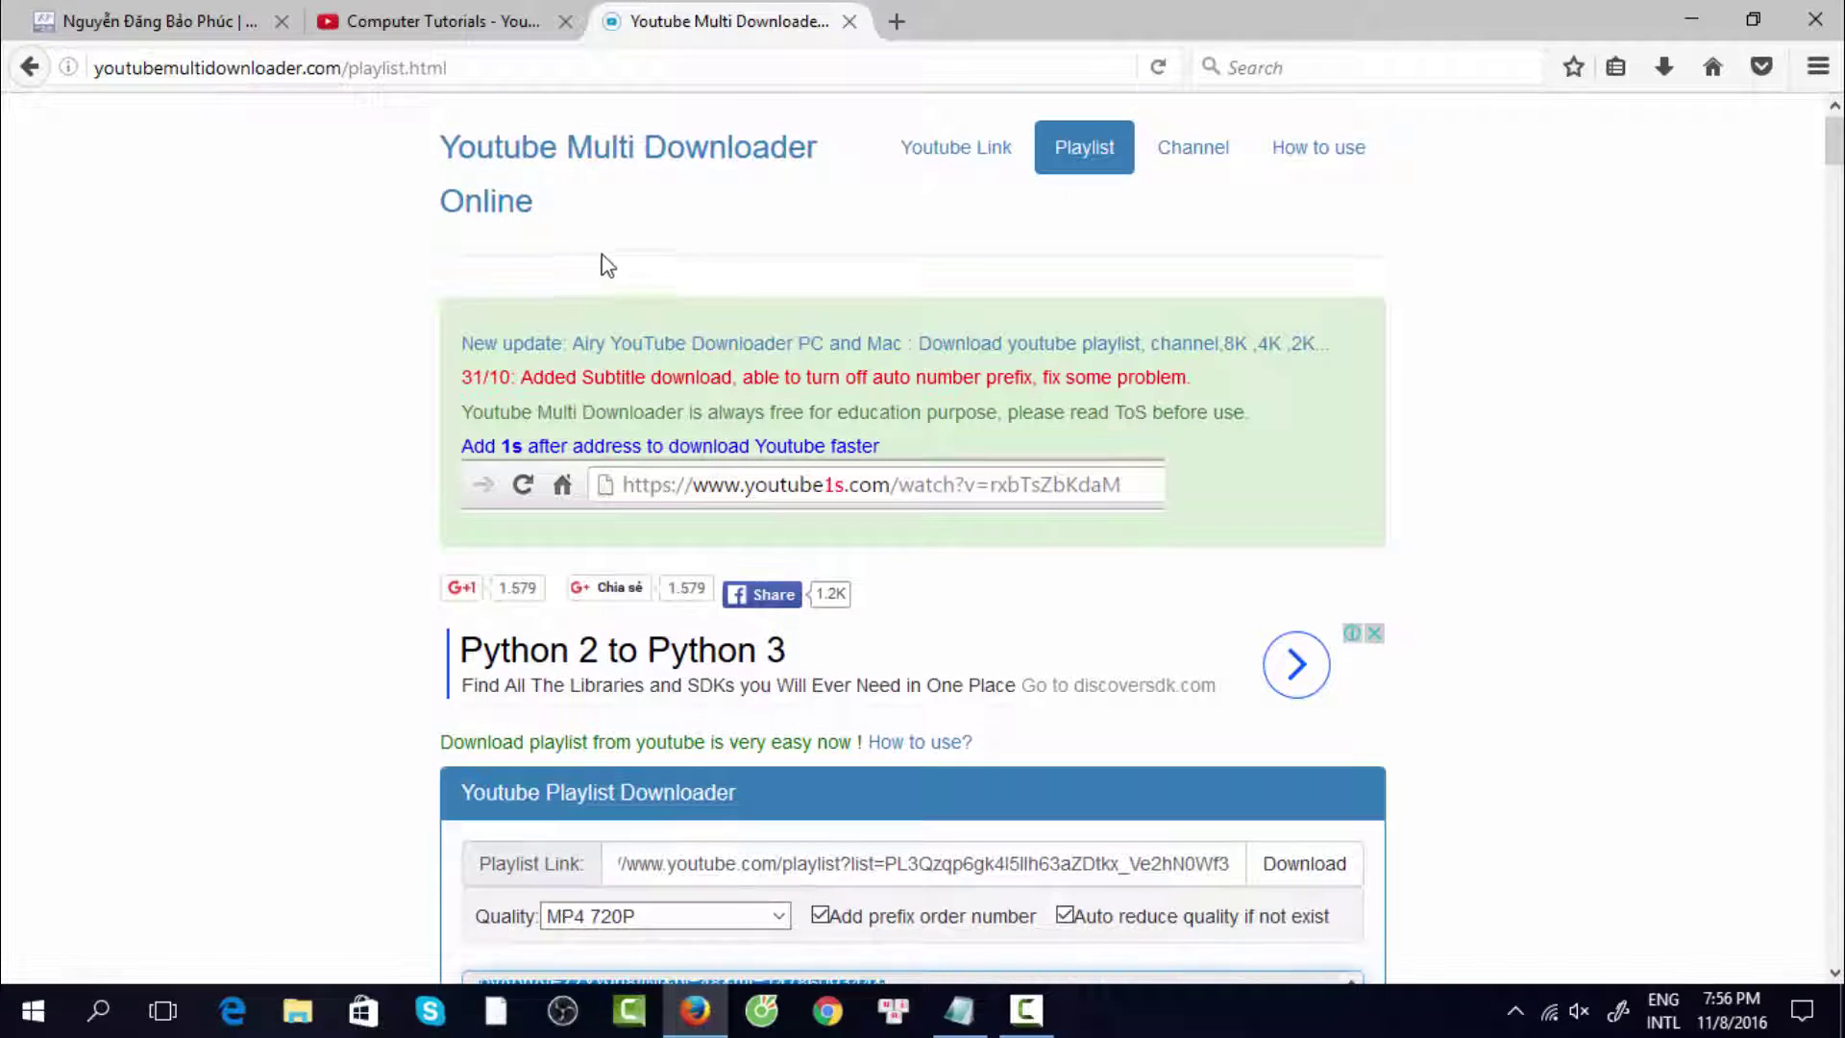
left_click(1213, 168)
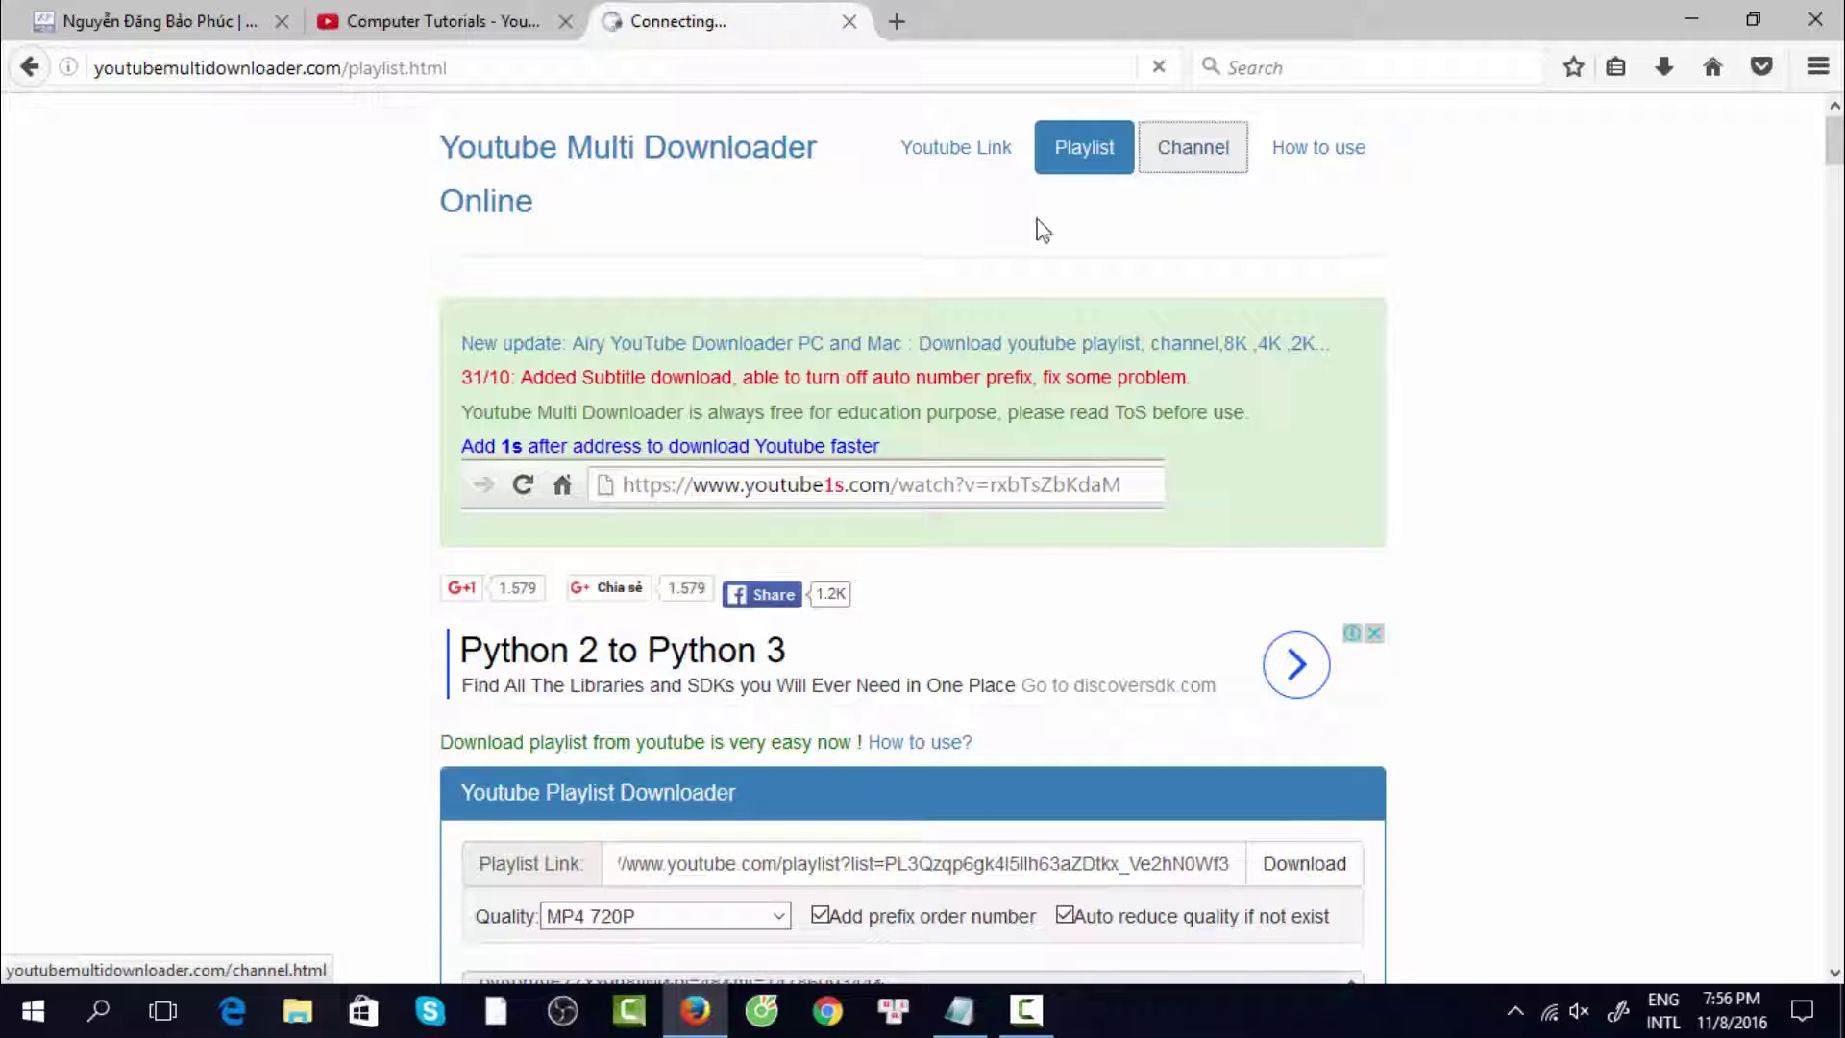
scroll(984, 384, "down", 2)
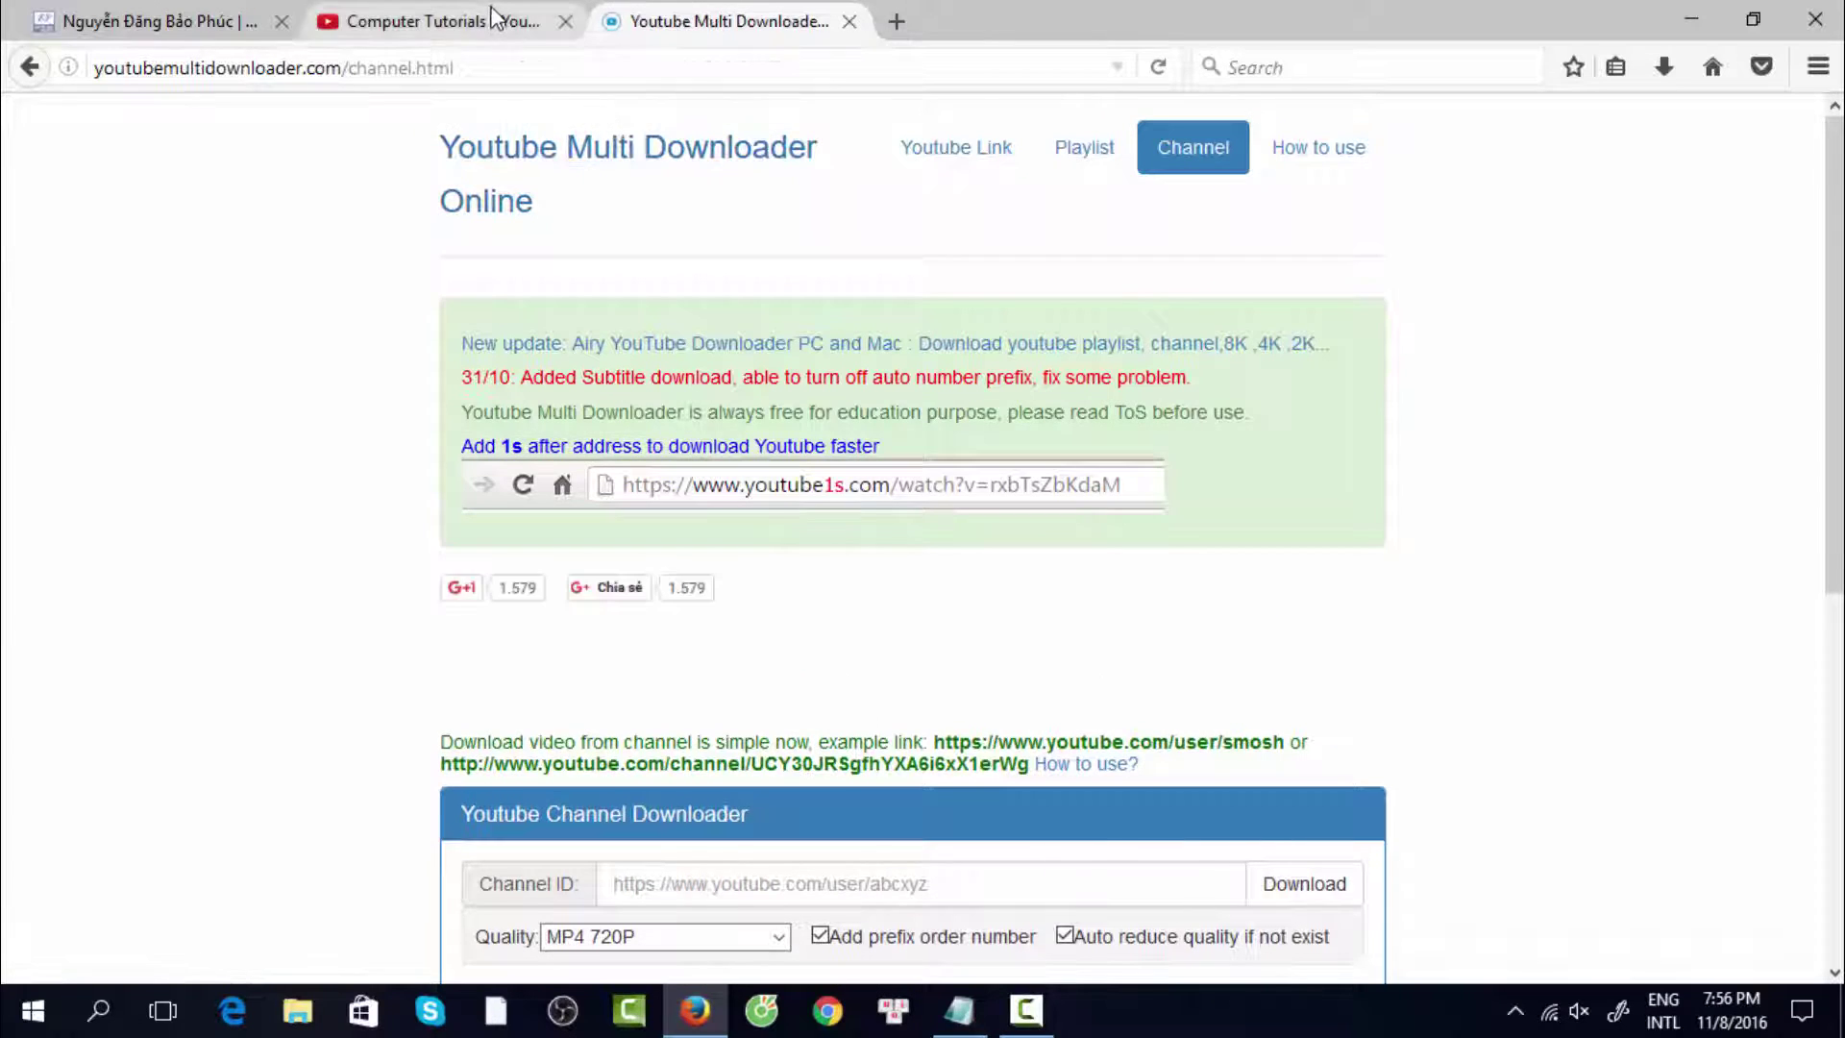
Open the Best Computer Tutorials for you channel page from the YouTube playlist and copy its address.
left_click(452, 20)
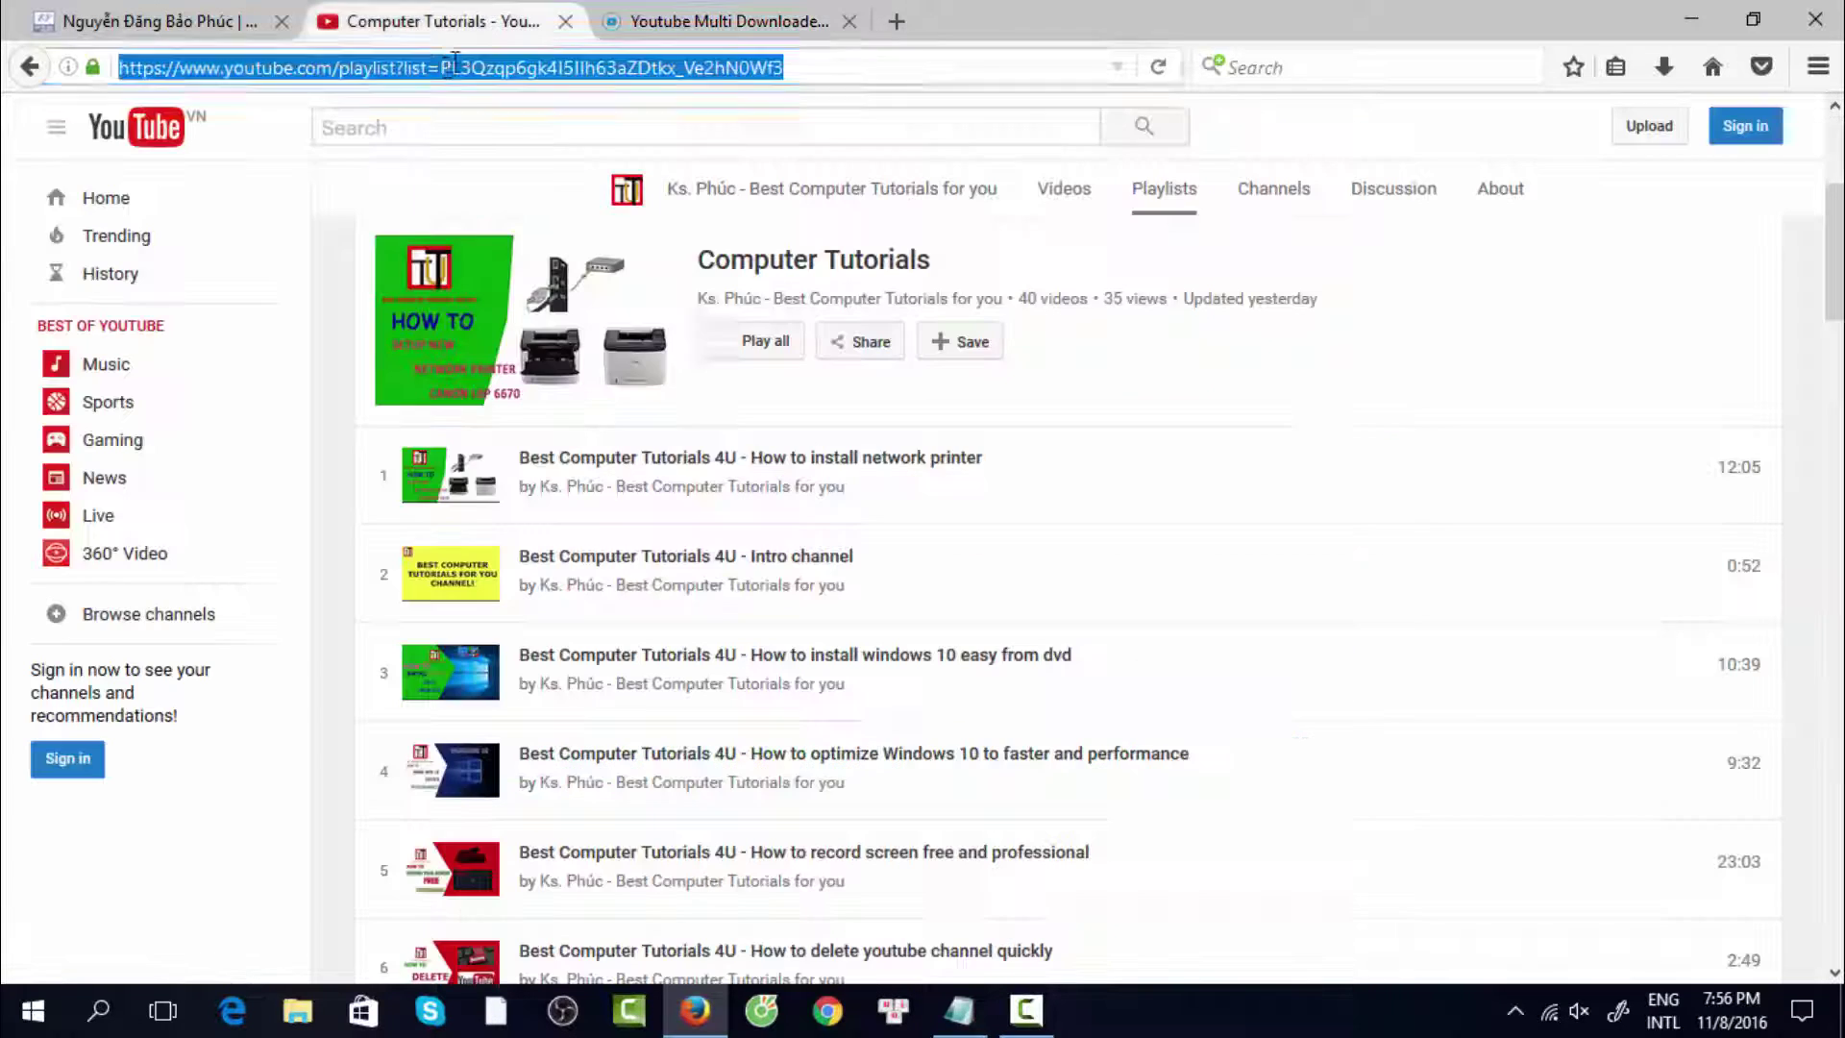
left_click(874, 190)
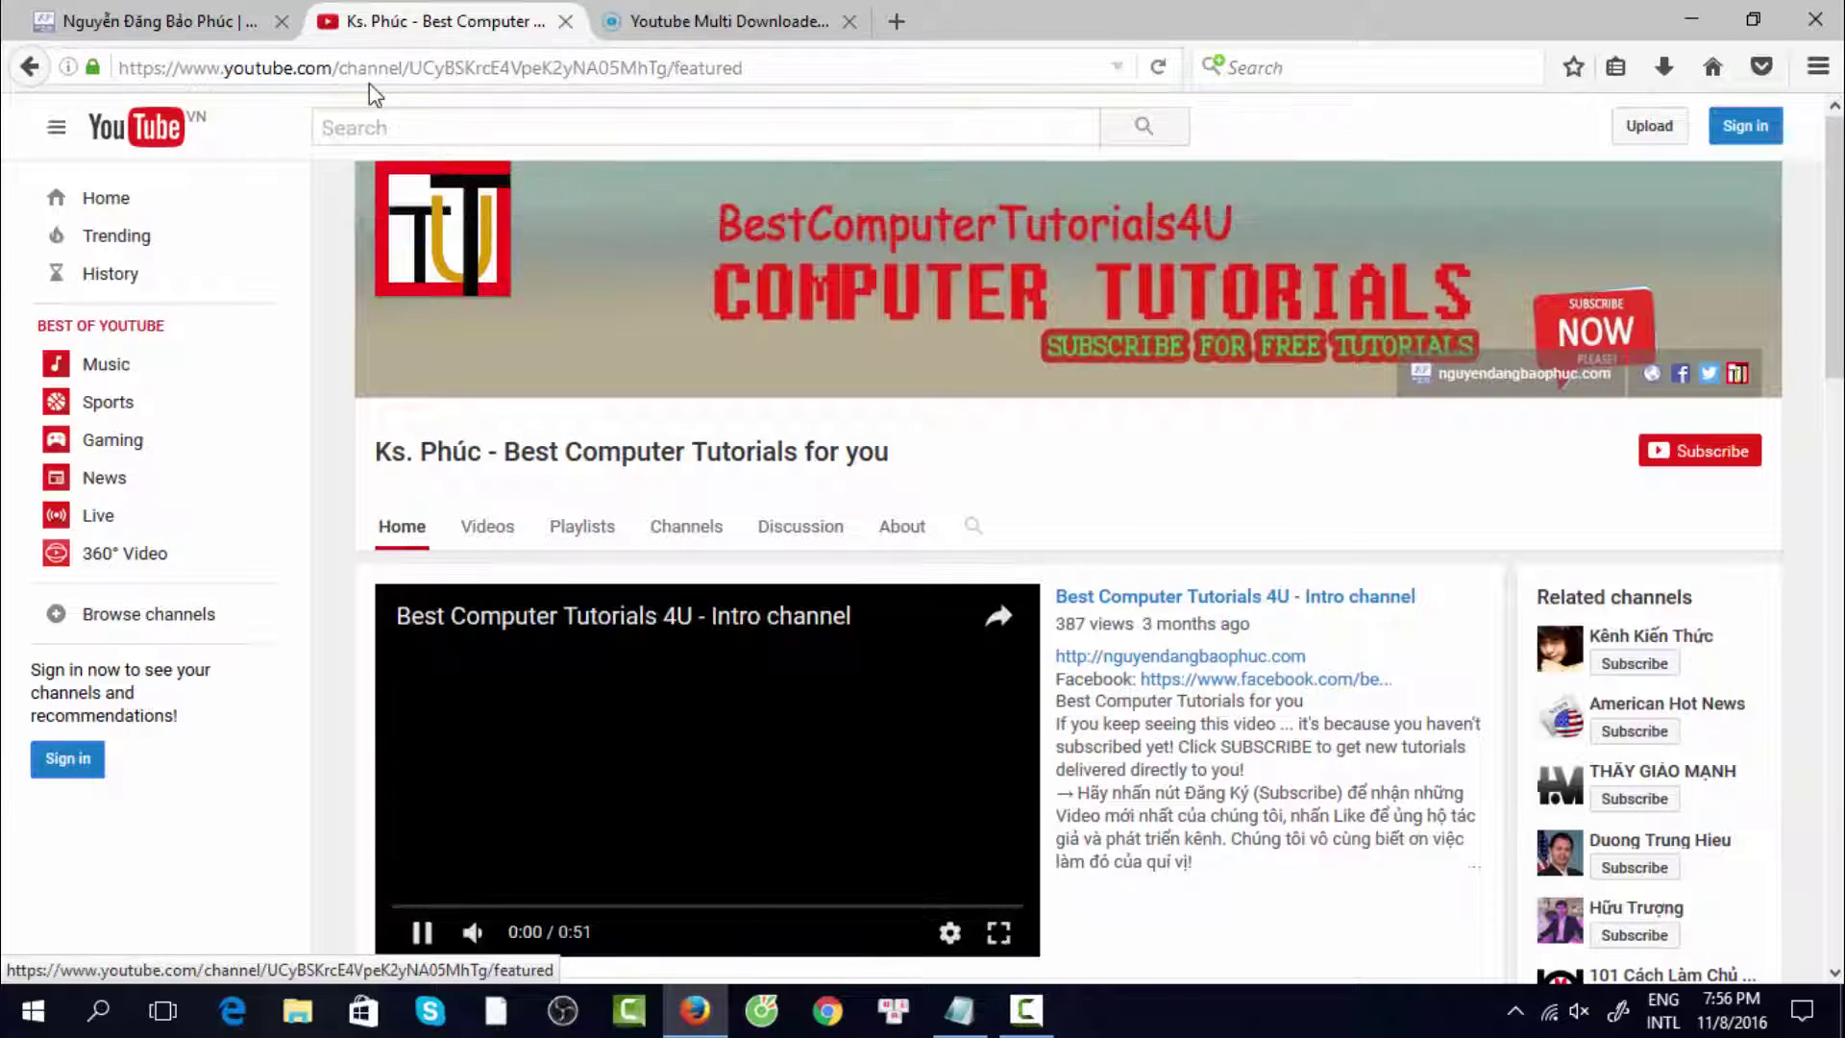
left_click(423, 67)
right_click(428, 57)
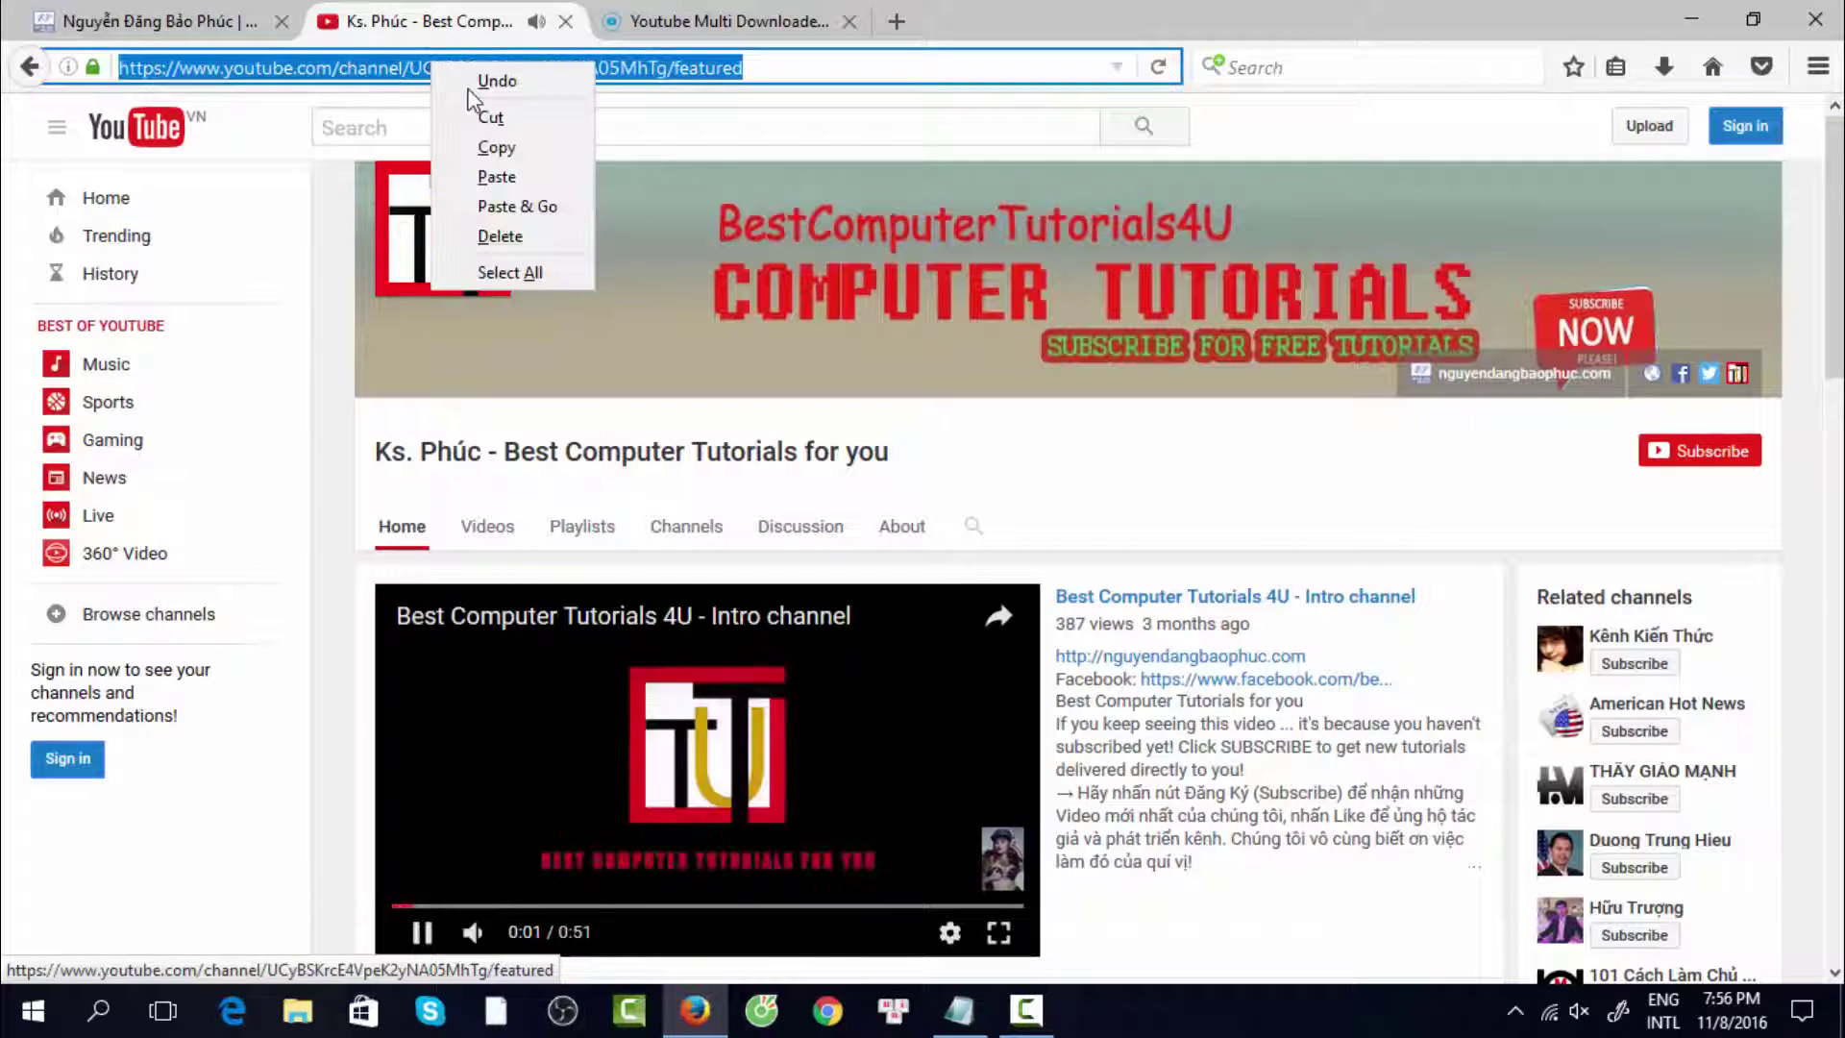
left_click(495, 145)
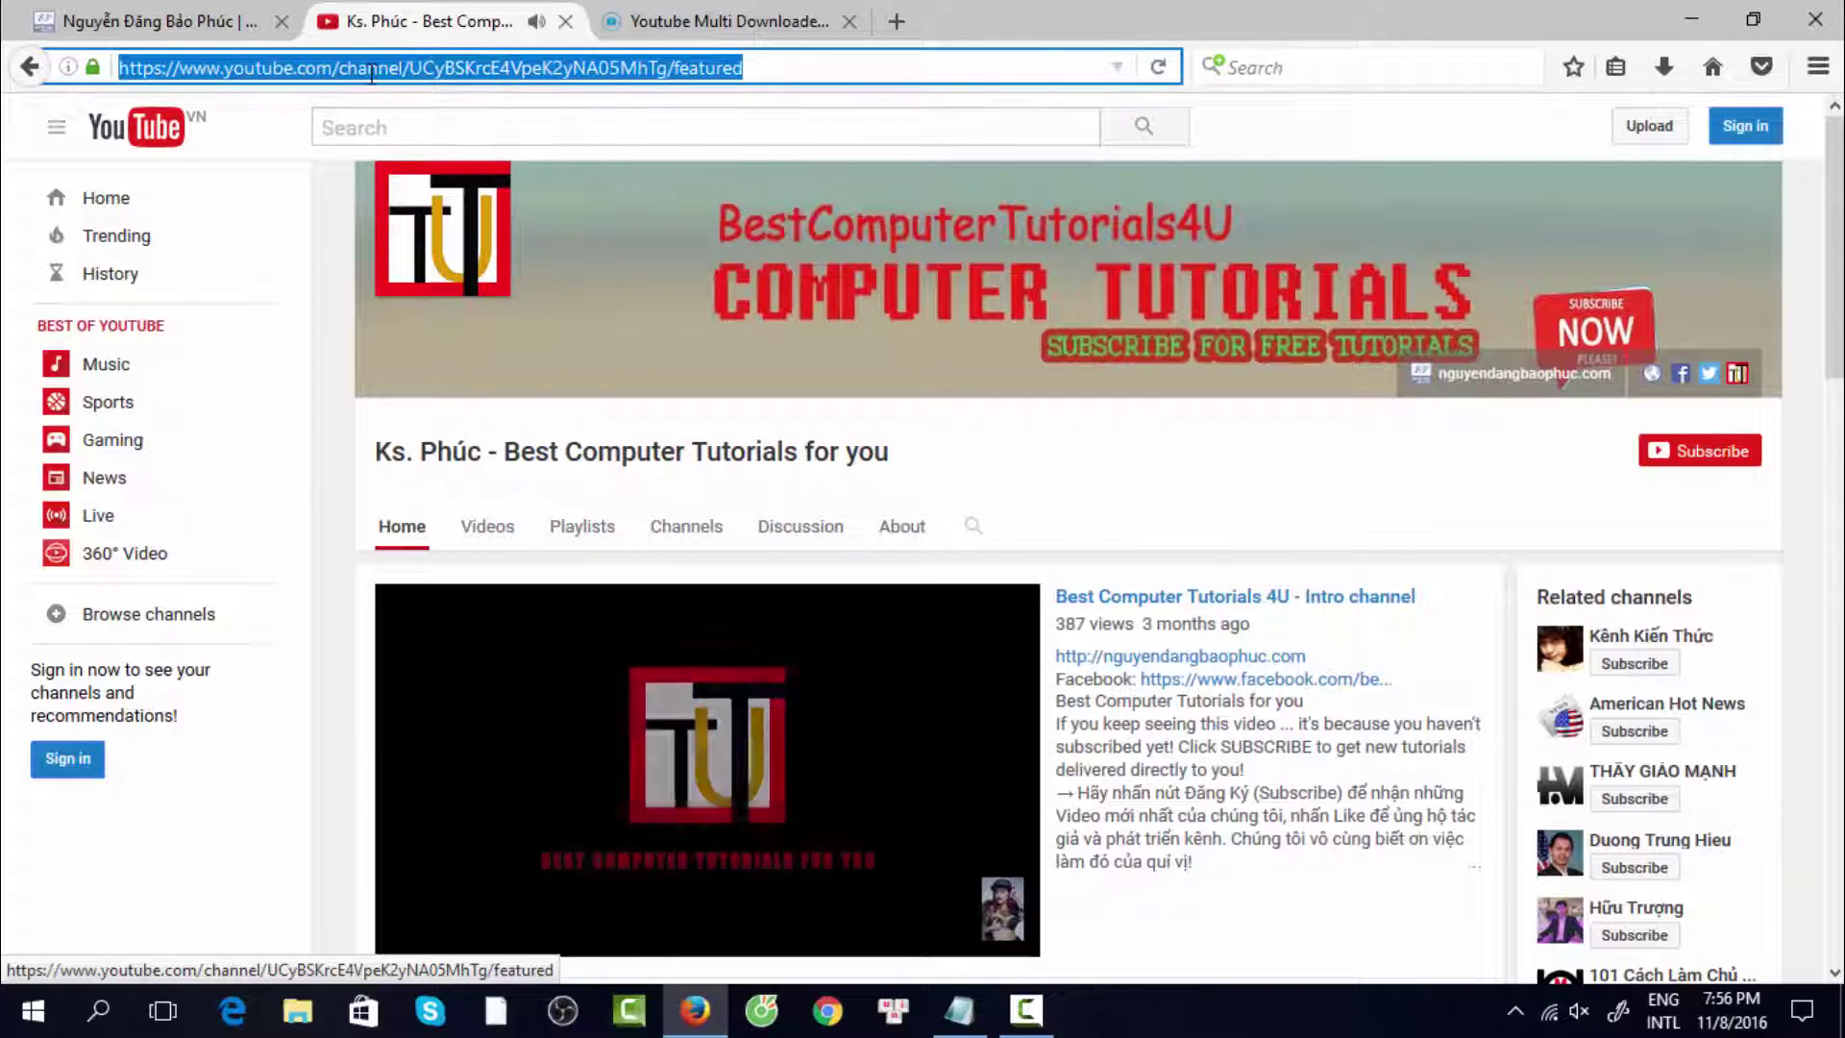
right_click(477, 81)
left_click(541, 160)
Paste the channel address as the Channel ID in Youtube Multi Downloader and start generating its video links.
left_click(719, 23)
scroll(670, 740, "down", 5)
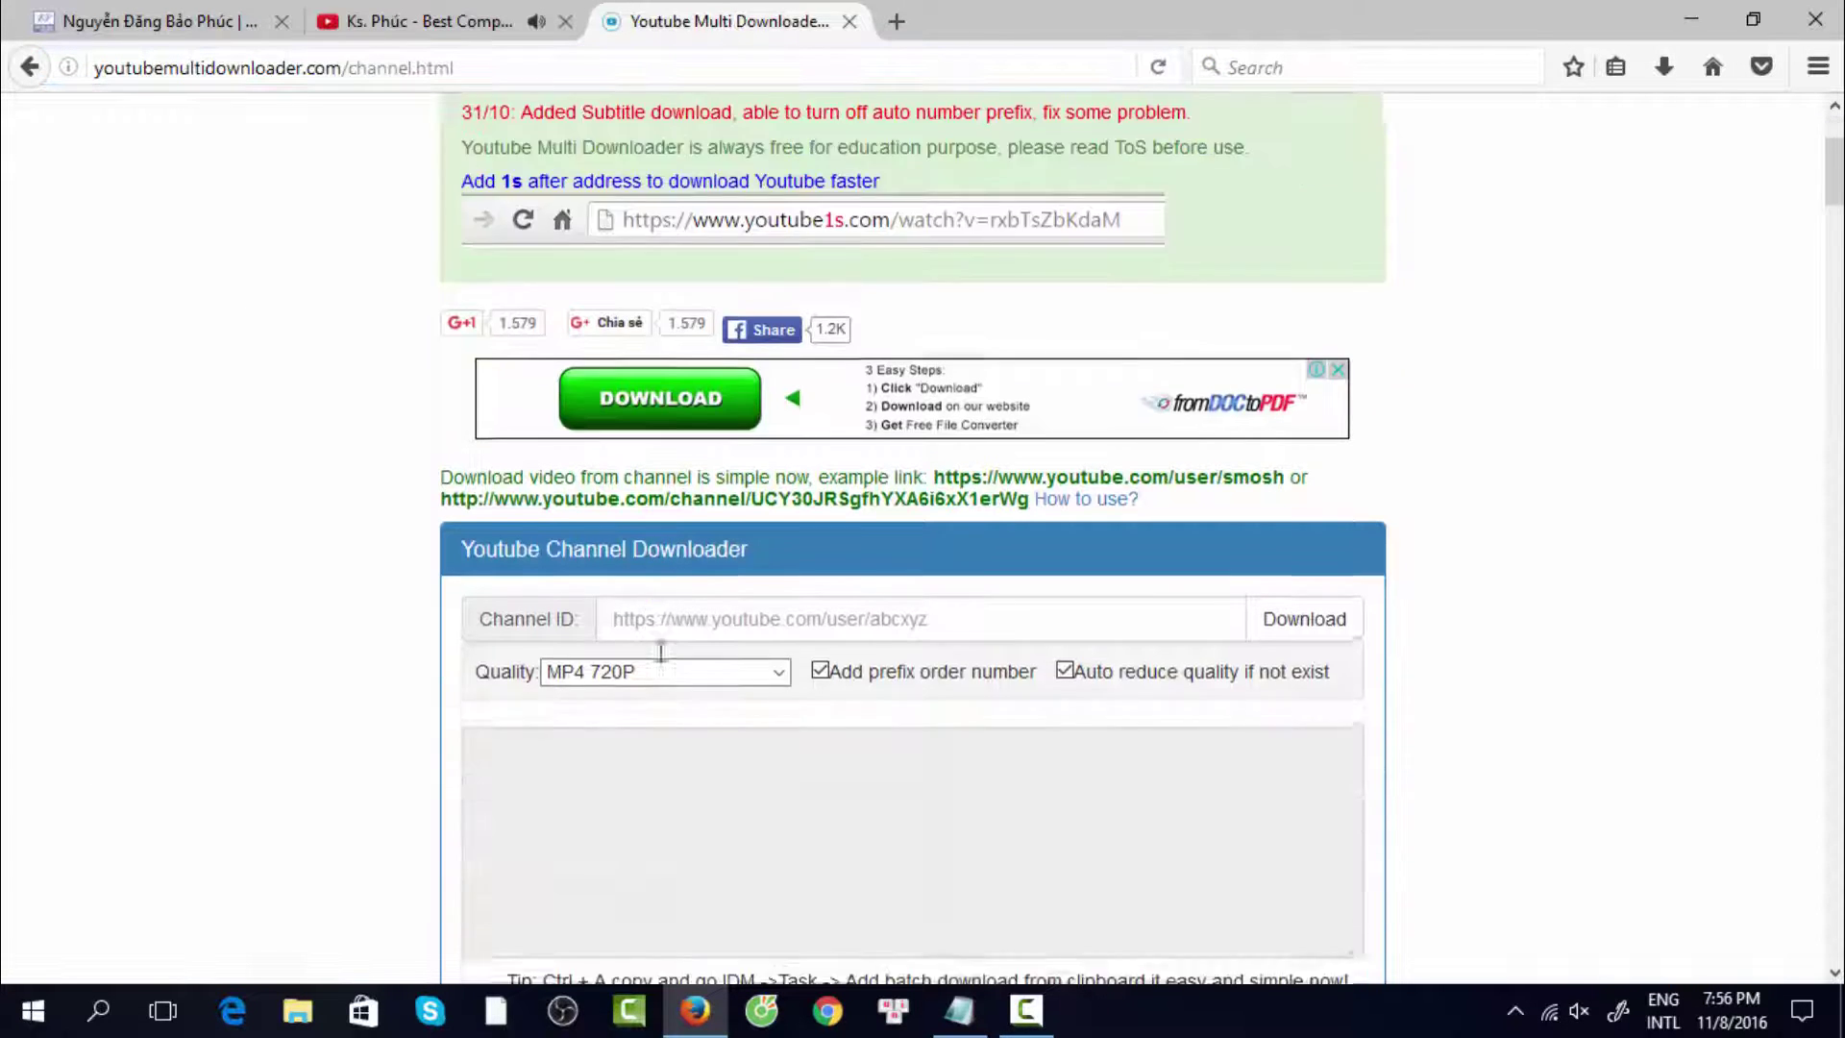
left_click(675, 417)
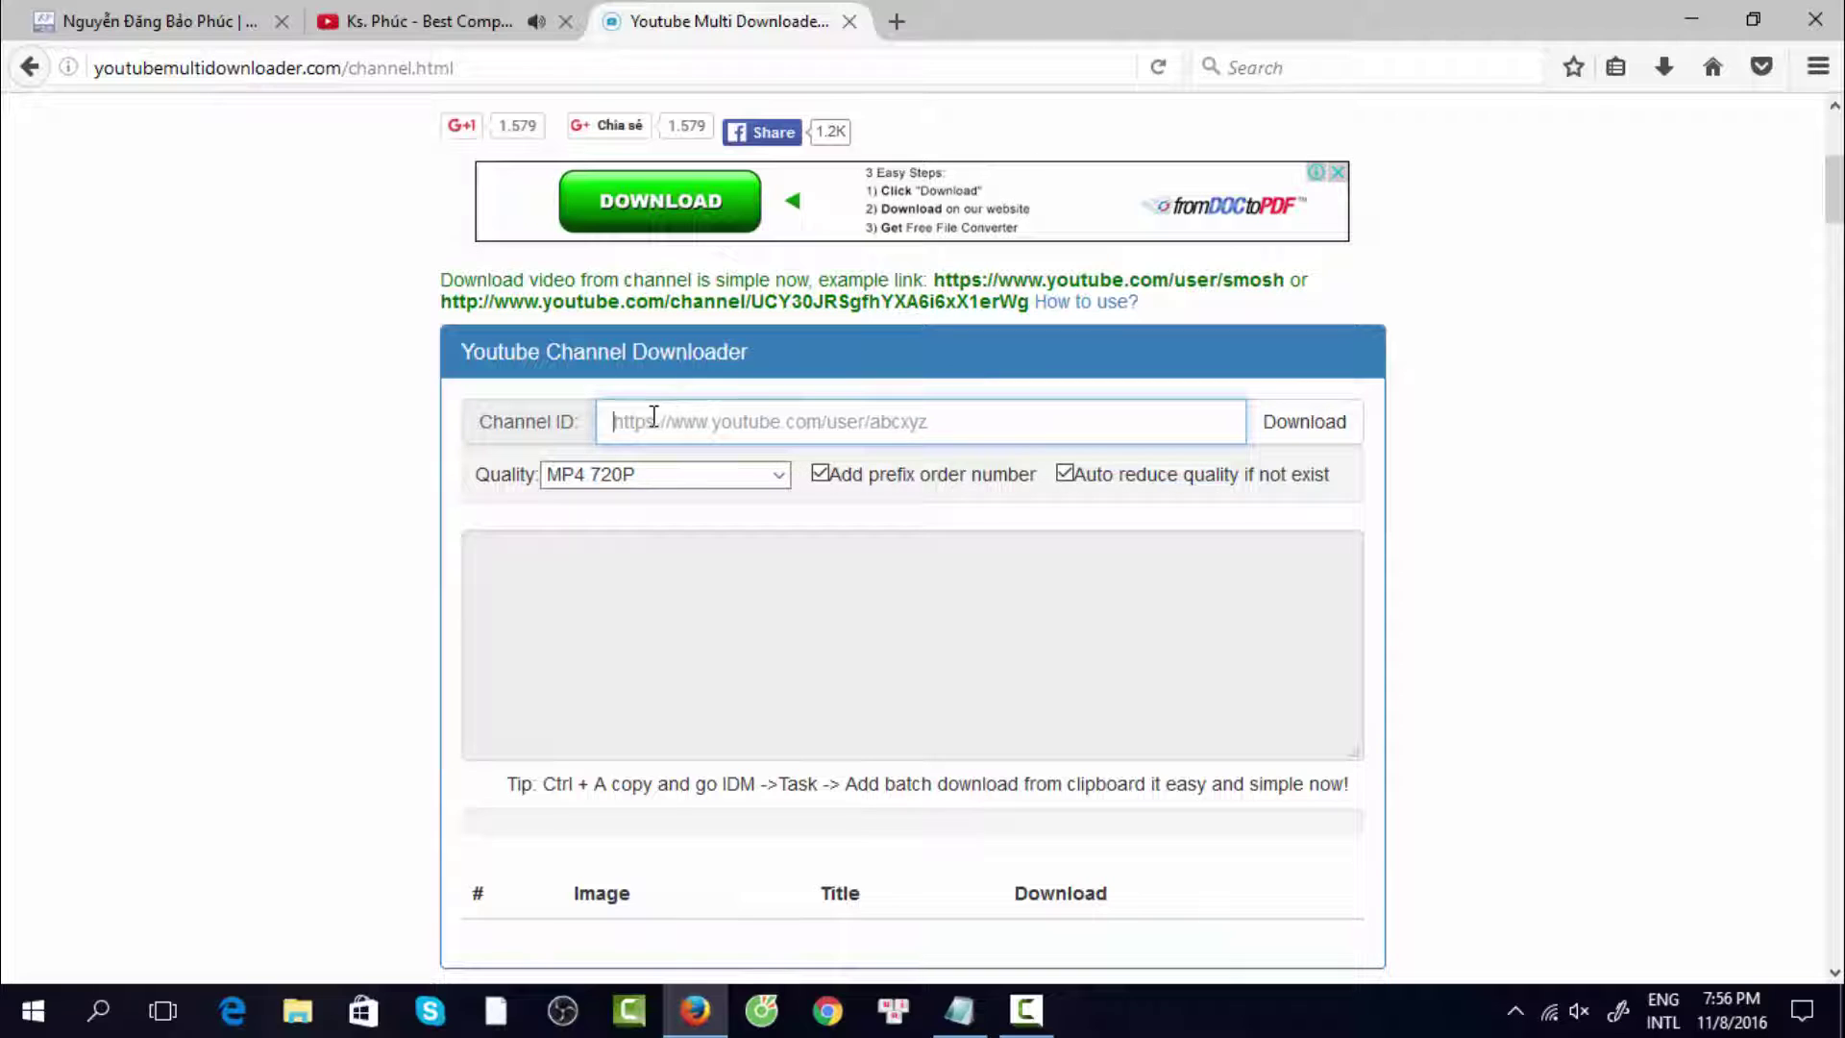
key("ctrl+v")
key("Return")
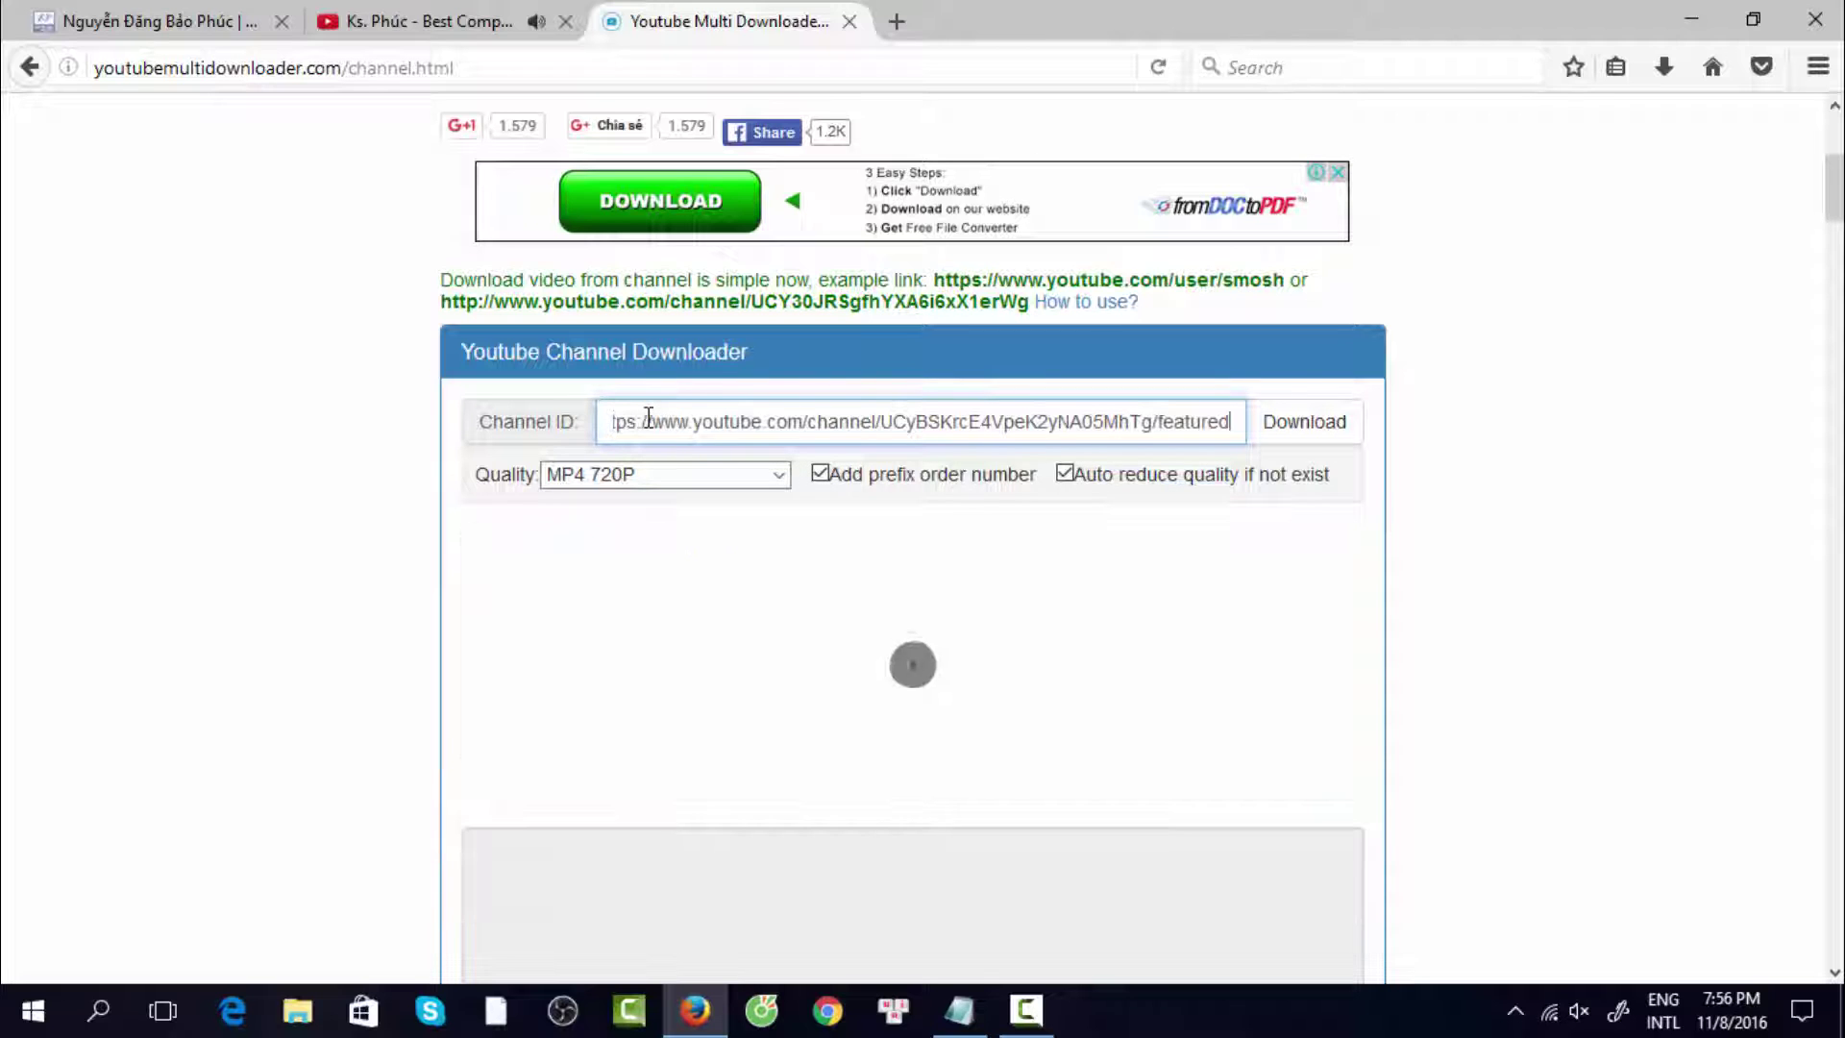
Look through the list of channel videos down to its end and return to the generated links.
scroll(833, 567, "down", 3)
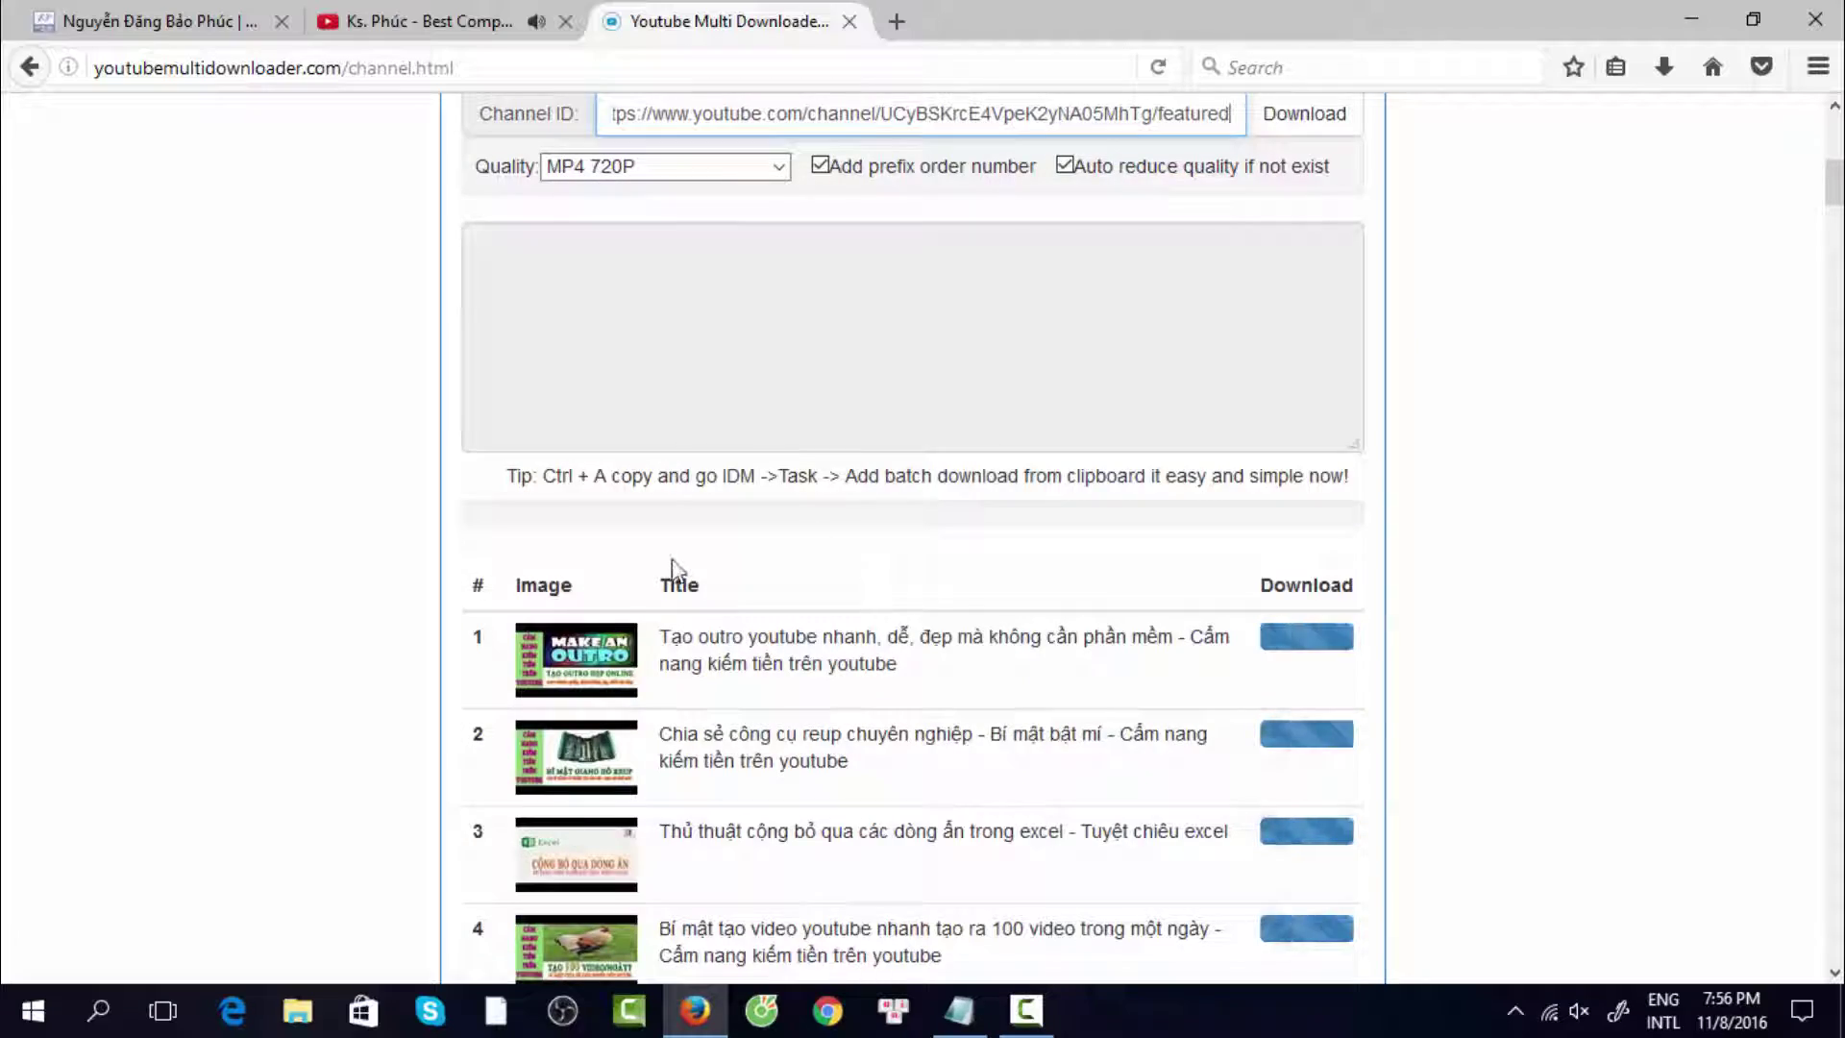
scroll(602, 526, "down", 3)
scroll(602, 531, "down", 20)
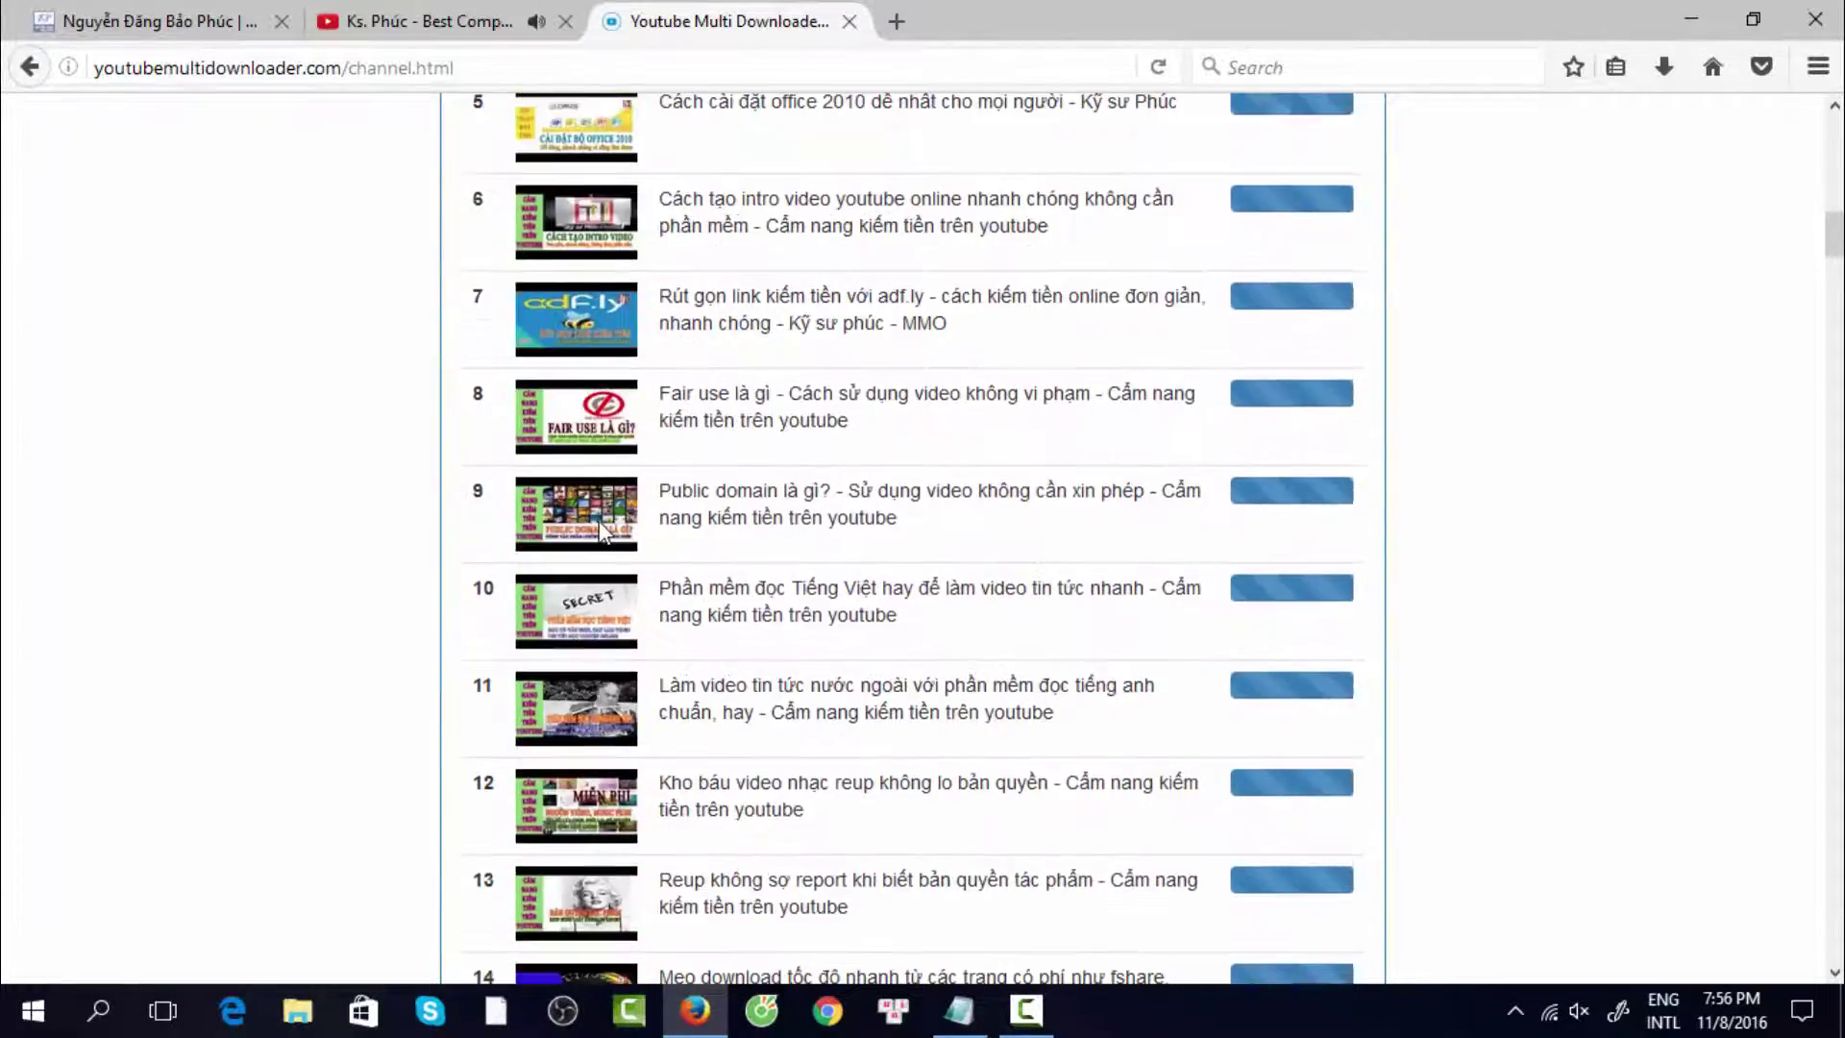
scroll(598, 558, "down", 15)
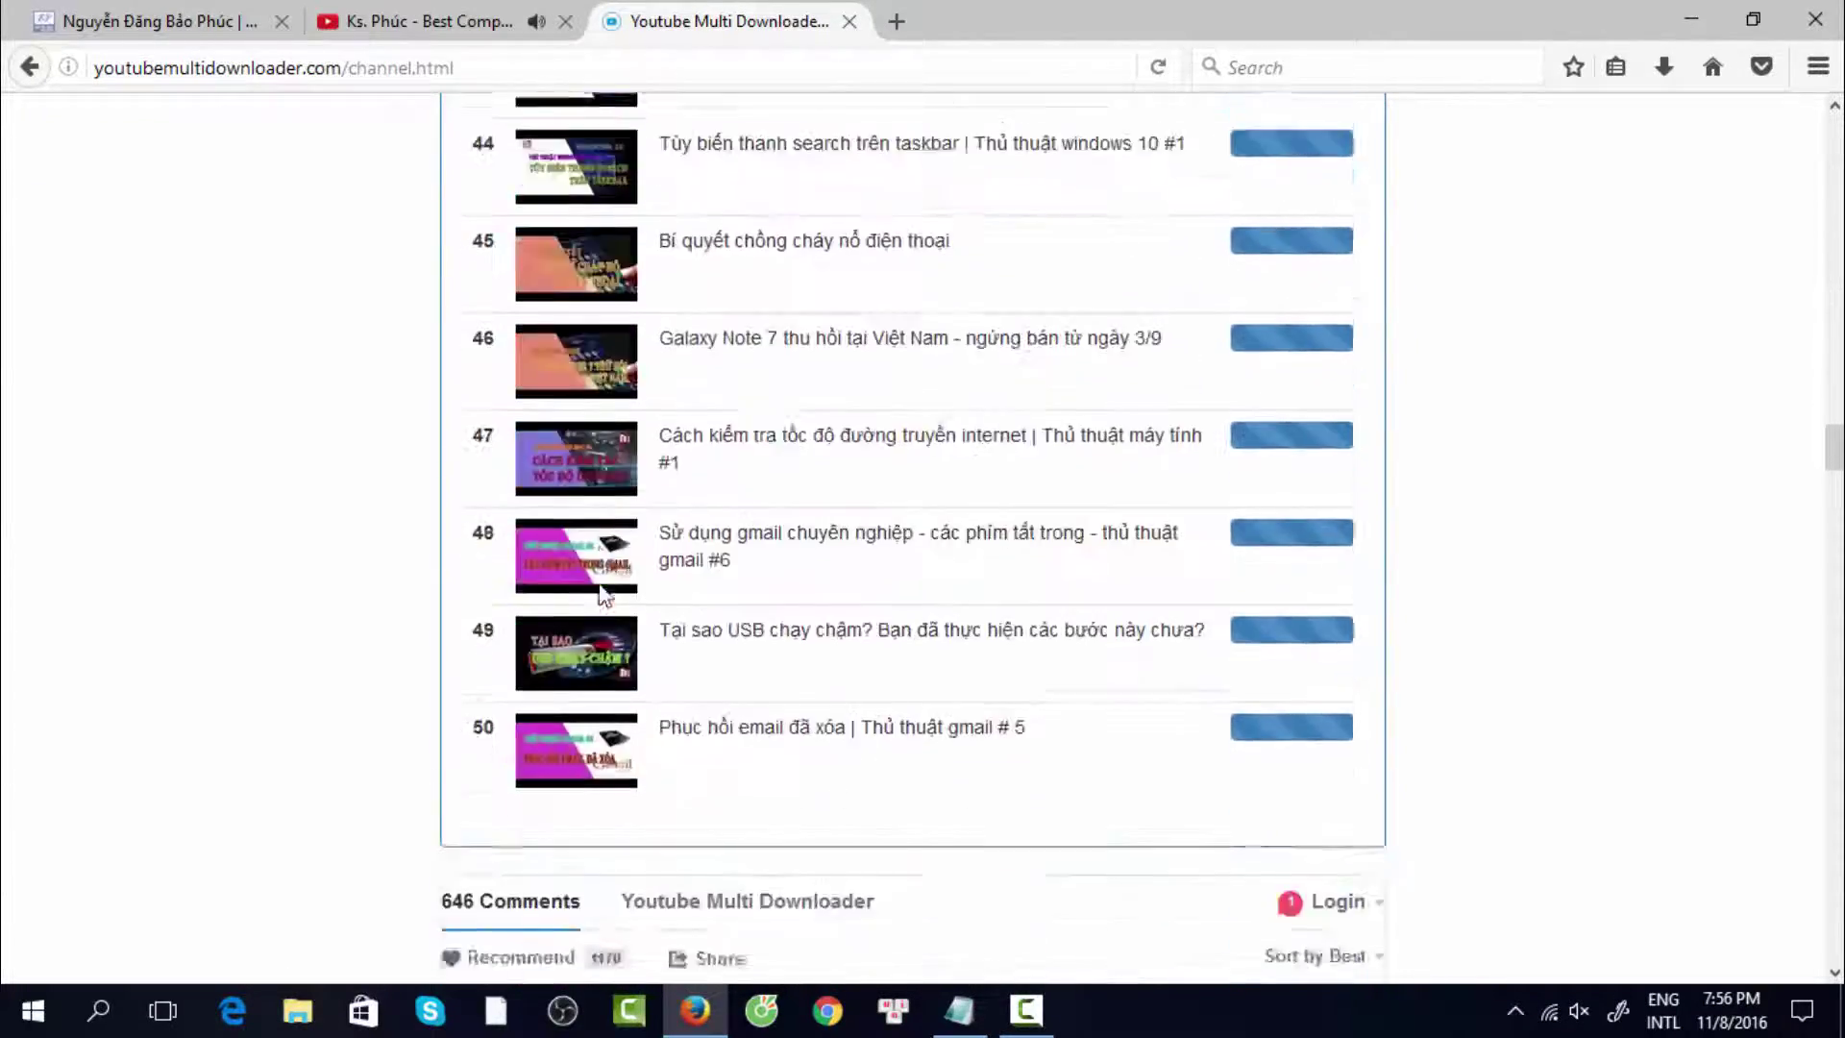
scroll(1216, 673, "up", 12)
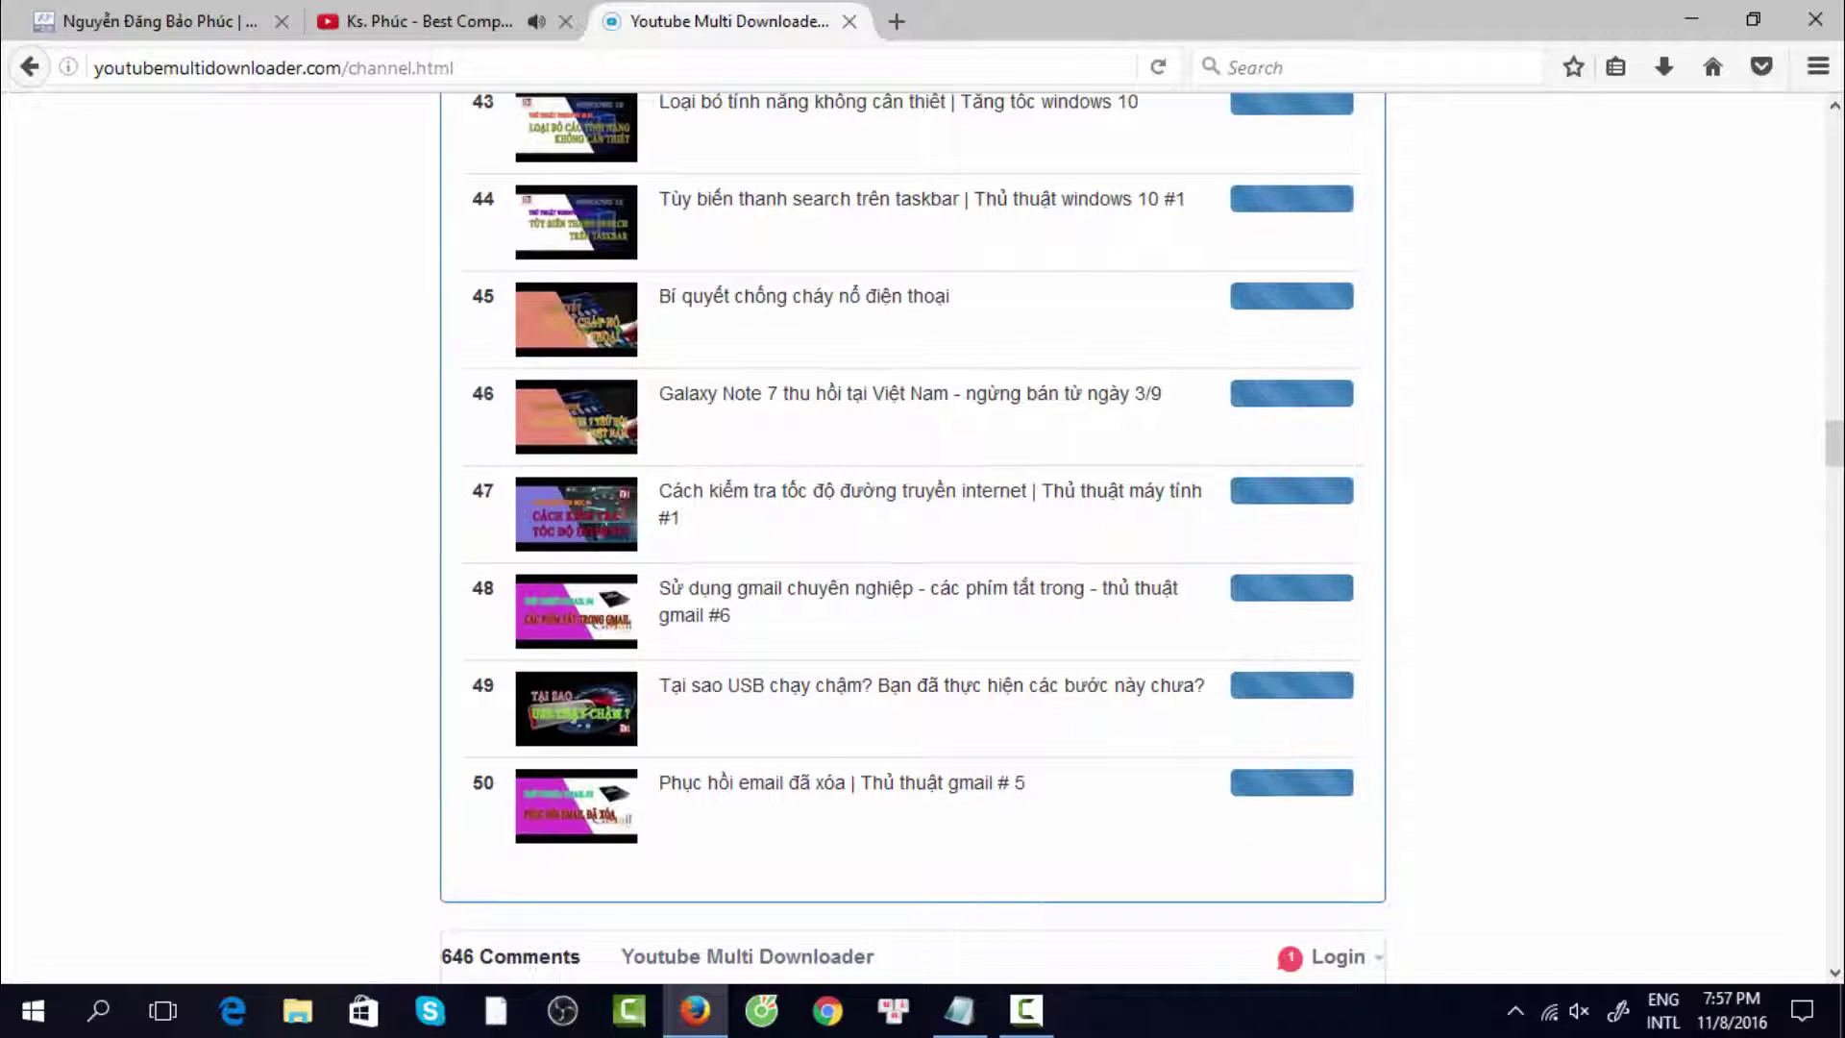
left_click_drag(1834, 444, 1833, 139)
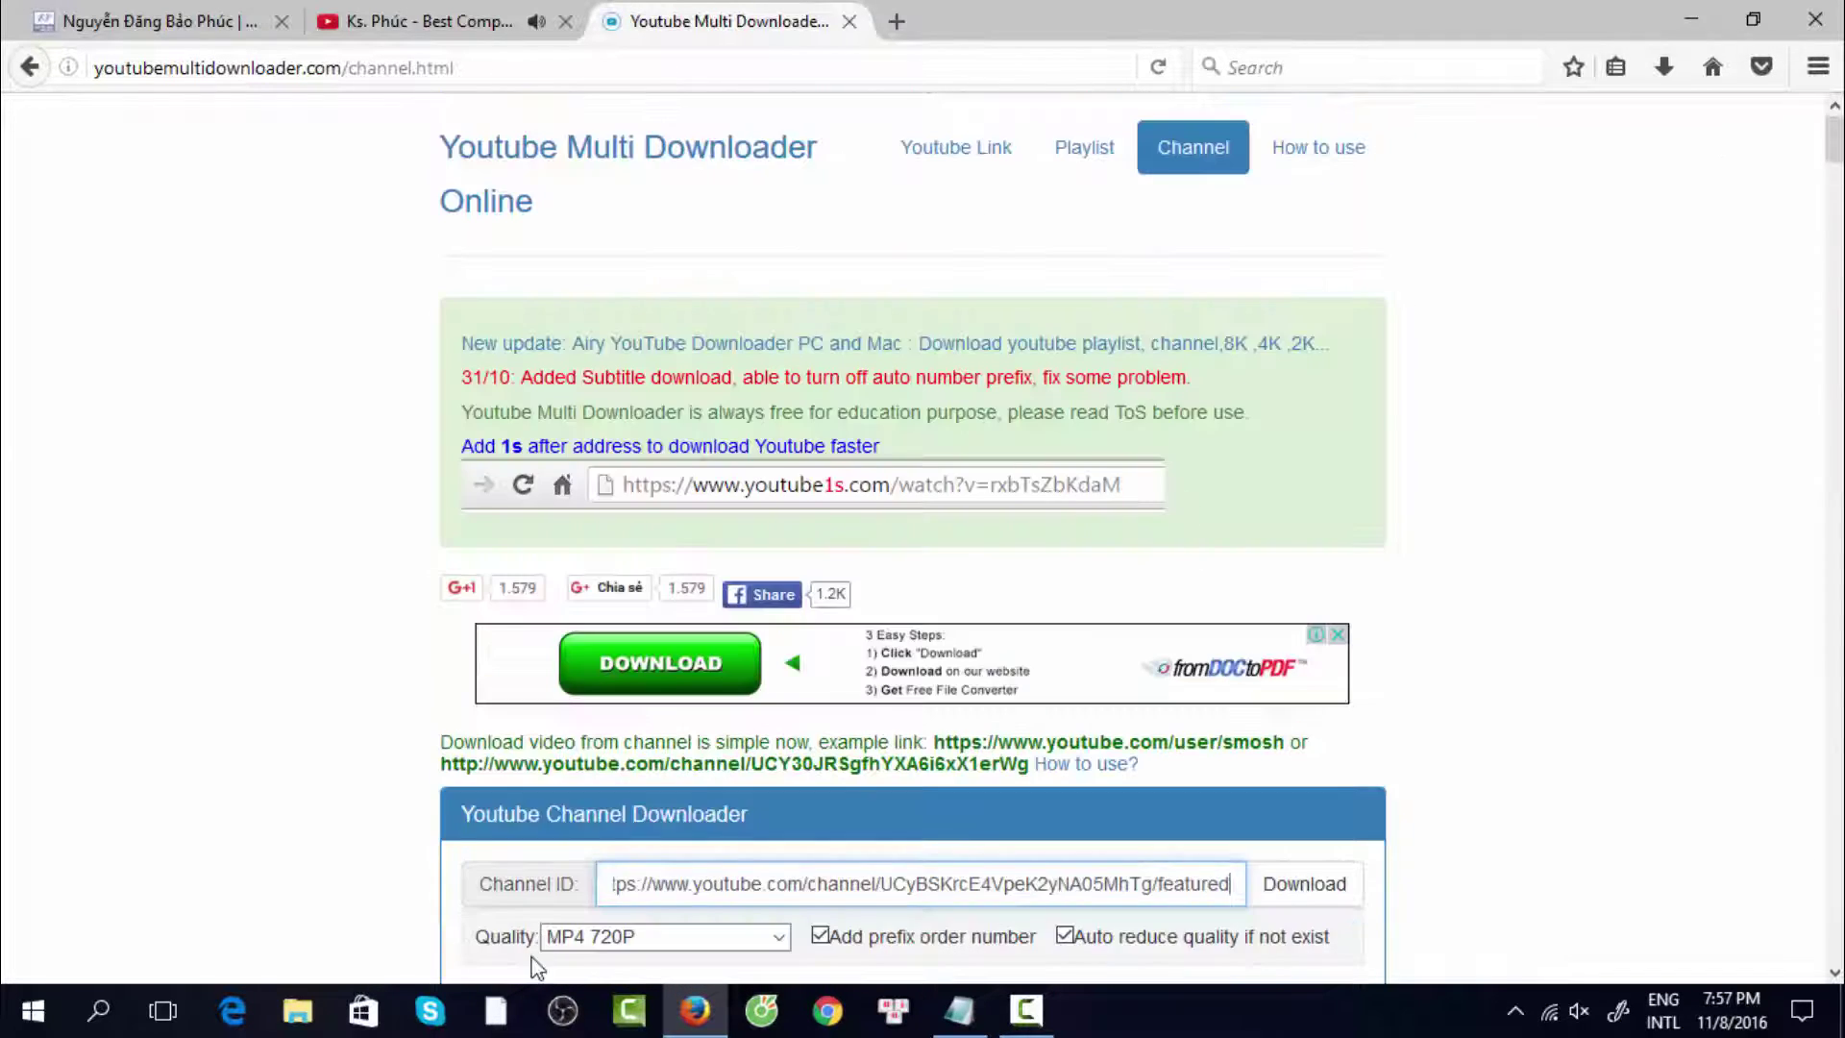
scroll(670, 574, "down", 7)
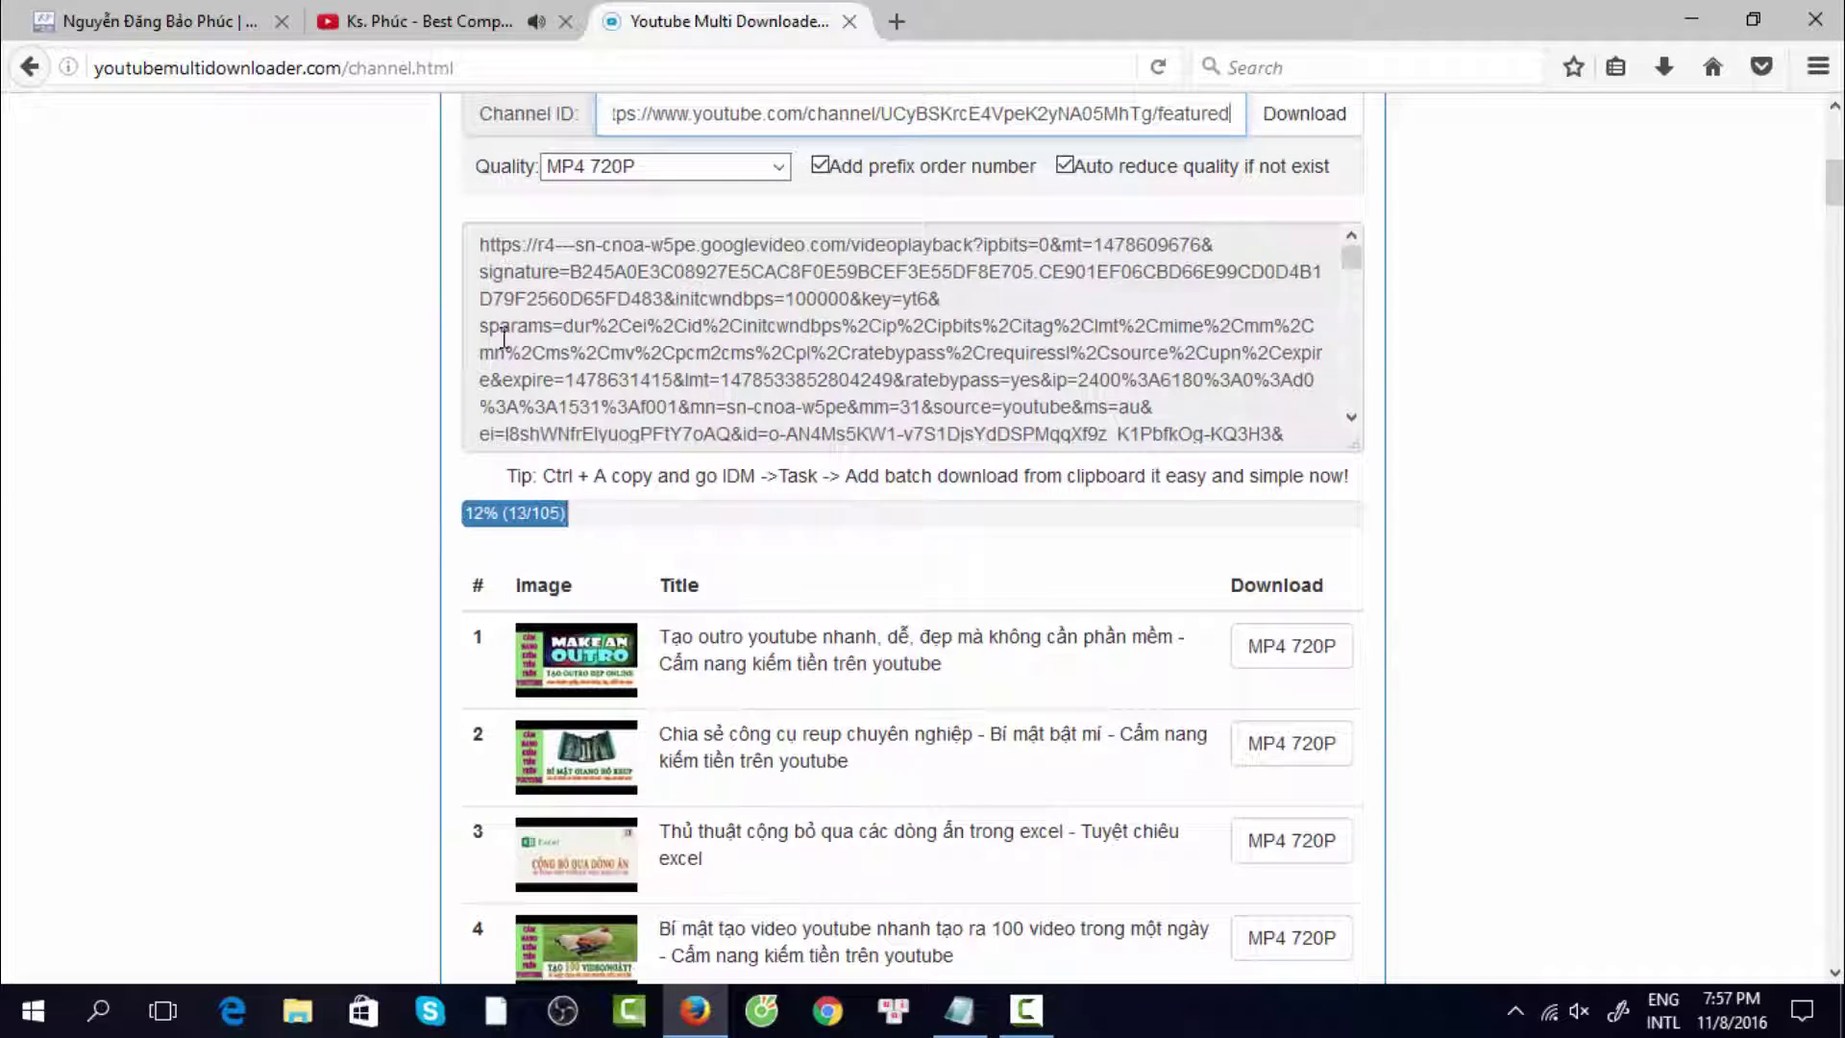
Highlight the visible part of the generated video links and clear the selection.
left_click_drag(479, 244, 1316, 327)
left_click_drag(1284, 433, 918, 416)
left_click(918, 416)
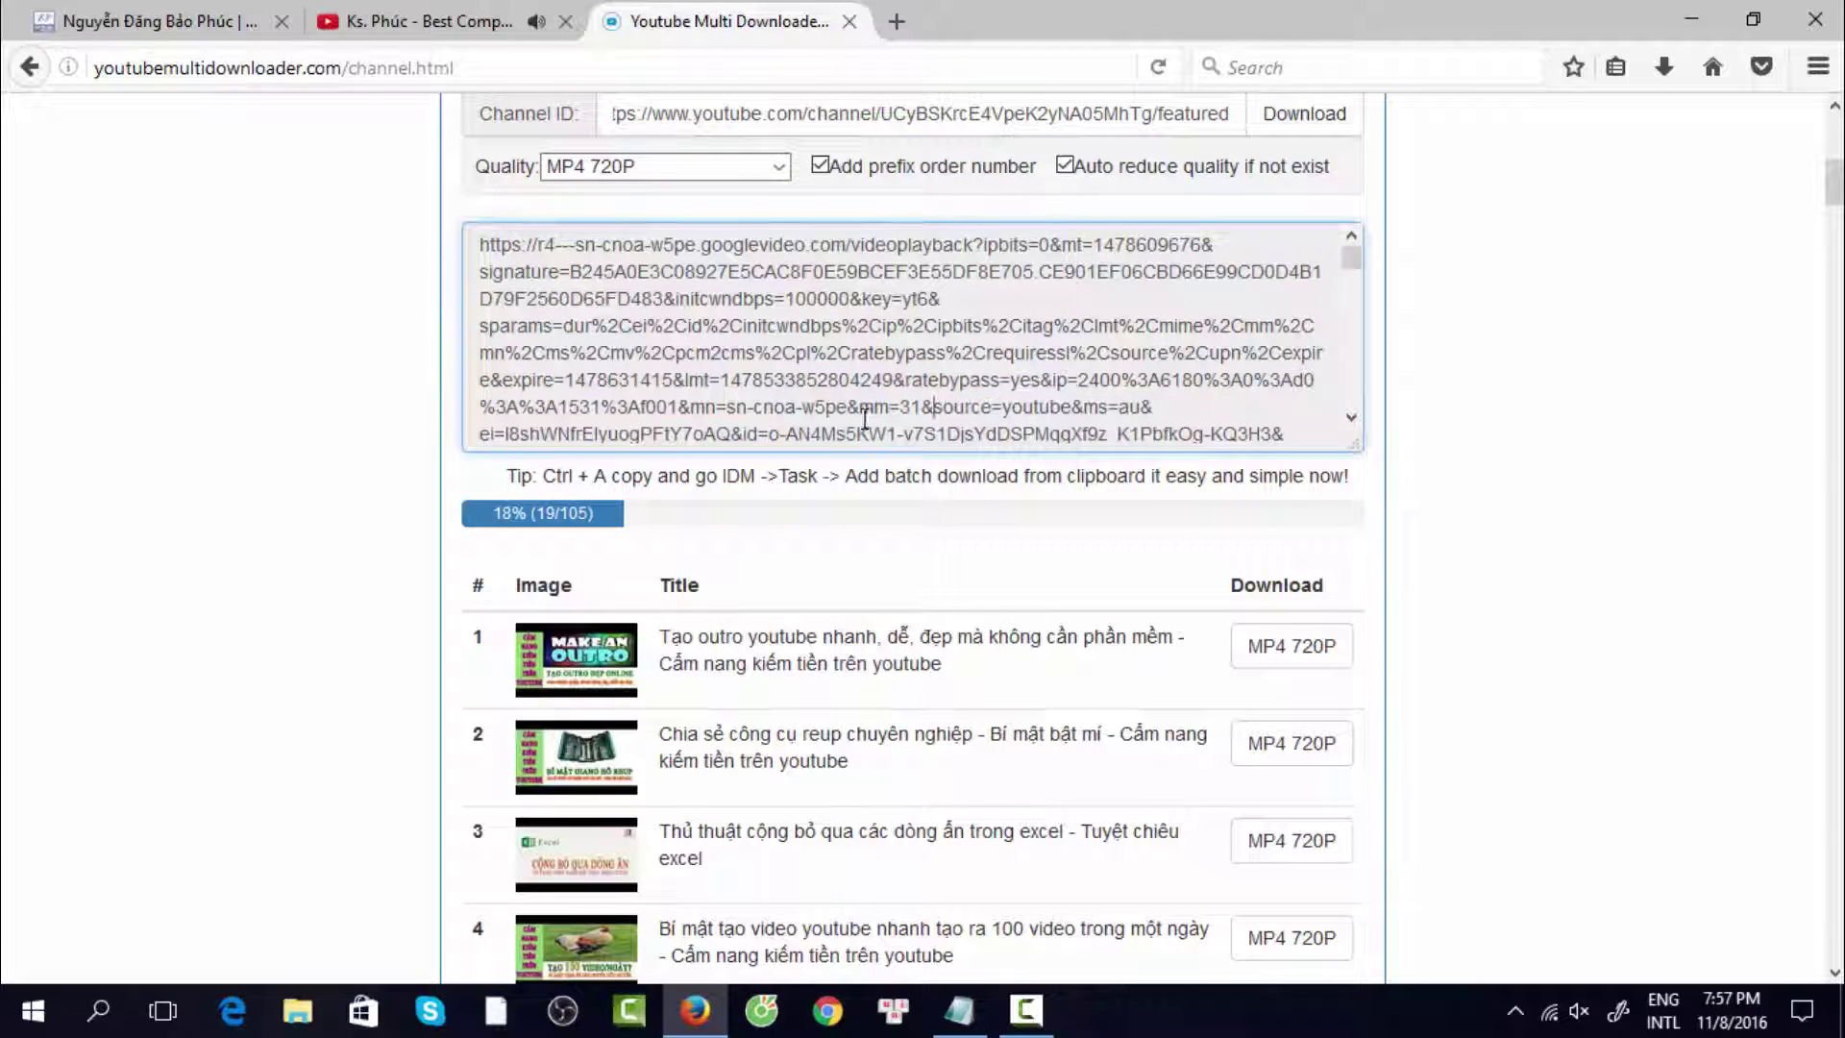
left_click_drag(1211, 423, 536, 232)
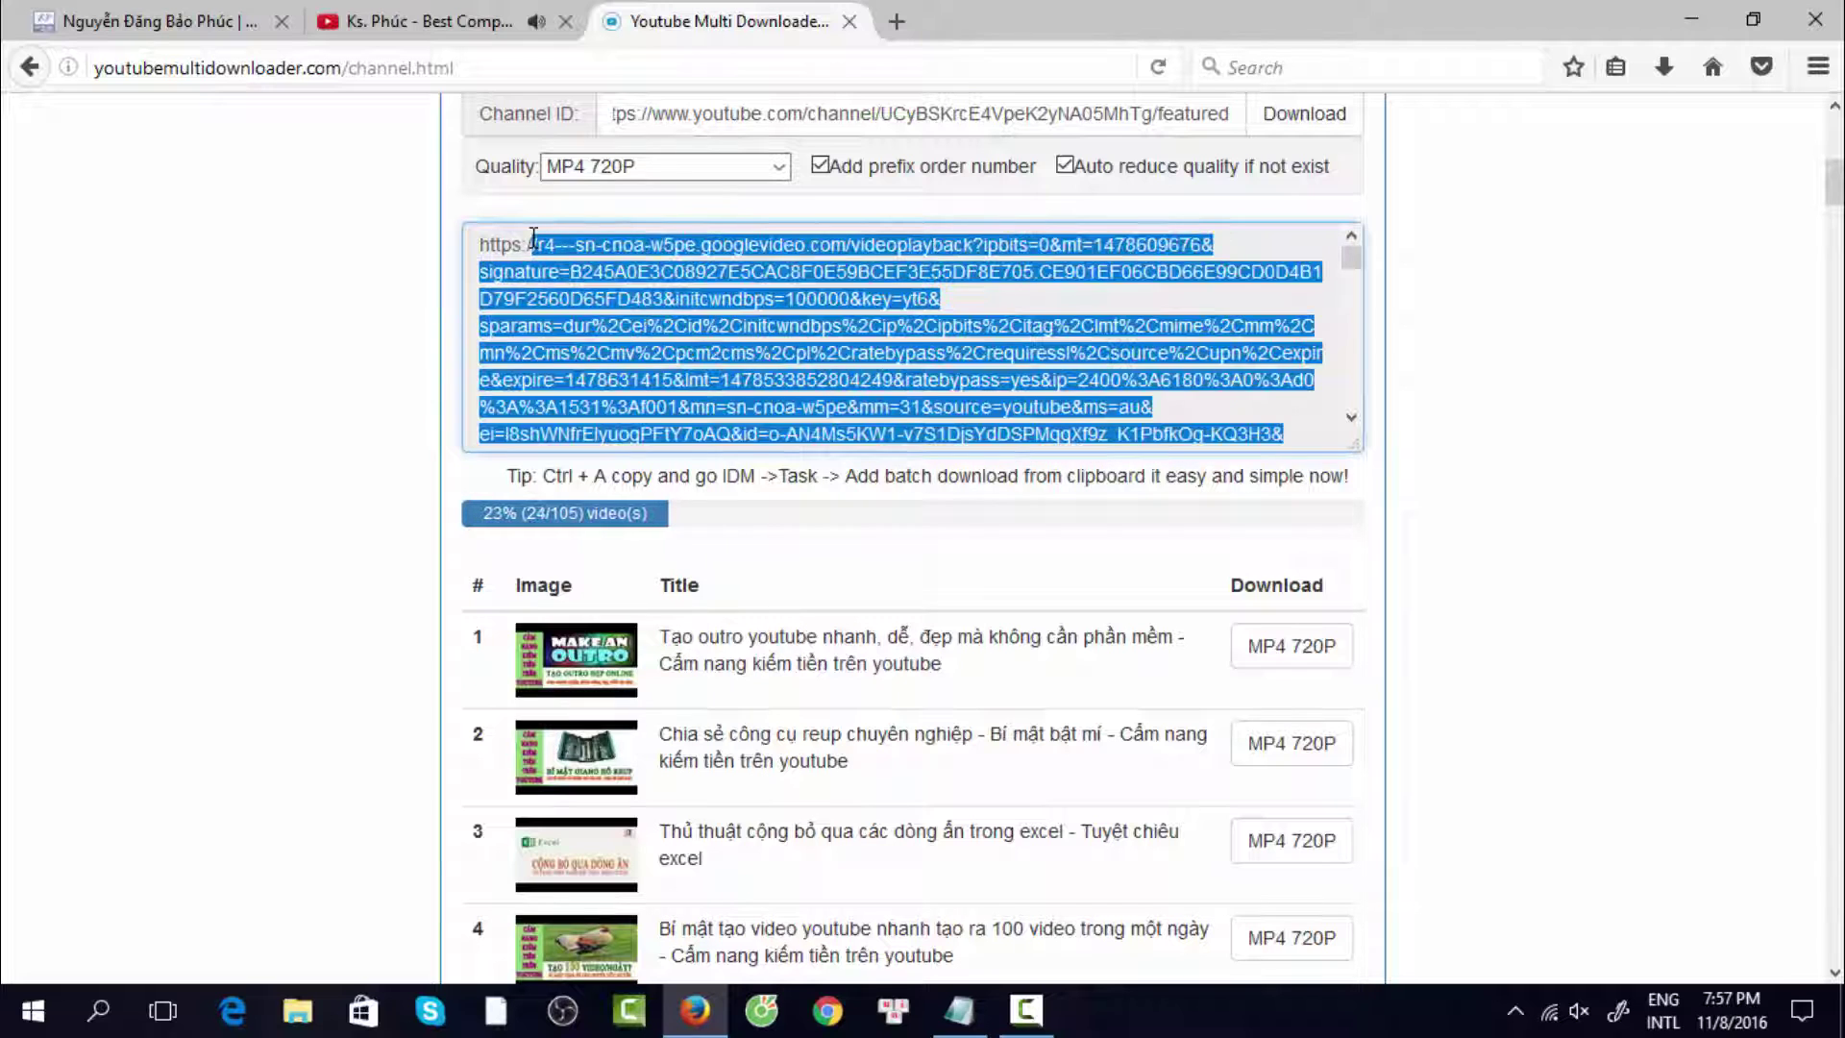
left_click(597, 304)
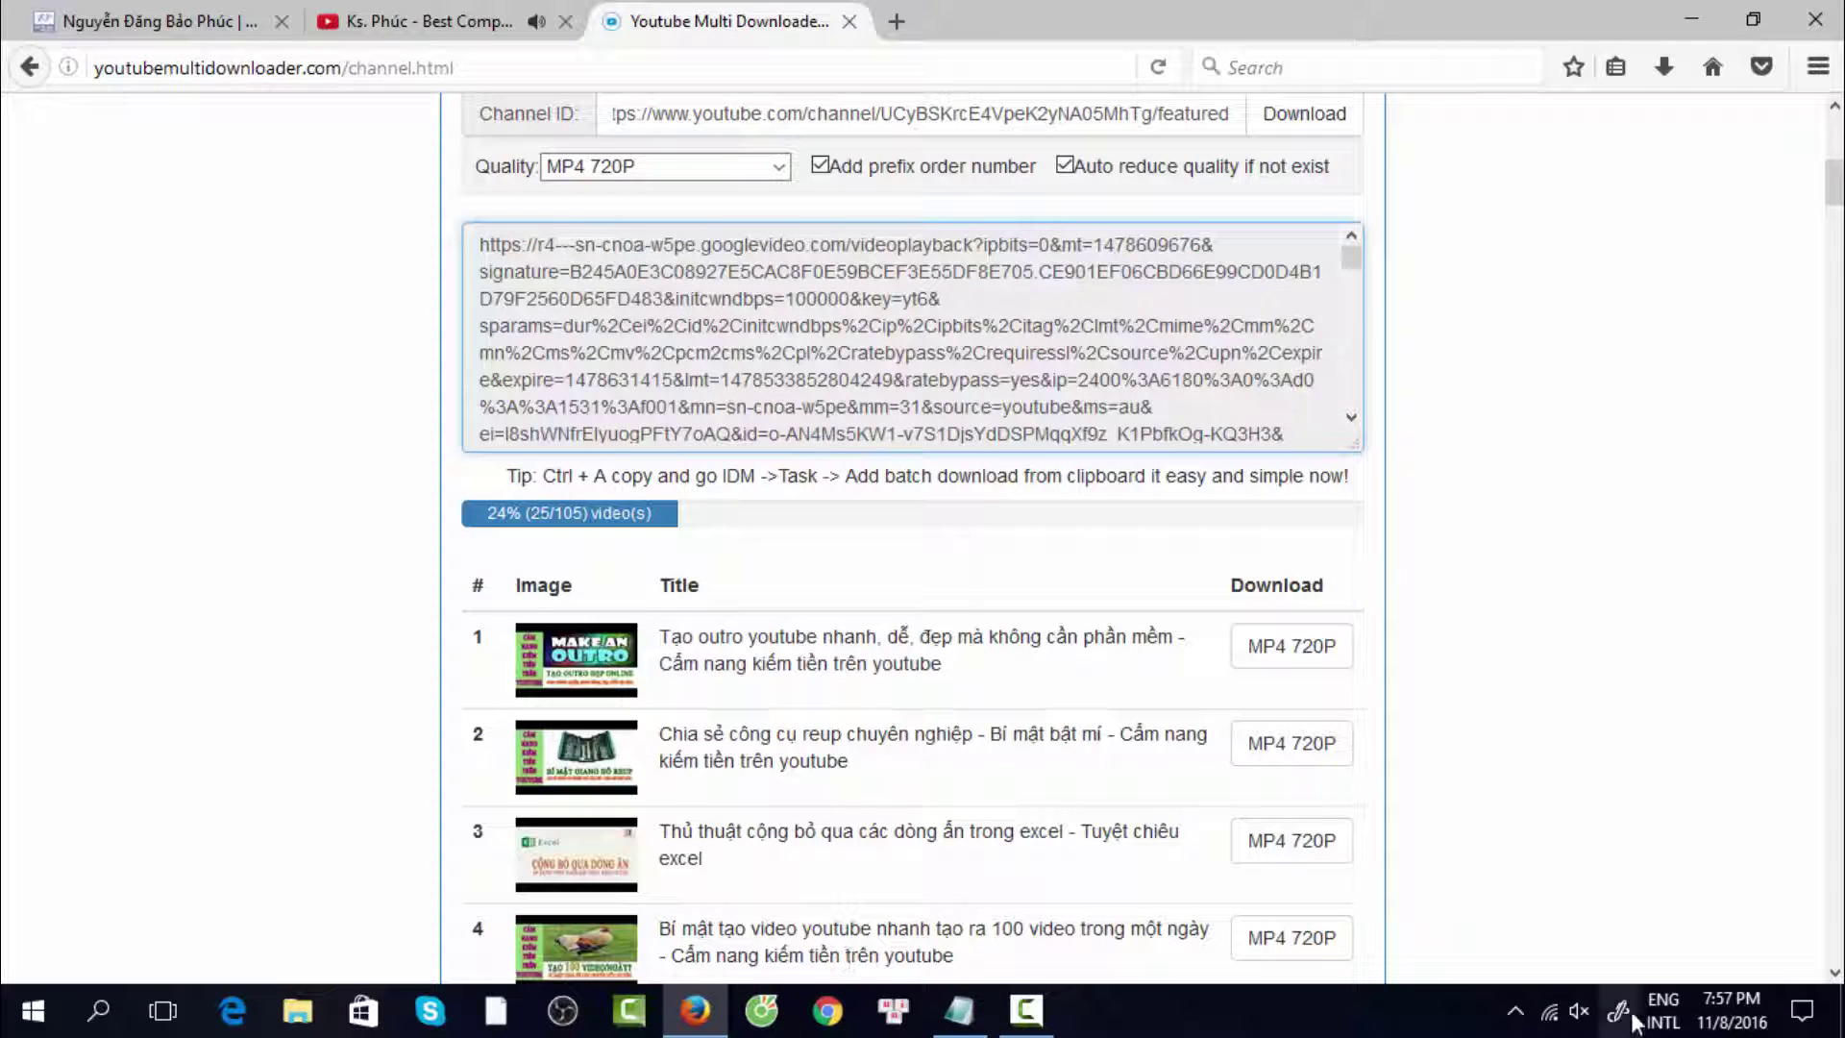
Open Internet Download Manager, view its command for adding a batch download from the clipboard, and close the program.
left_click(1515, 1010)
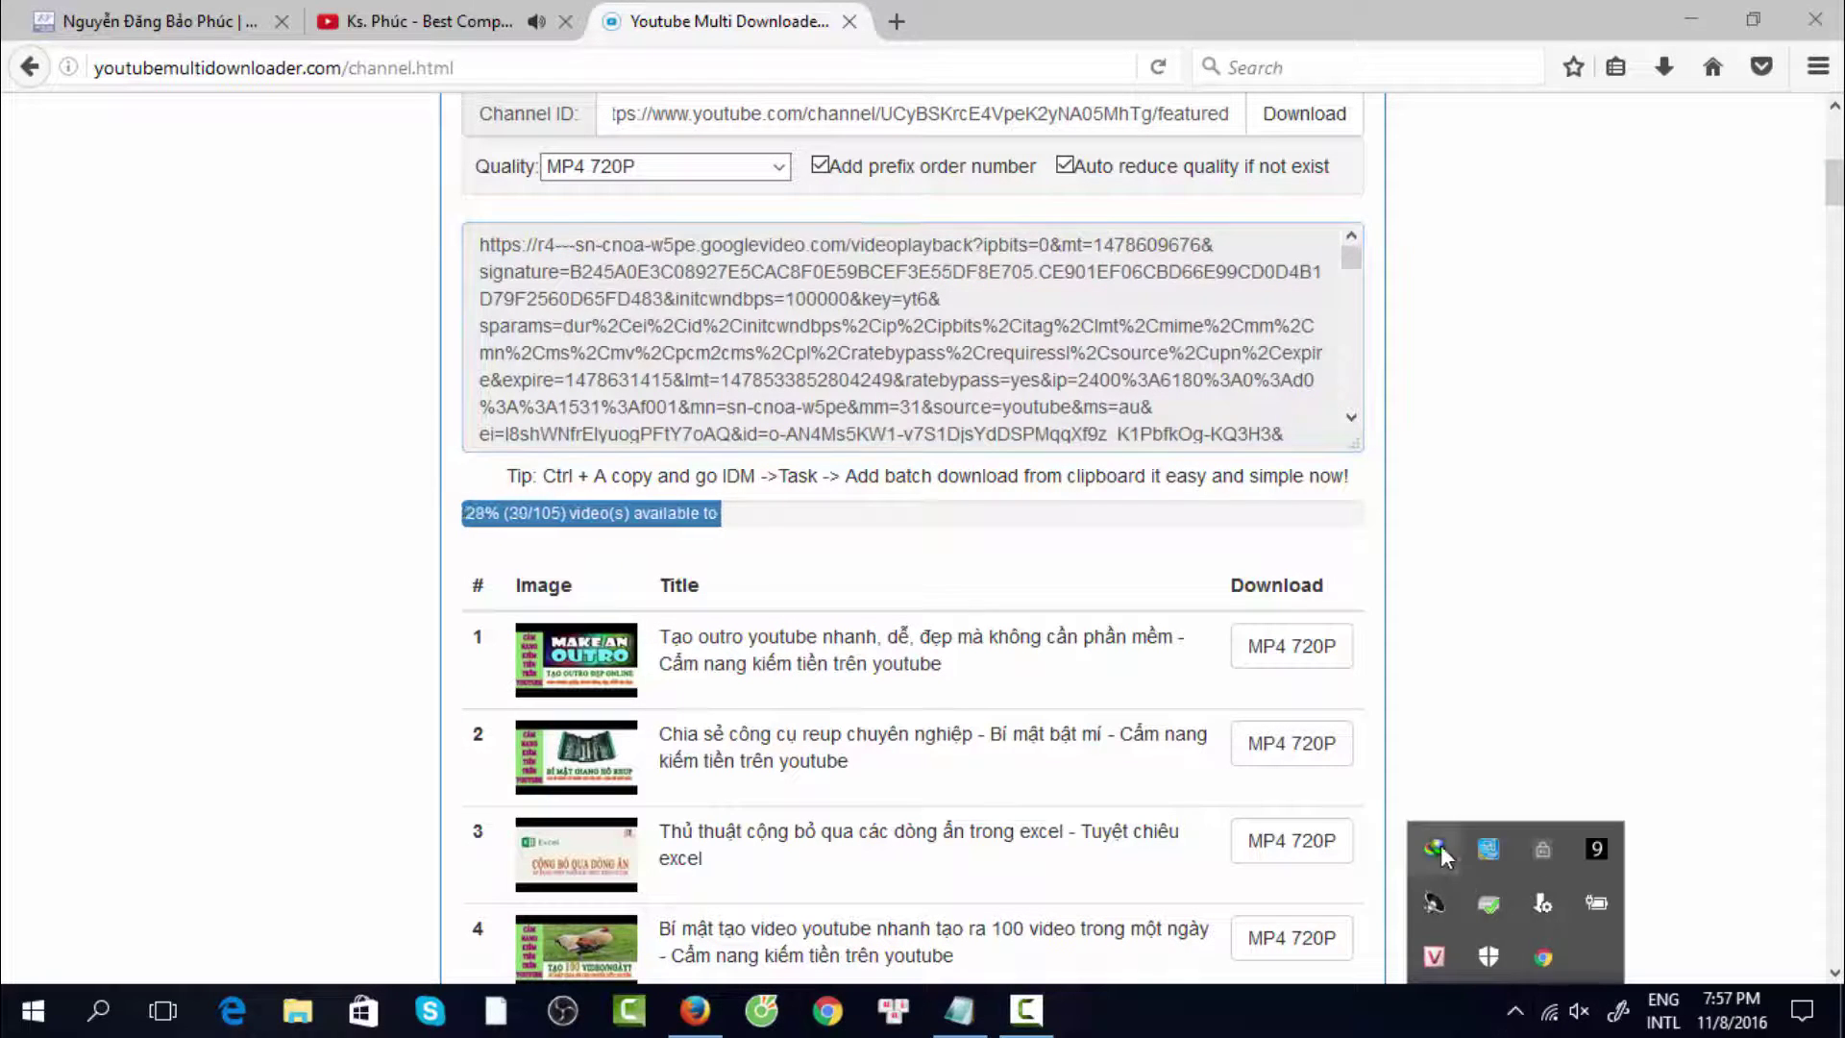
double_click(1436, 846)
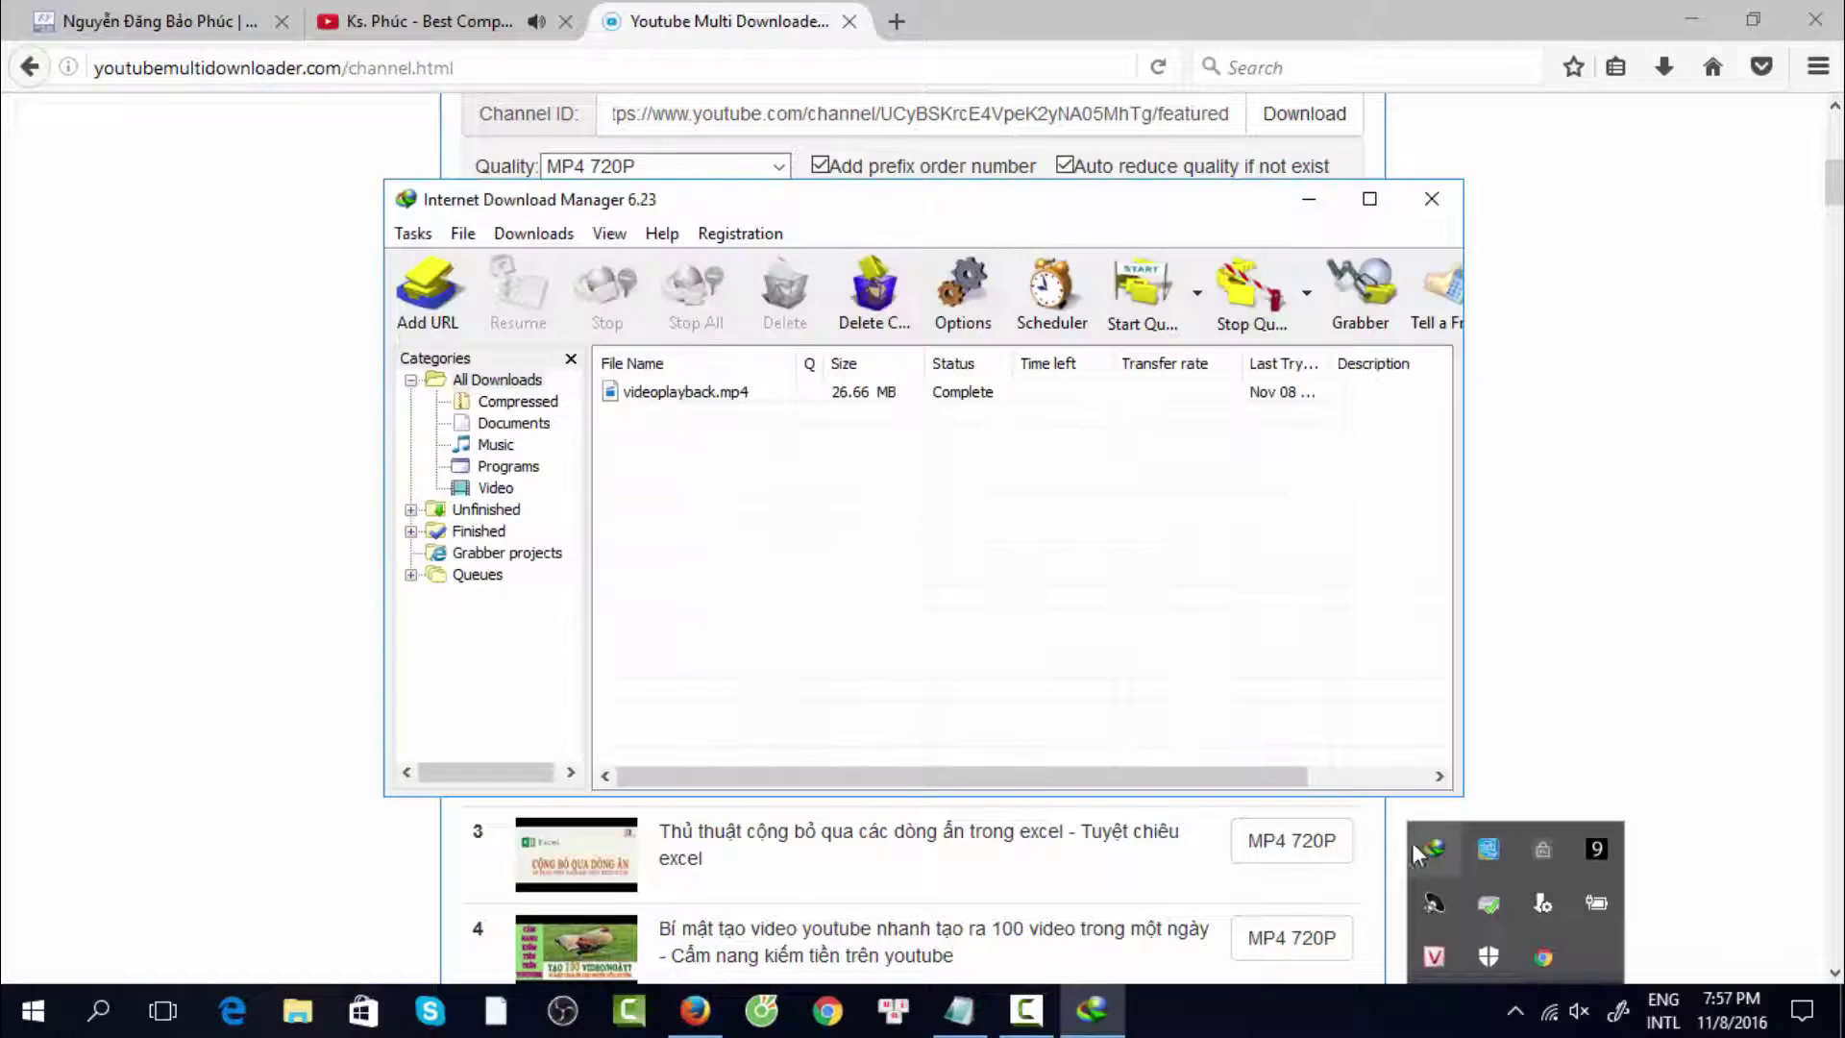
left_click(414, 239)
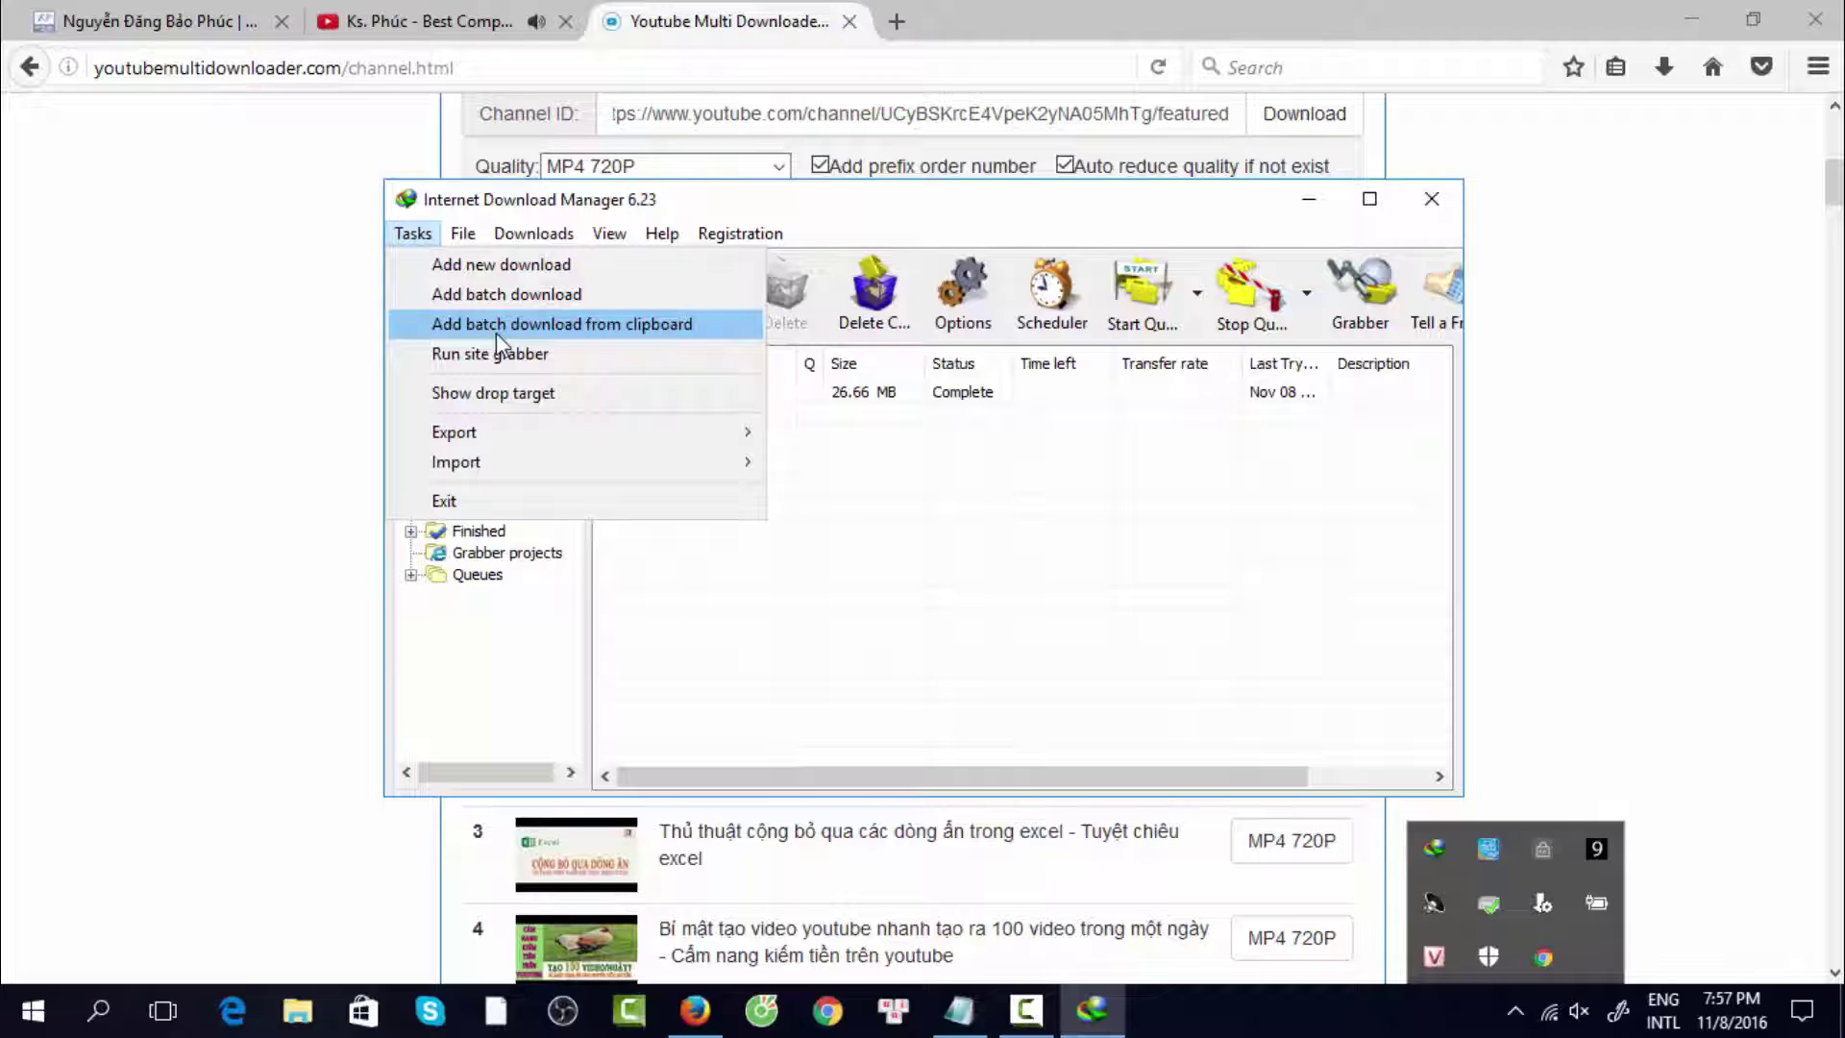
left_click(1431, 198)
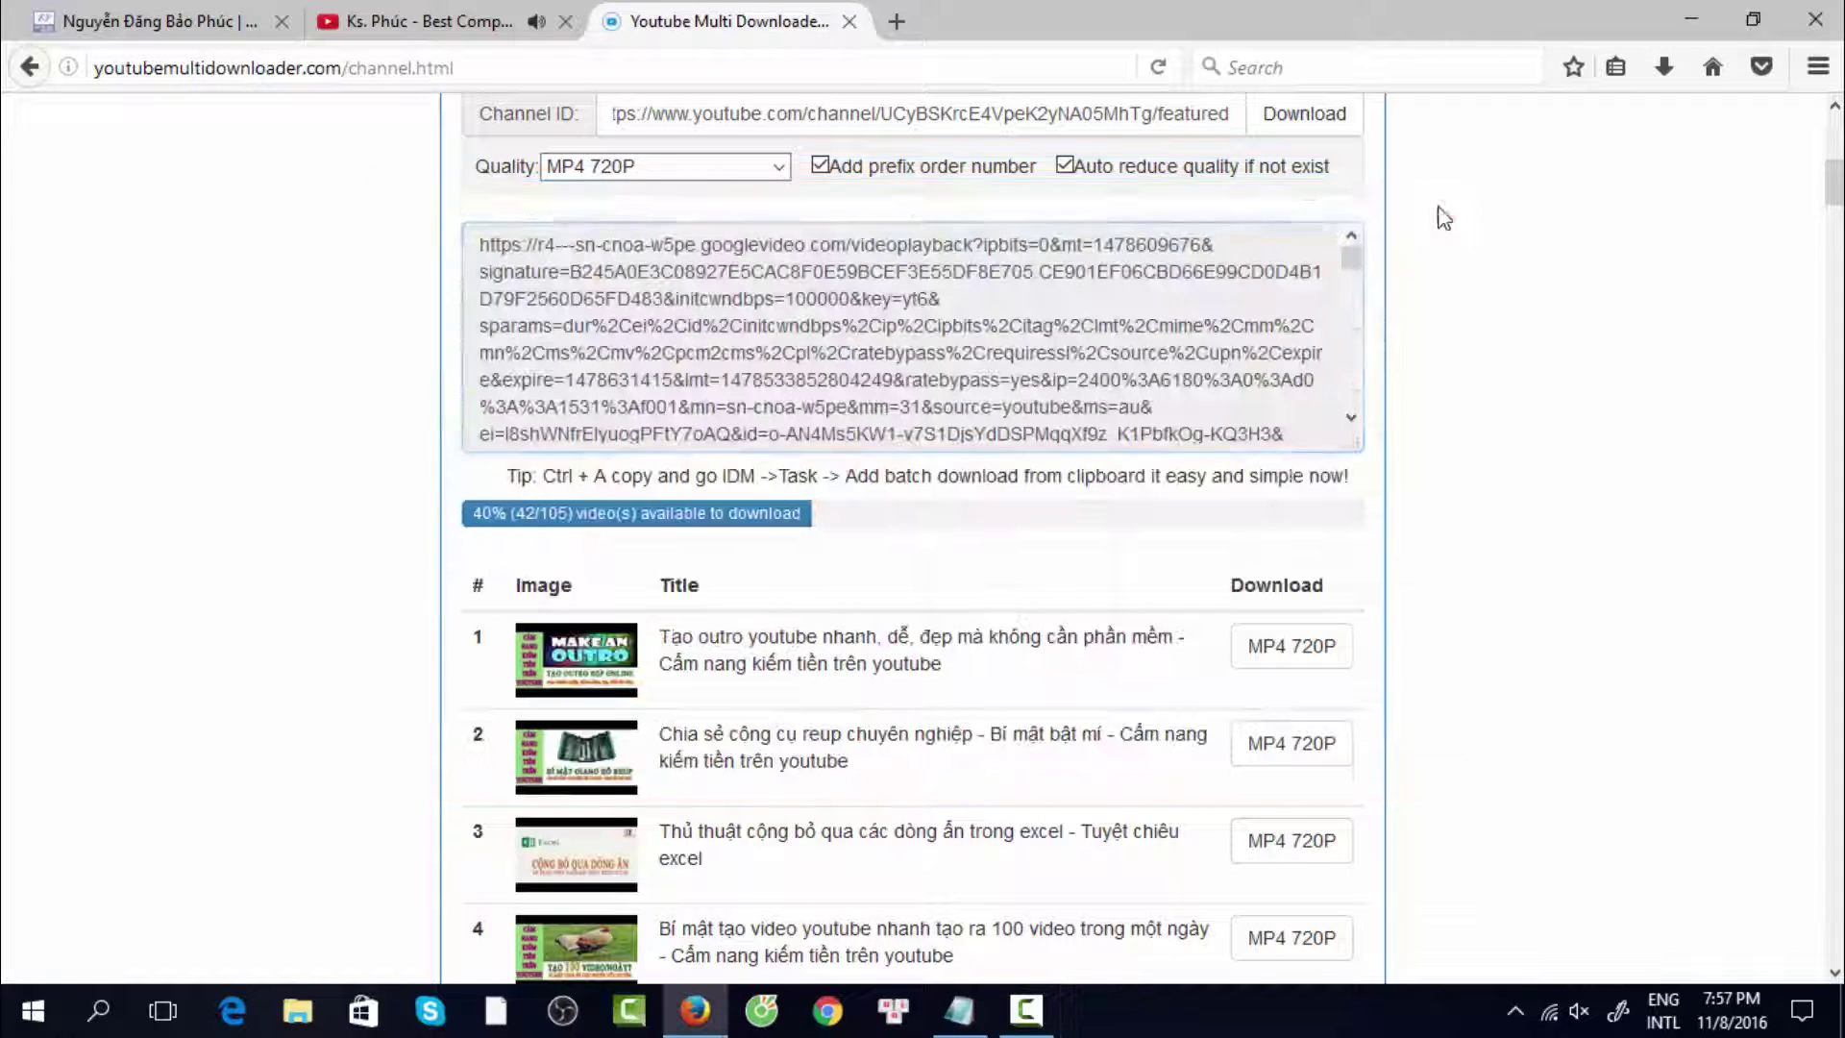
Highlight the generated links again, clear the selection, and look through the link text.
left_click_drag(1302, 435, 555, 235)
left_click(663, 310)
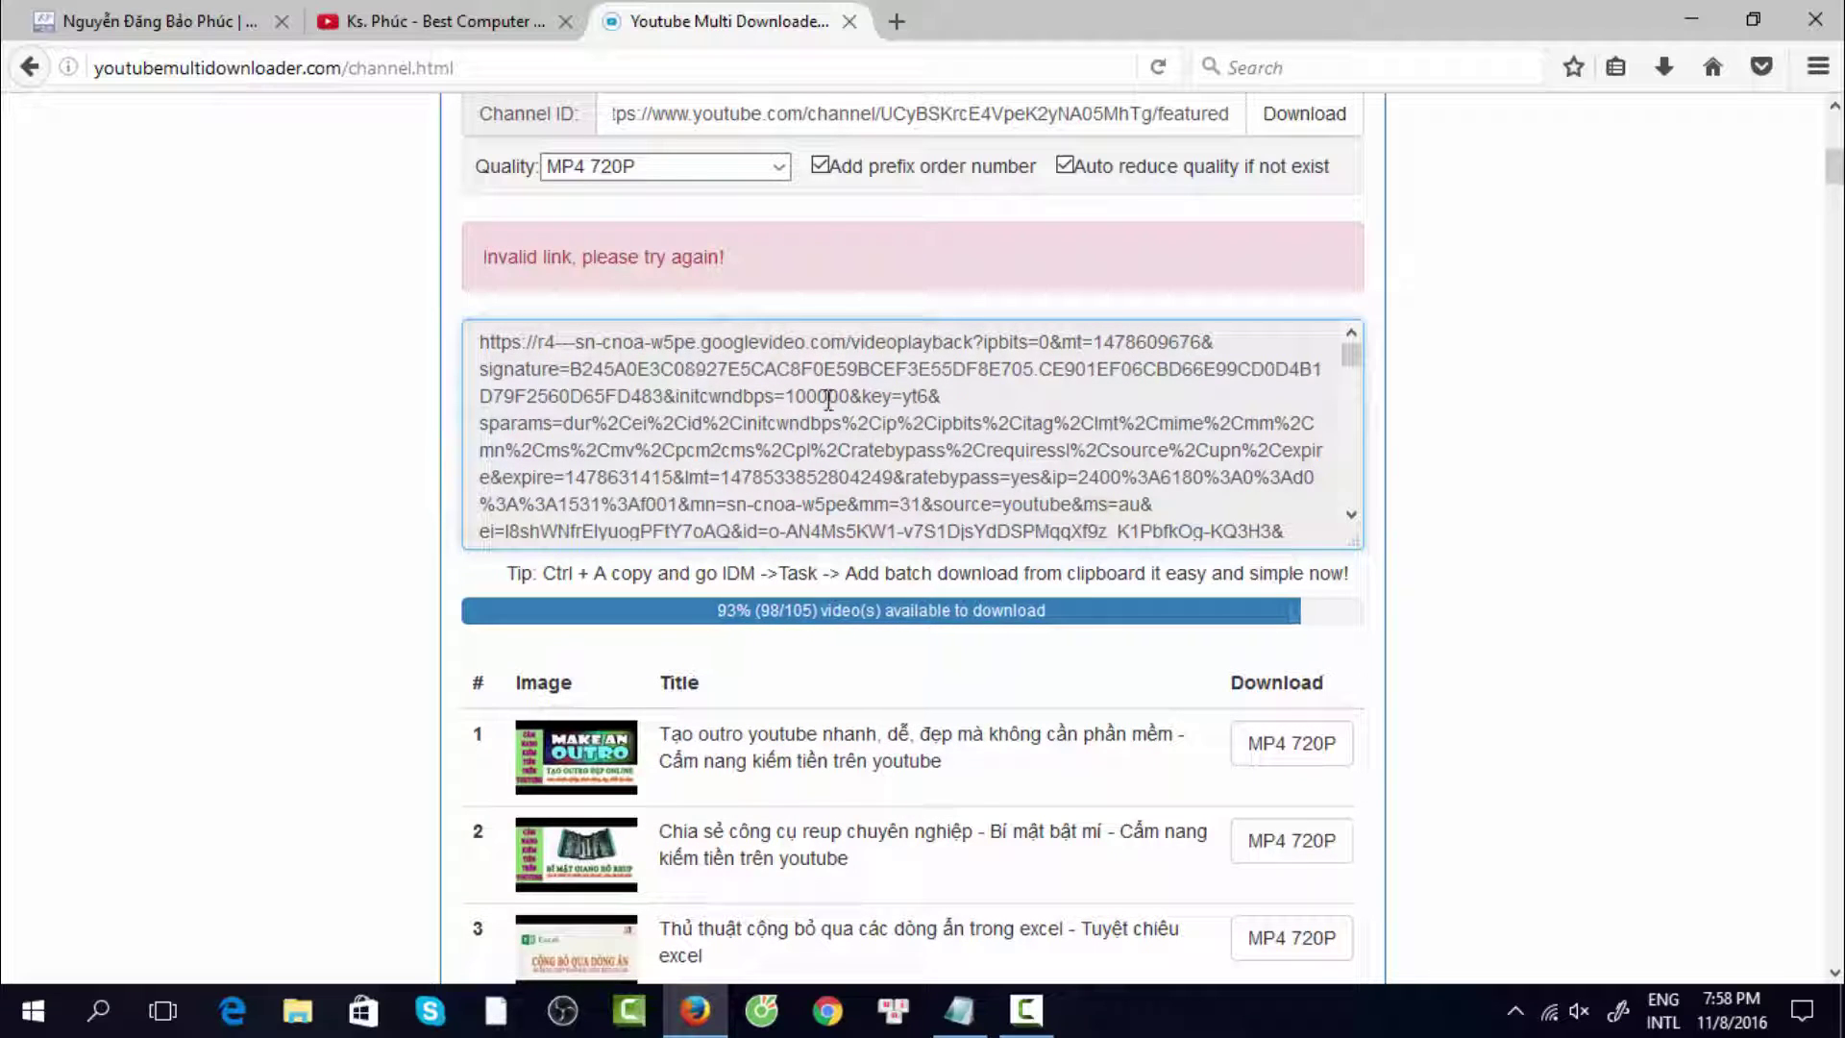
scroll(779, 383, "down", 5)
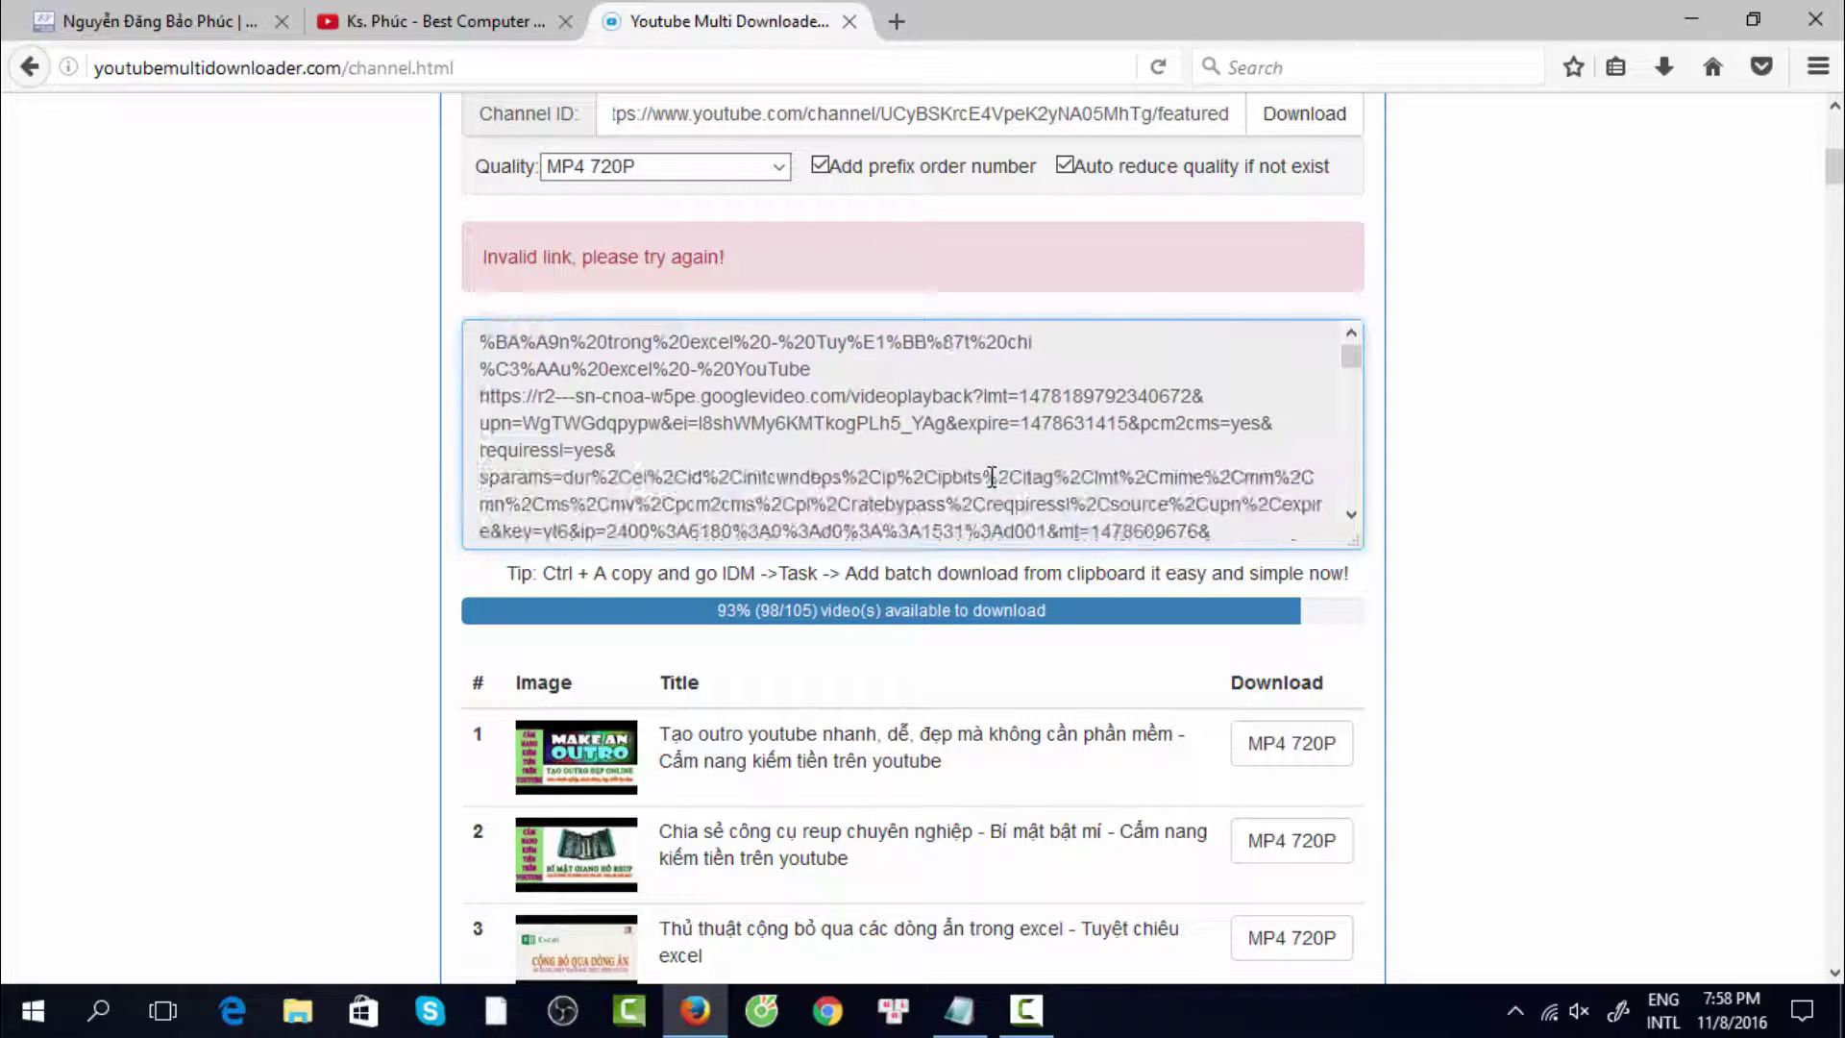
scroll(992, 477, "down", 2)
scroll(978, 509, "down", 3)
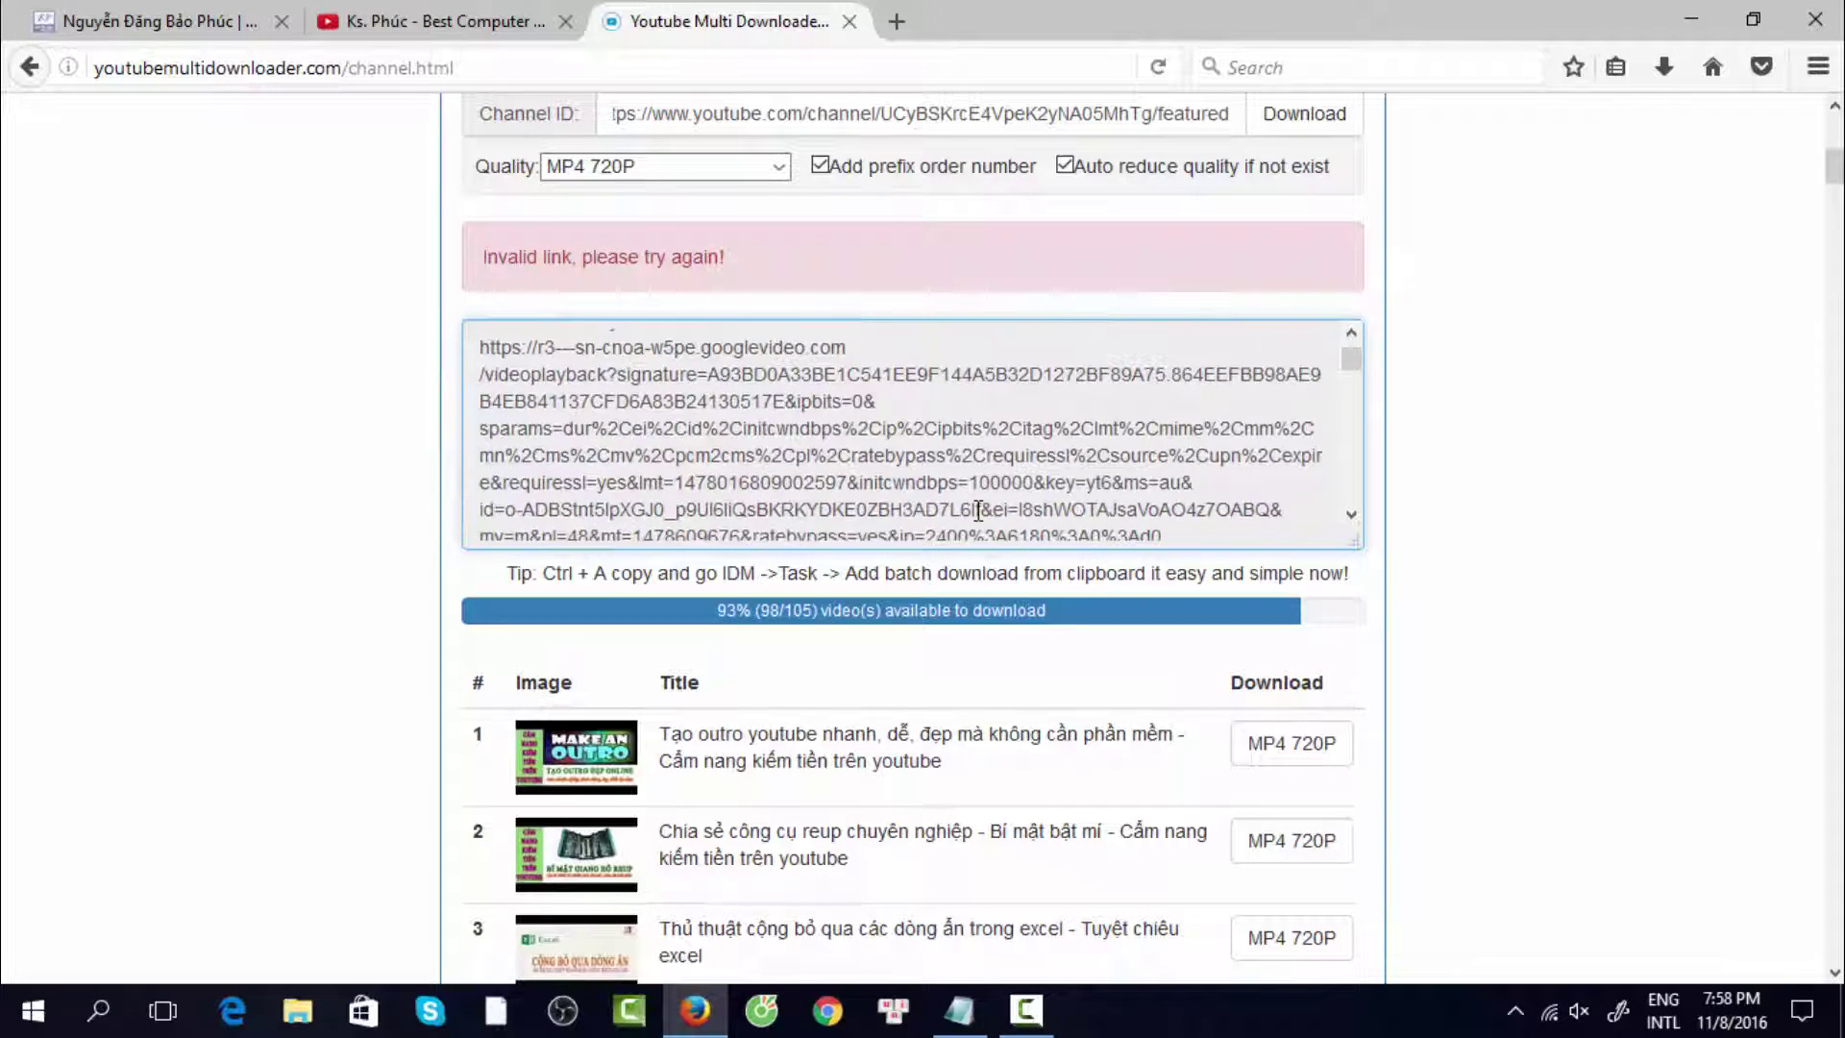